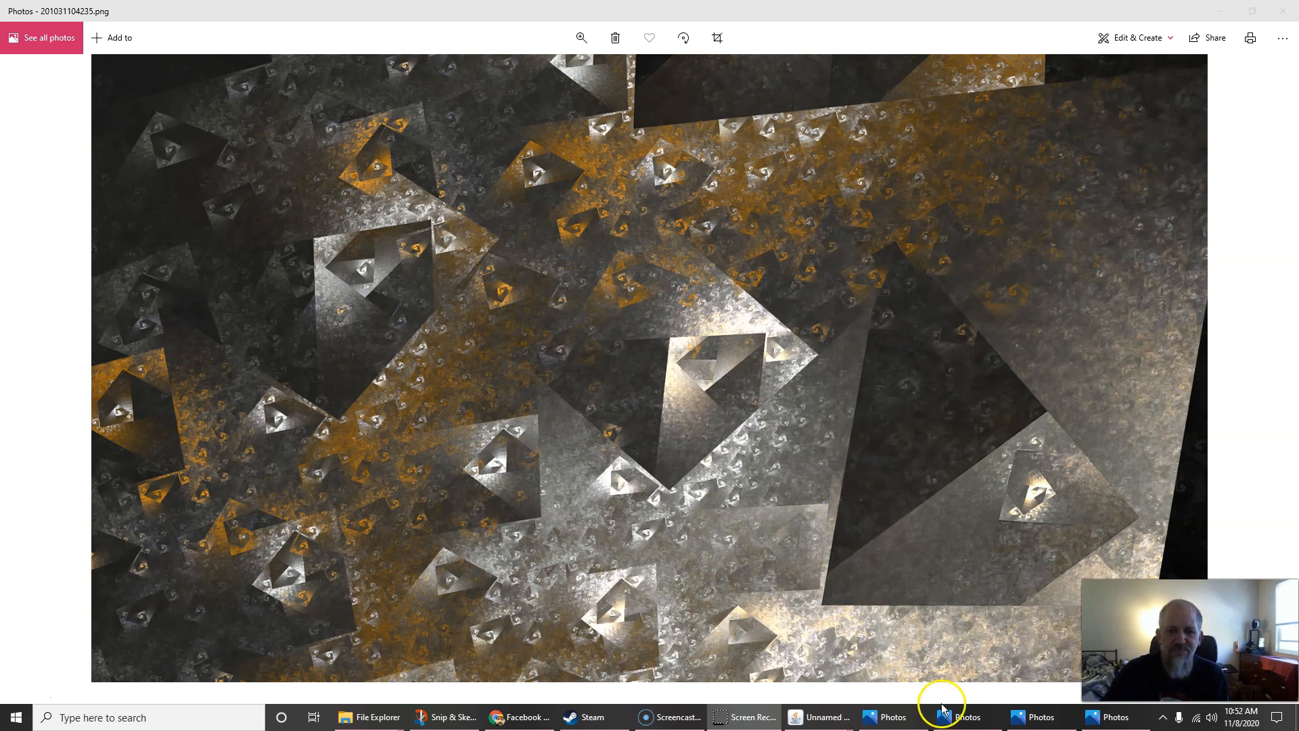
Cycle through the open renders in Photos, past a fiery orange image, ending on 201030105642.png
click(1038, 720)
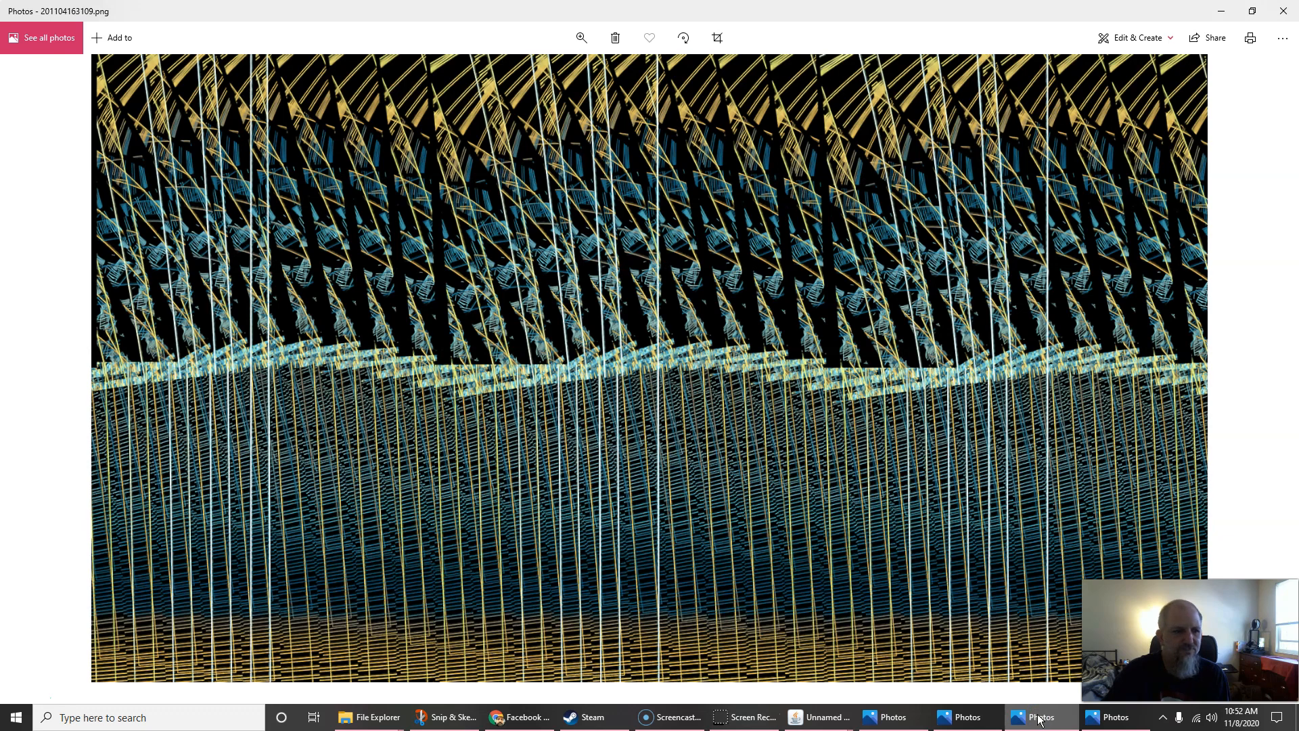
click(889, 721)
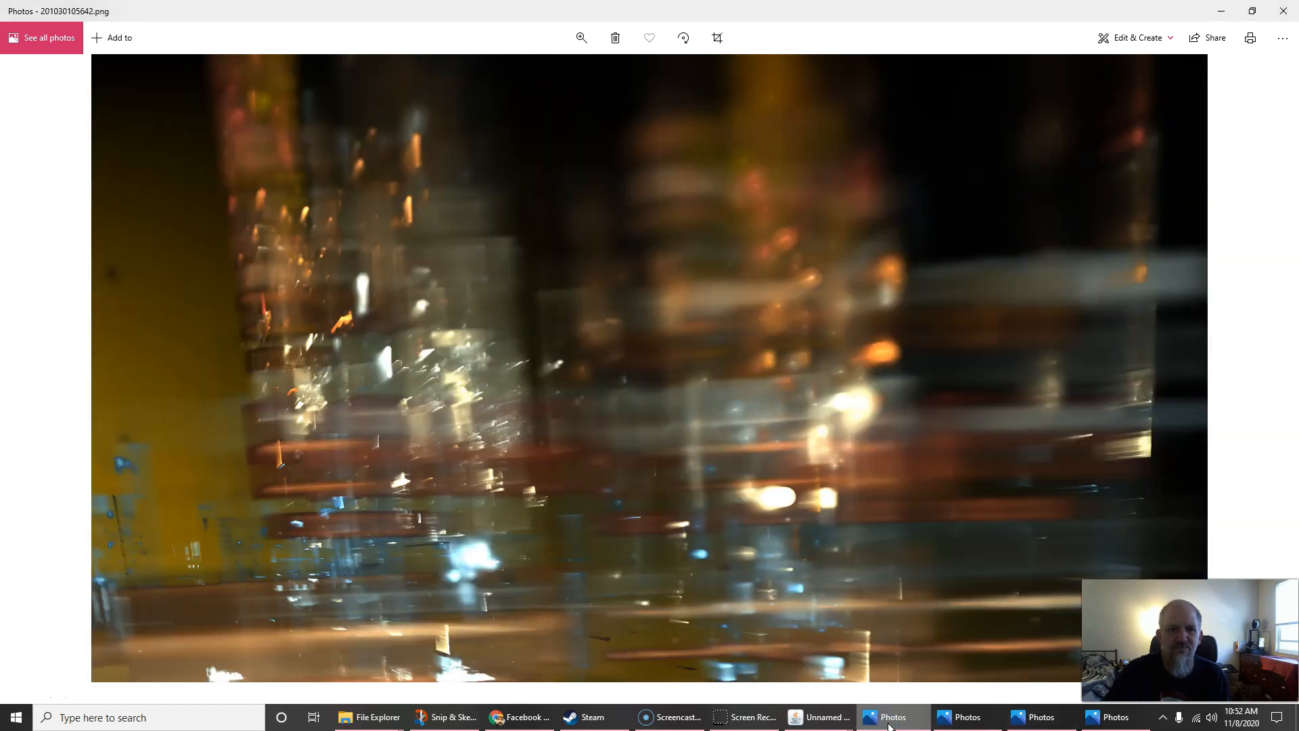
click(638, 377)
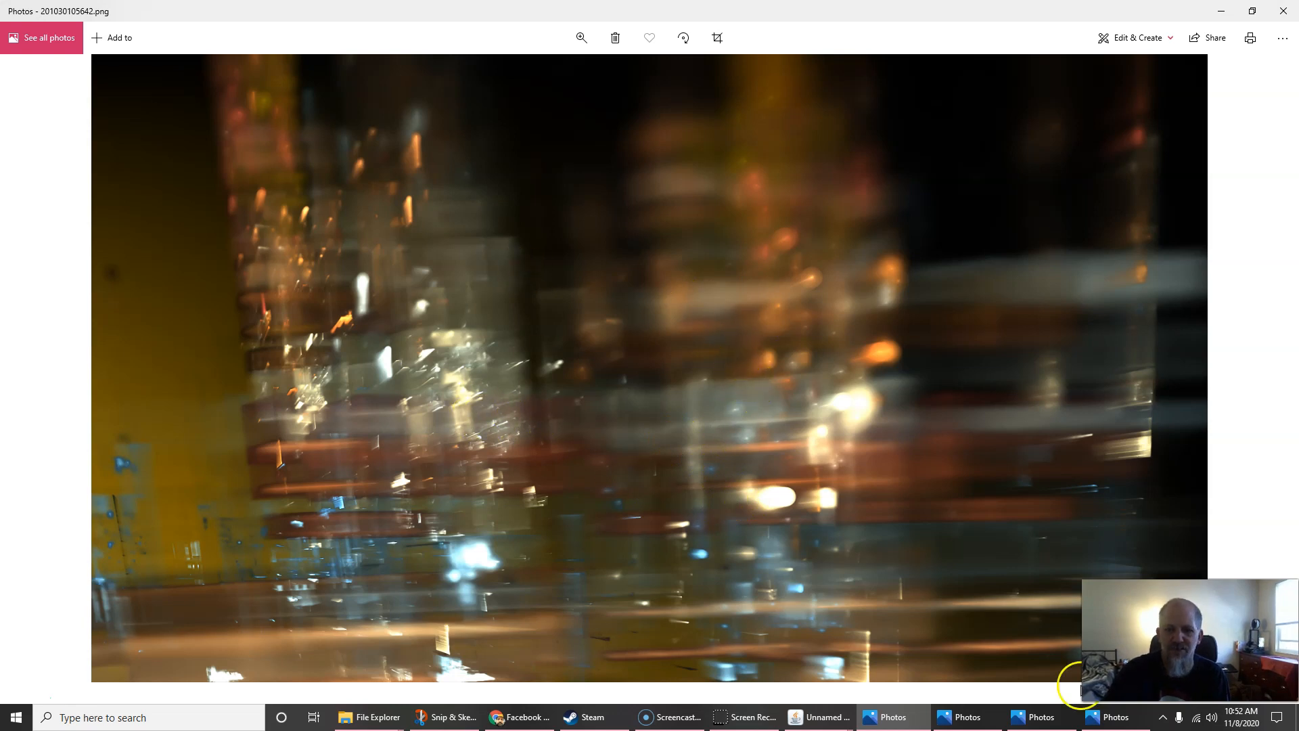
click(1116, 719)
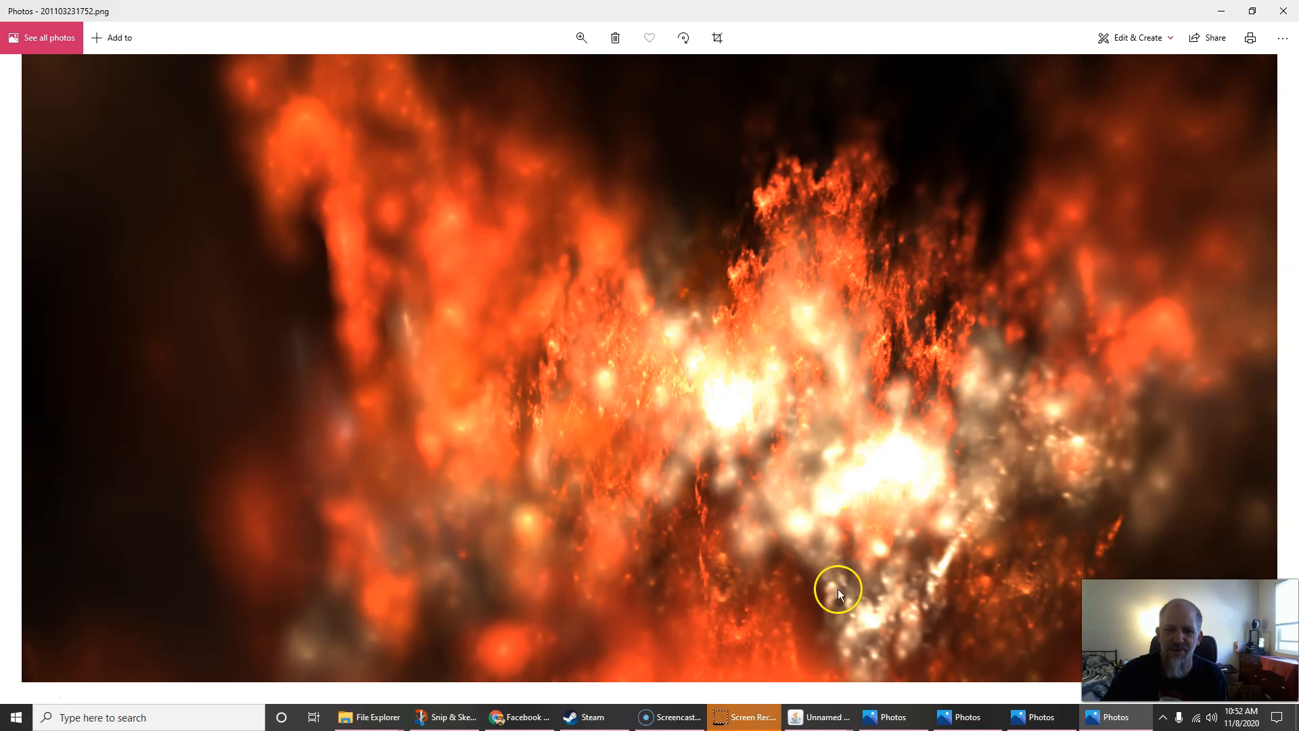
click(1029, 717)
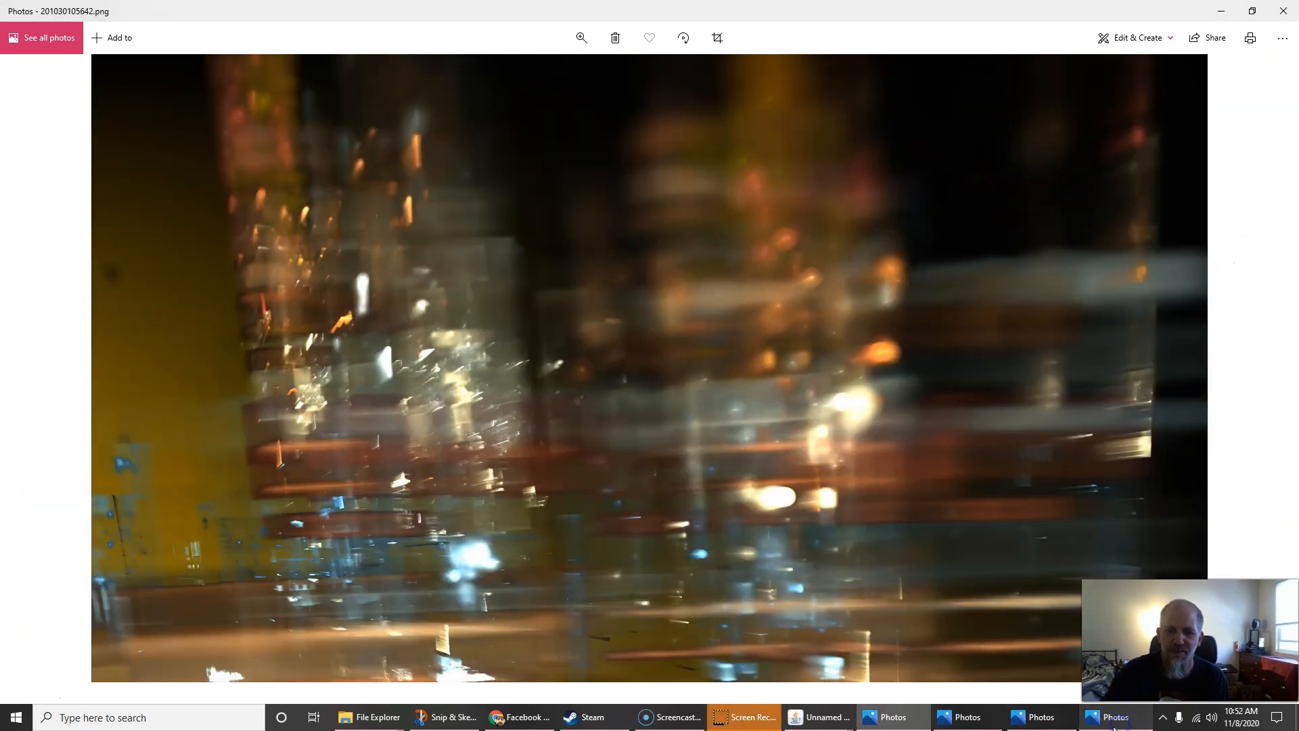
click(1023, 723)
click(968, 721)
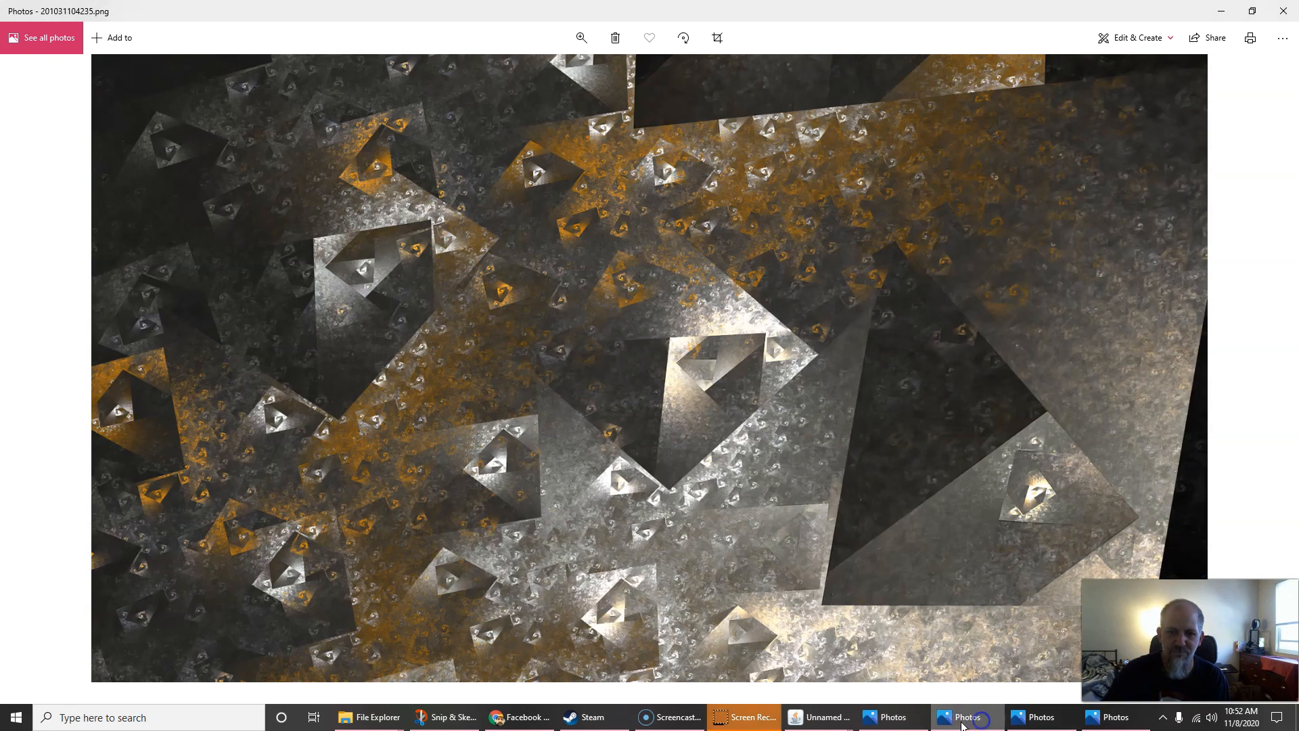
click(916, 723)
Start a new flame from scratch with a single transform using dc_perlin
mouse_move(822, 718)
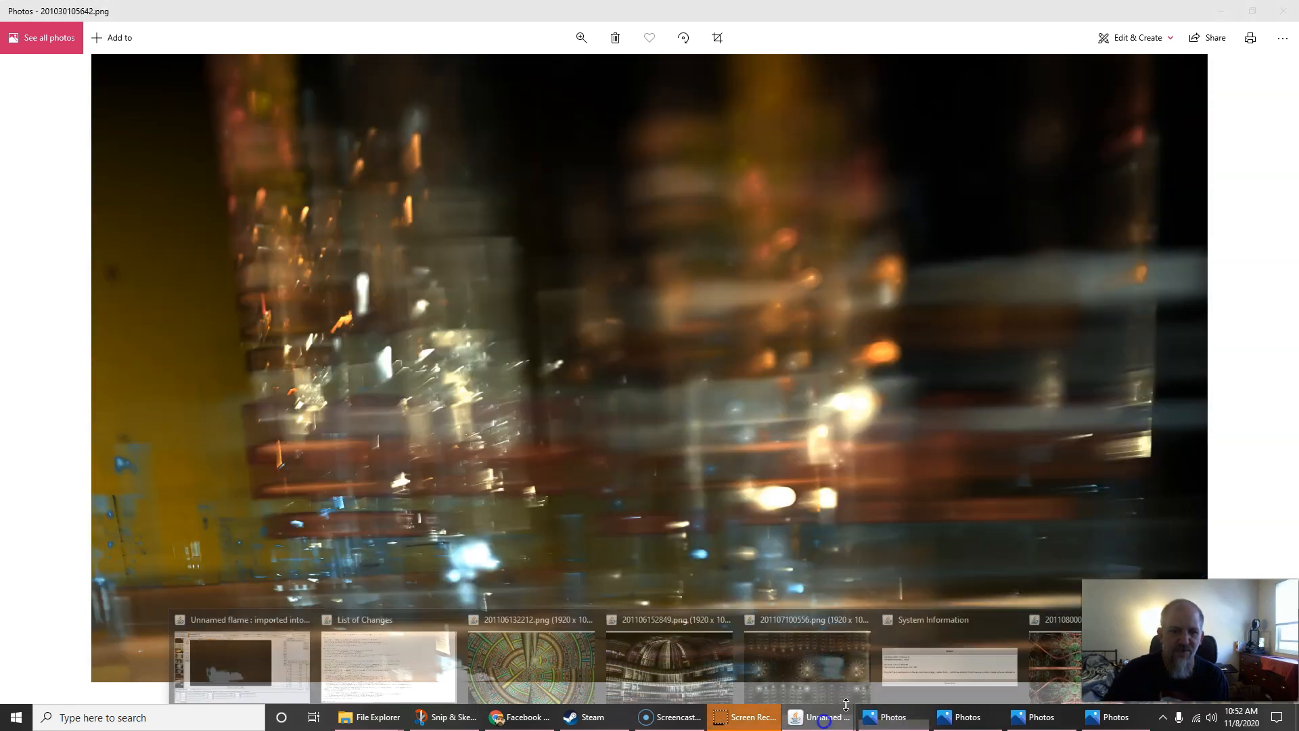
click(306, 658)
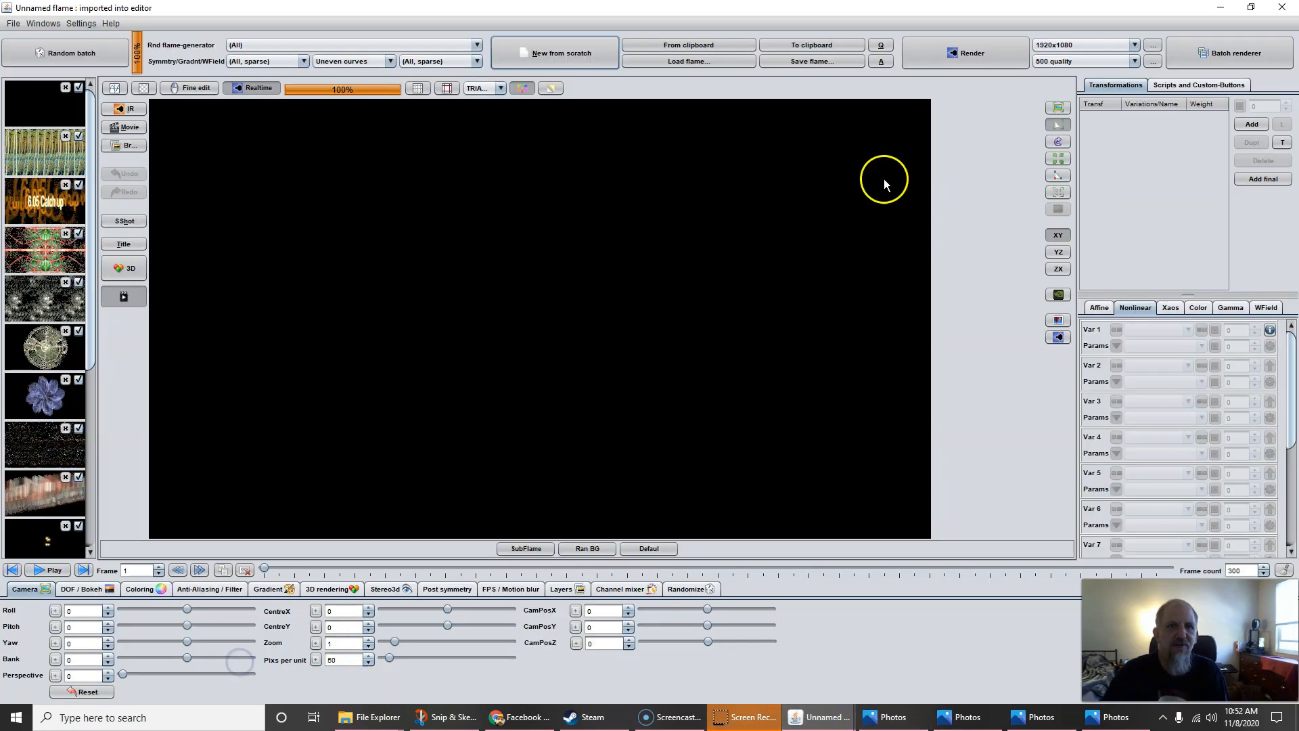
click(550, 54)
click(1251, 123)
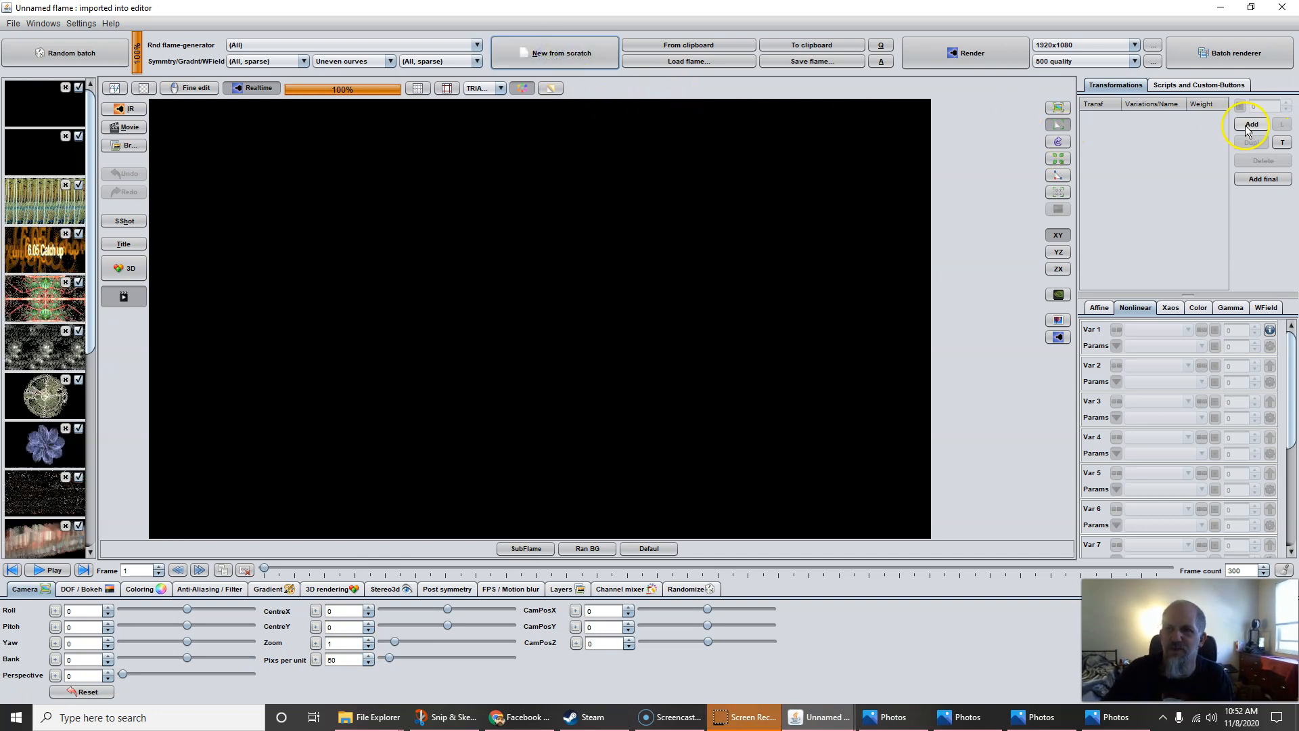
click(1142, 329)
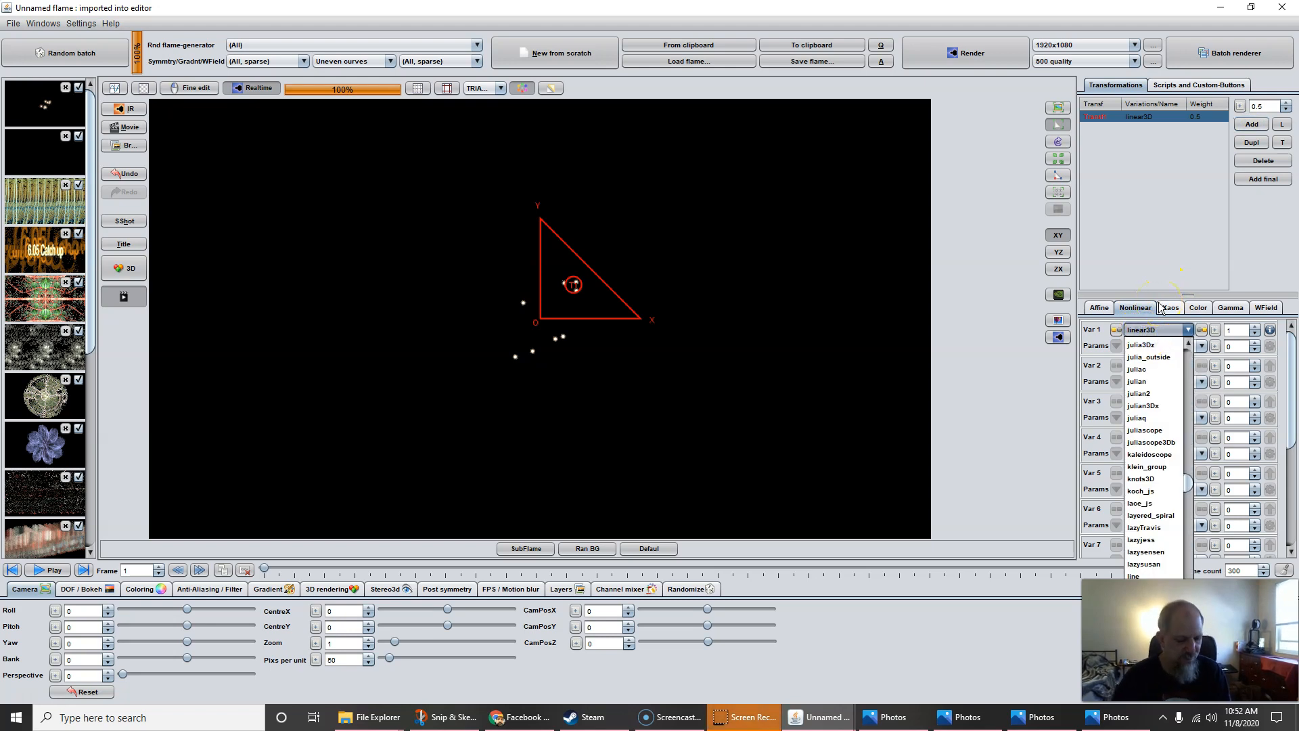
text(dc_acrilic)
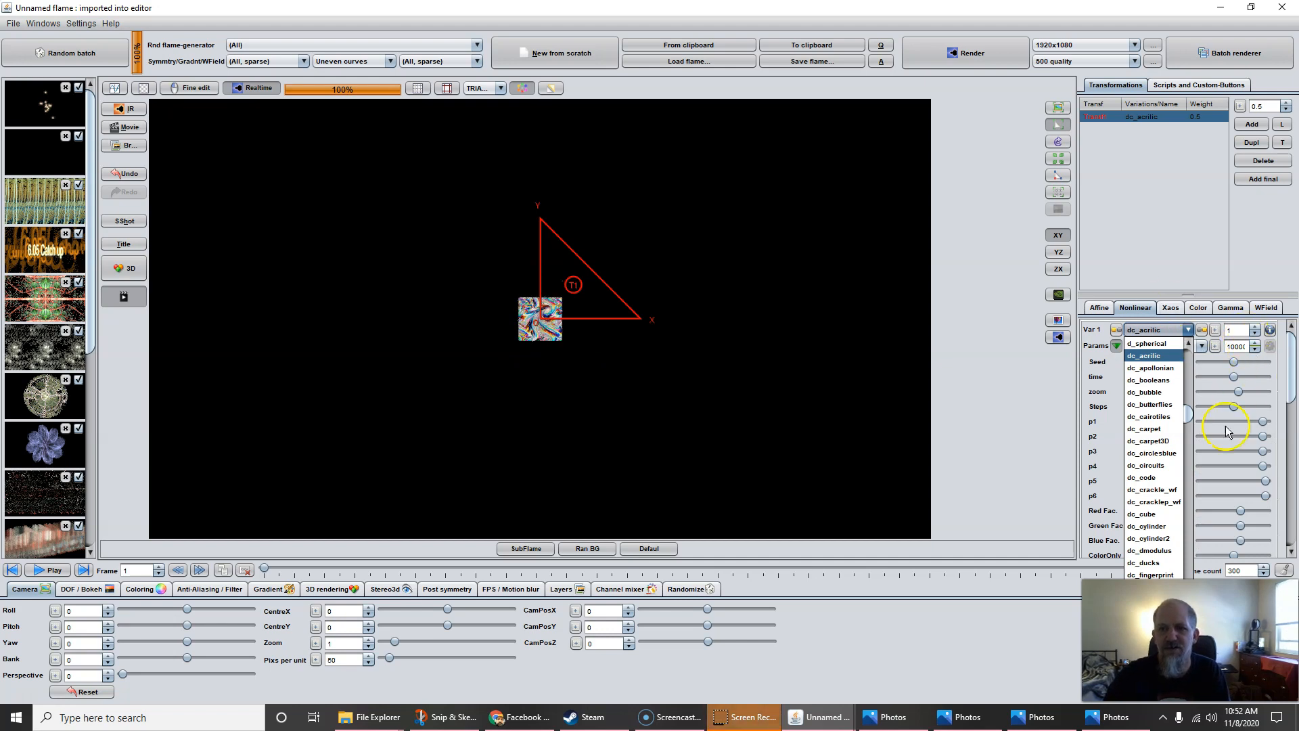
scroll(1154, 455, down, 7)
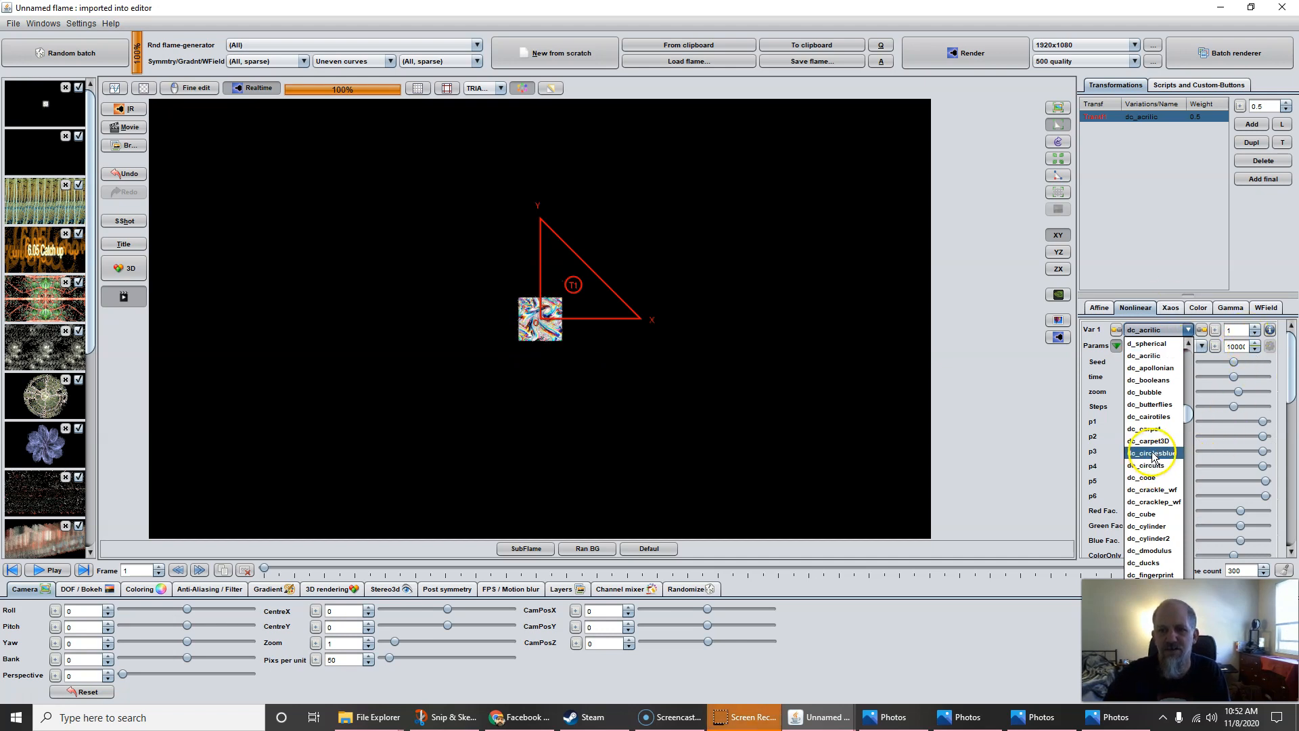
scroll(1154, 455, down, 5)
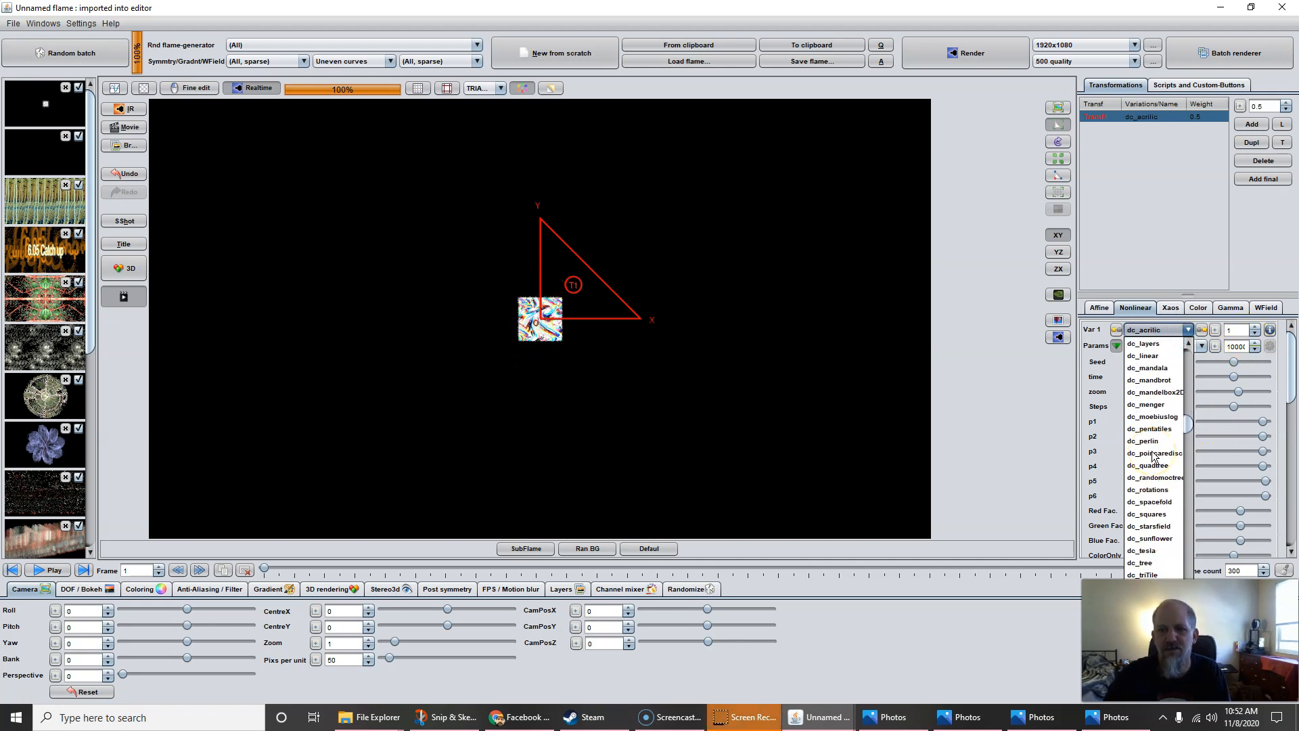
click(1150, 441)
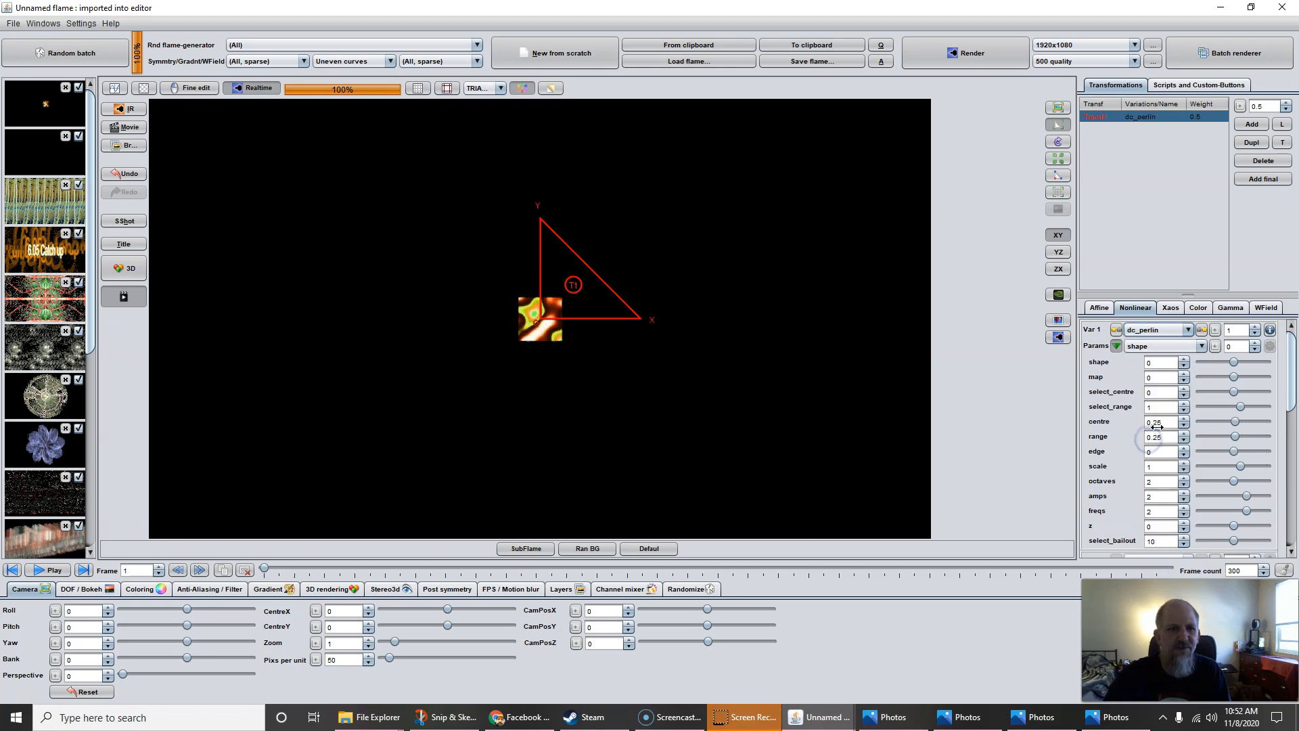
Enlarge the pattern to 328.4 pixels per unit and add a final transform
drag(334, 659, 805, 622)
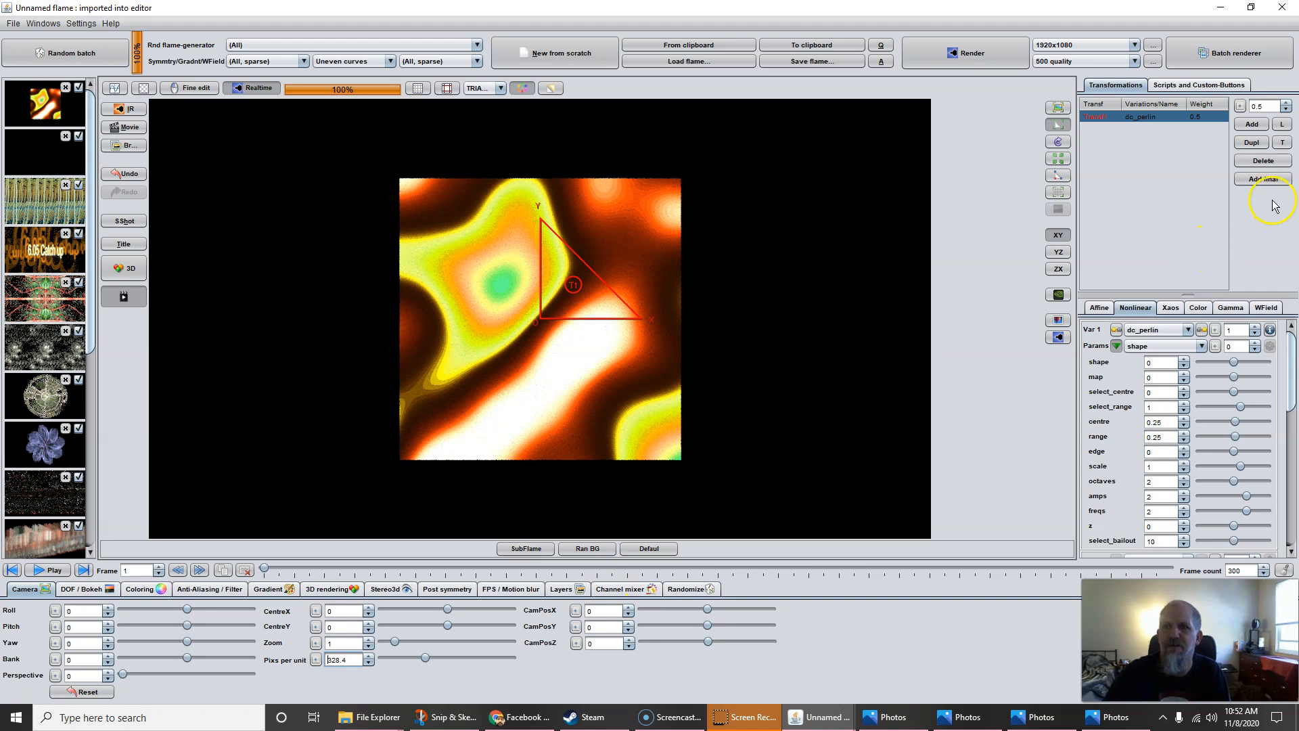
click(1261, 182)
click(1148, 330)
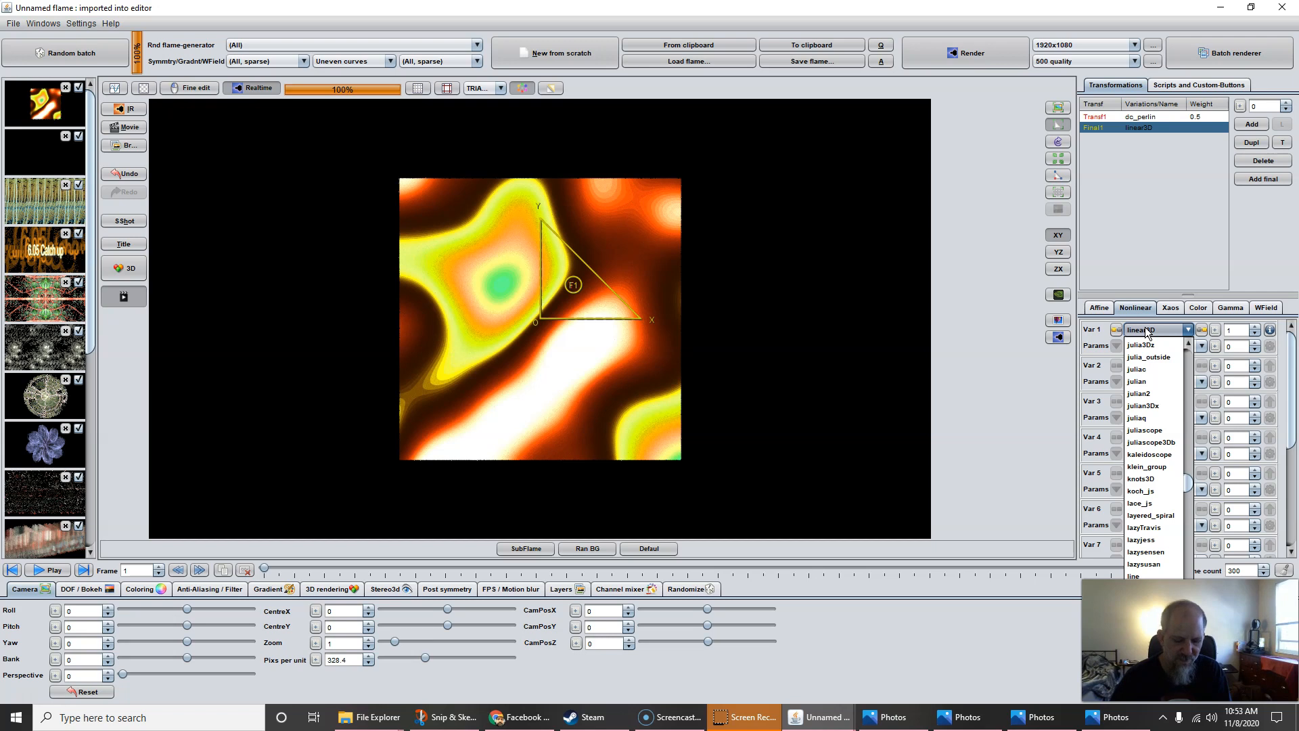
Set the final transform's Var 1 to glitchy2, splitting the render into four quadrants
key(g)
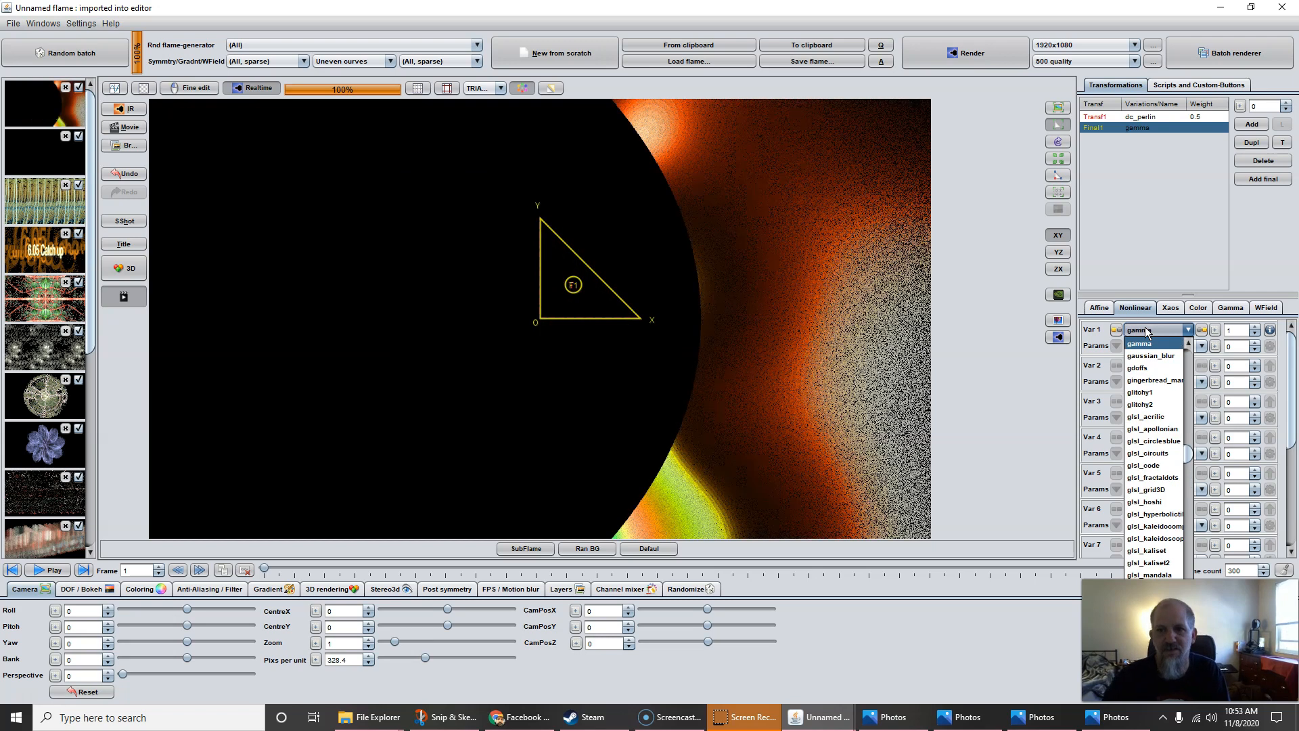
click(1143, 406)
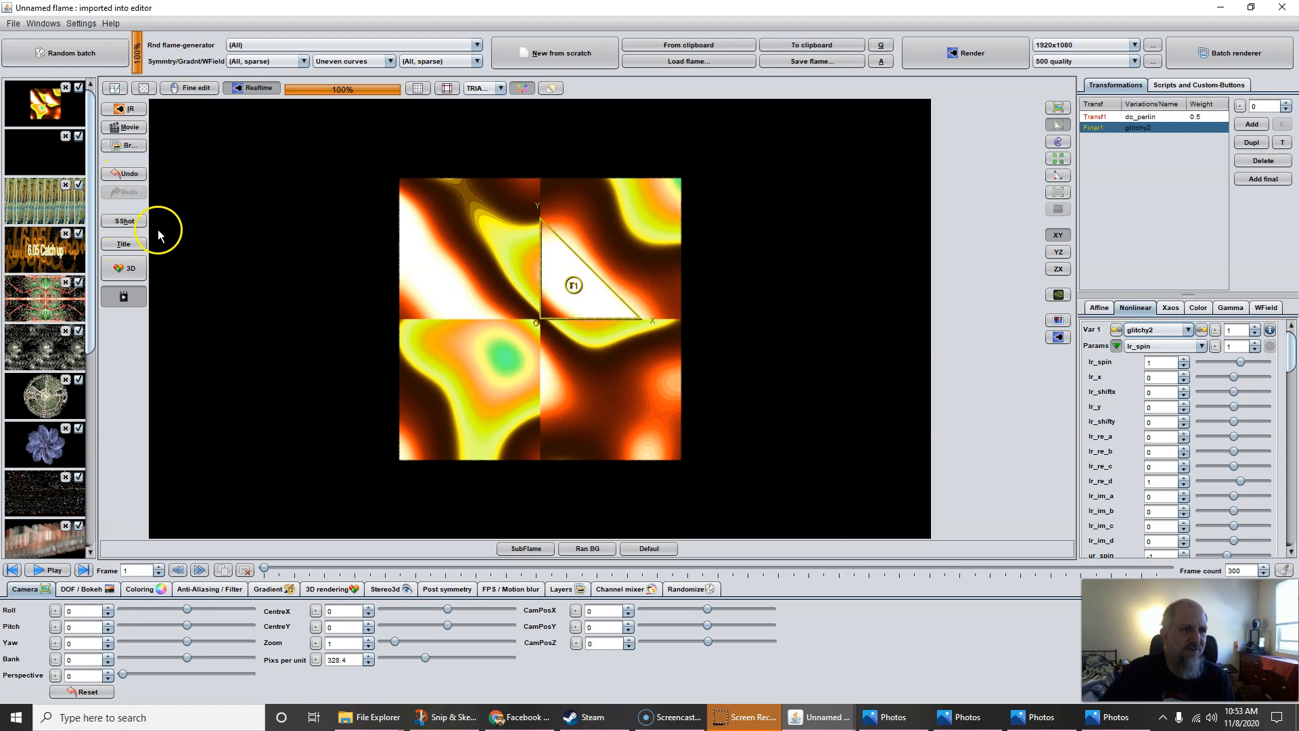
Snapshot the flame, compare it without the glitchy2 final, restore it and enlarge its parameter panel
click(124, 221)
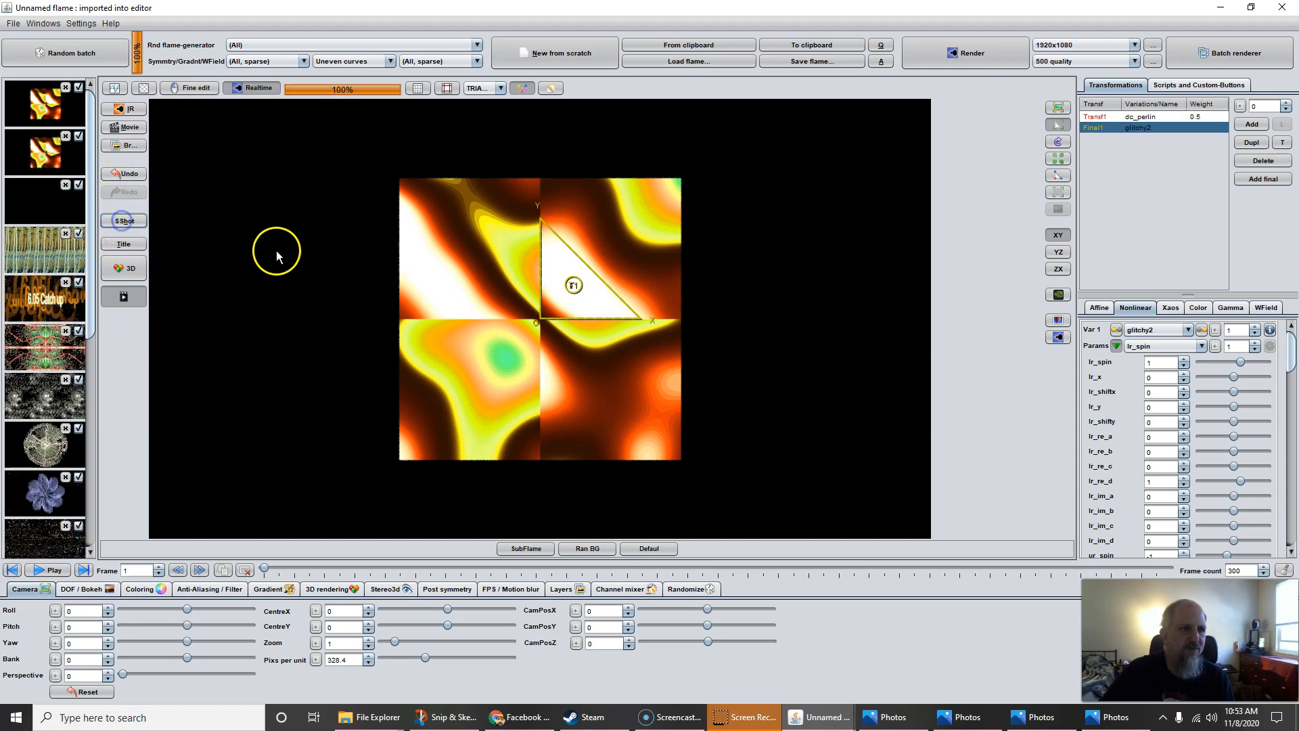
click(1261, 160)
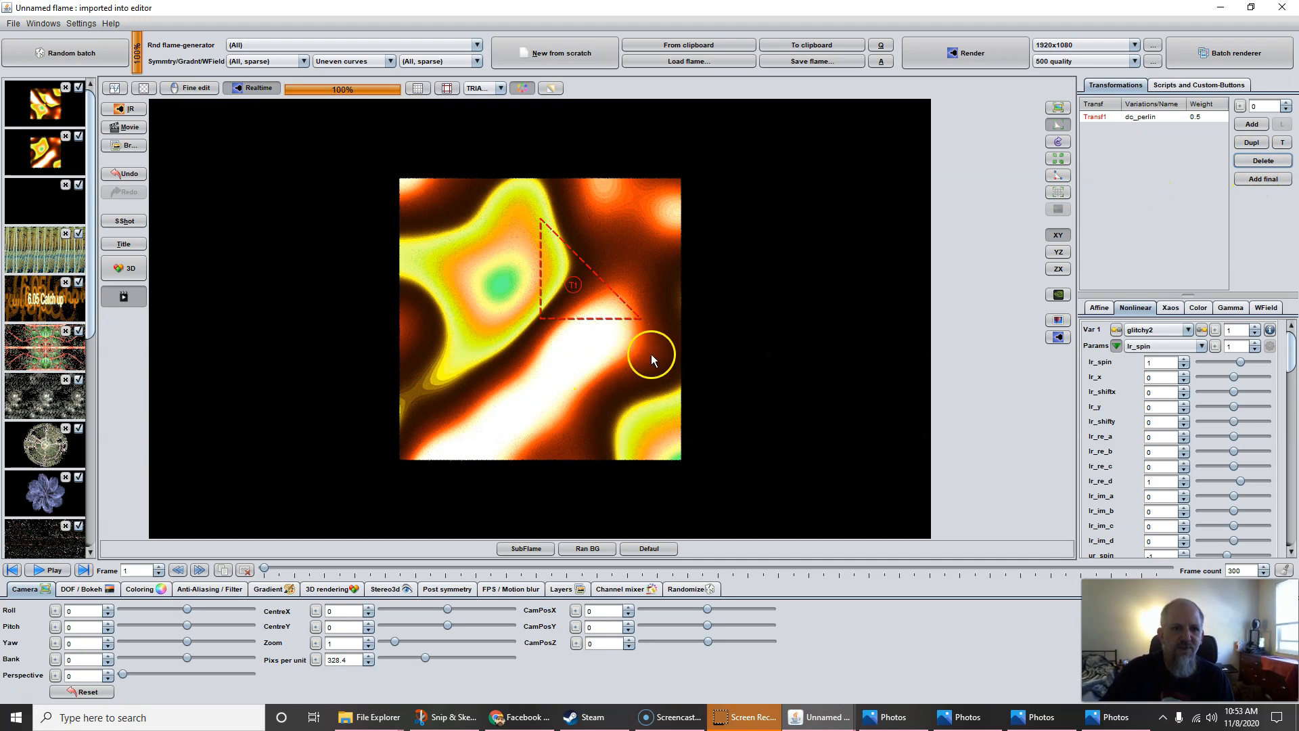
click(47, 100)
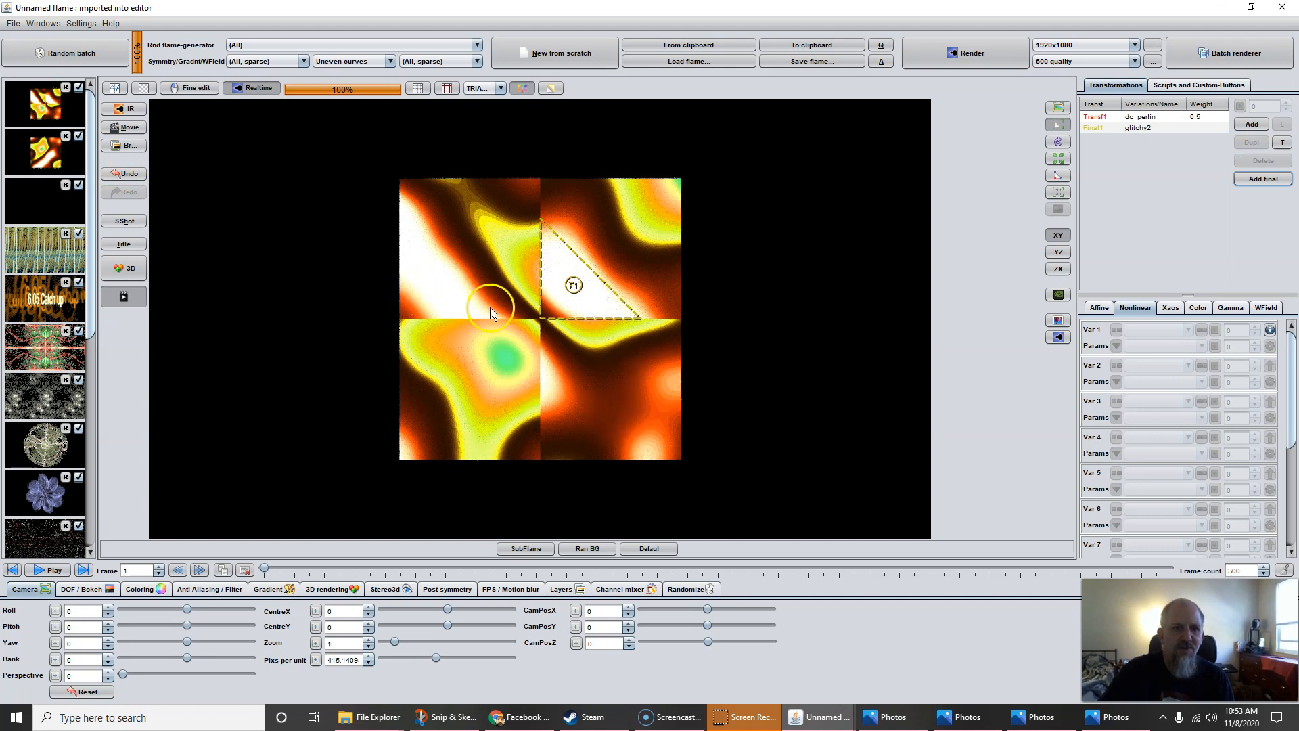
click(1144, 127)
drag(1163, 295, 1157, 134)
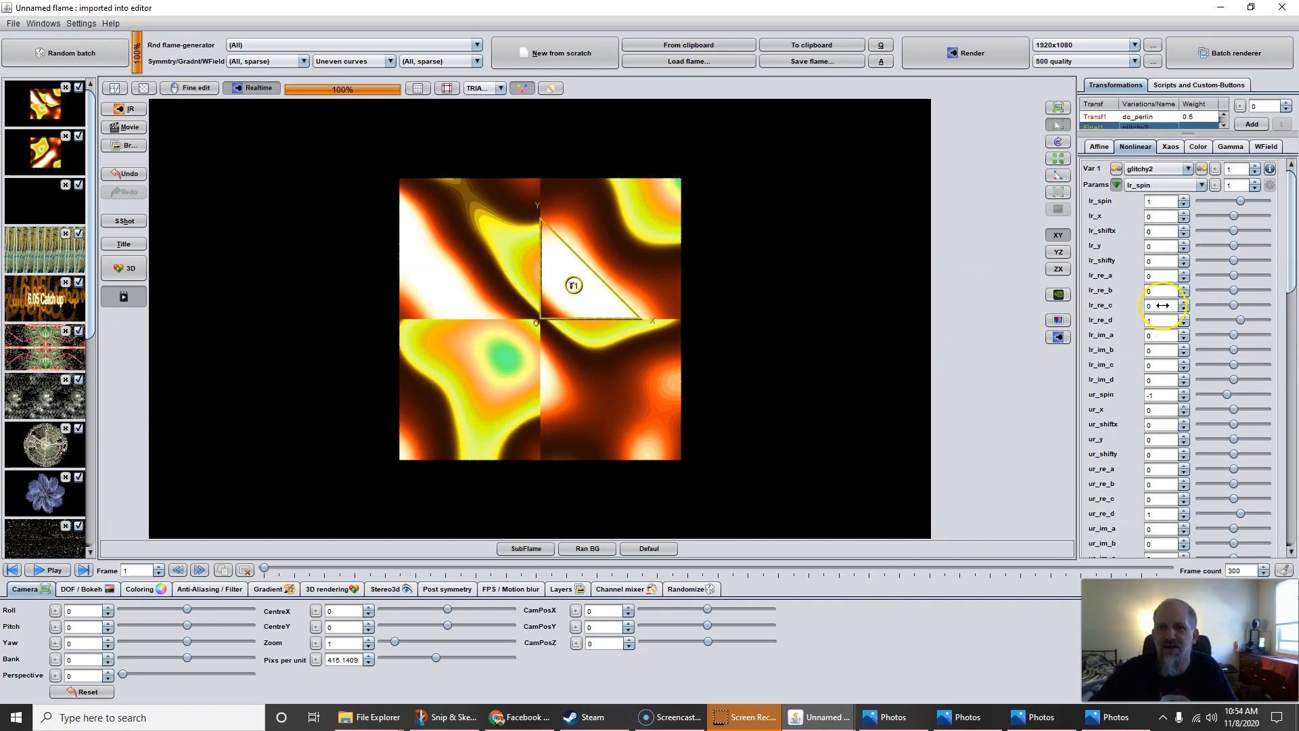
Scroll the glitchy2 parameter list down to the quadrant spin and shift fields
drag(1290, 259, 1265, 210)
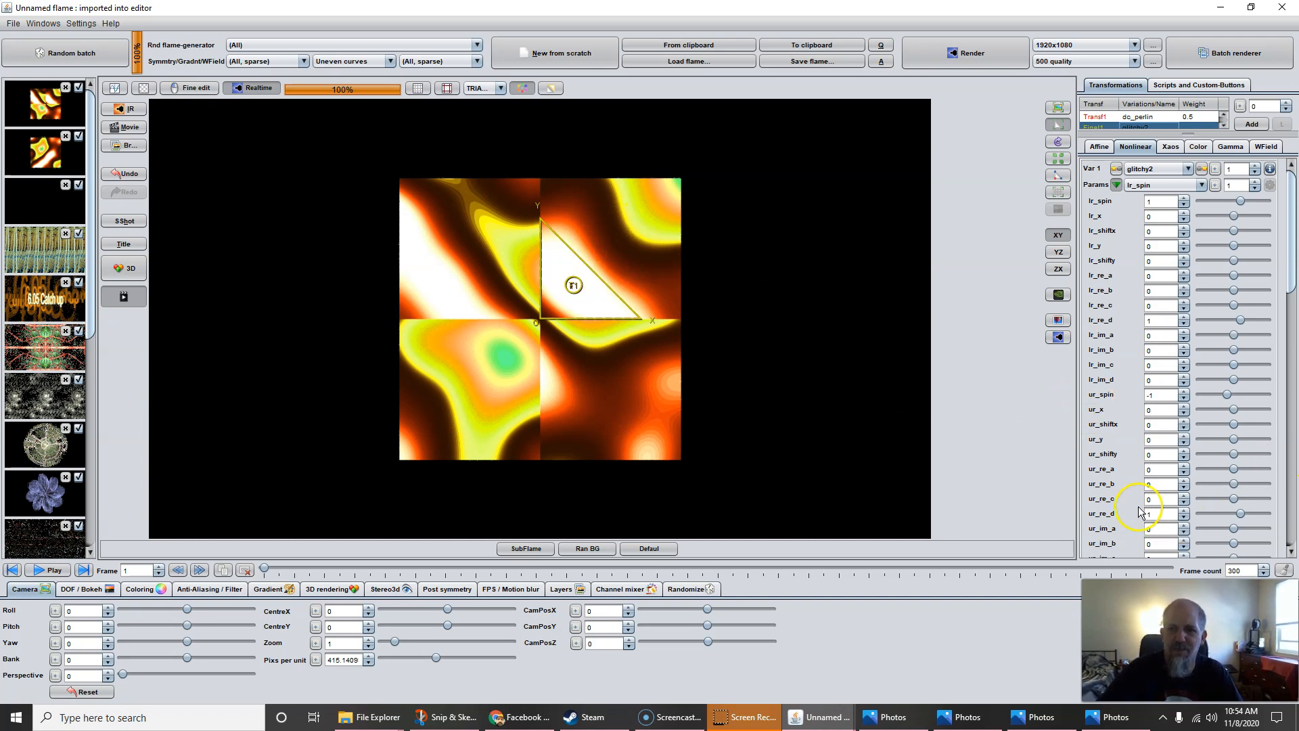
scroll(1143, 513, down, 3)
scroll(1141, 509, down, 3)
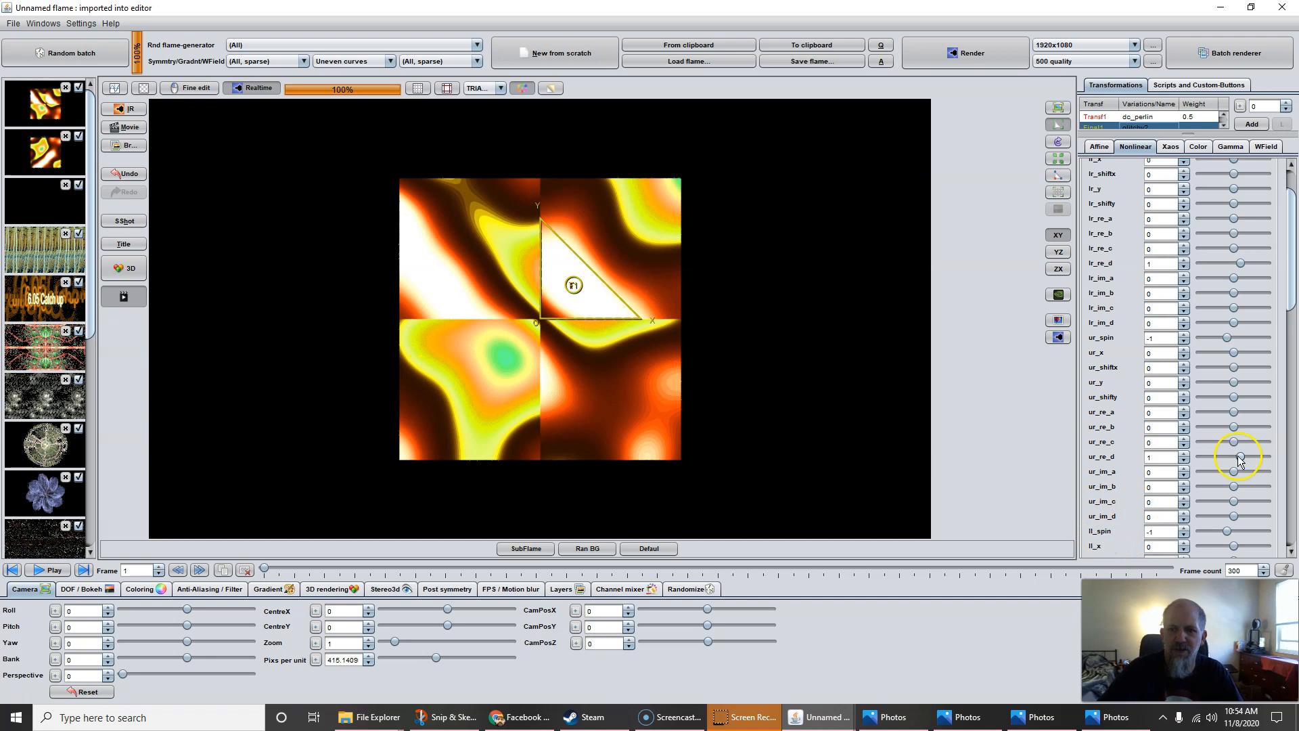
scroll(1131, 504, down, 5)
scroll(1135, 517, down, 7)
scroll(1132, 518, down, 5)
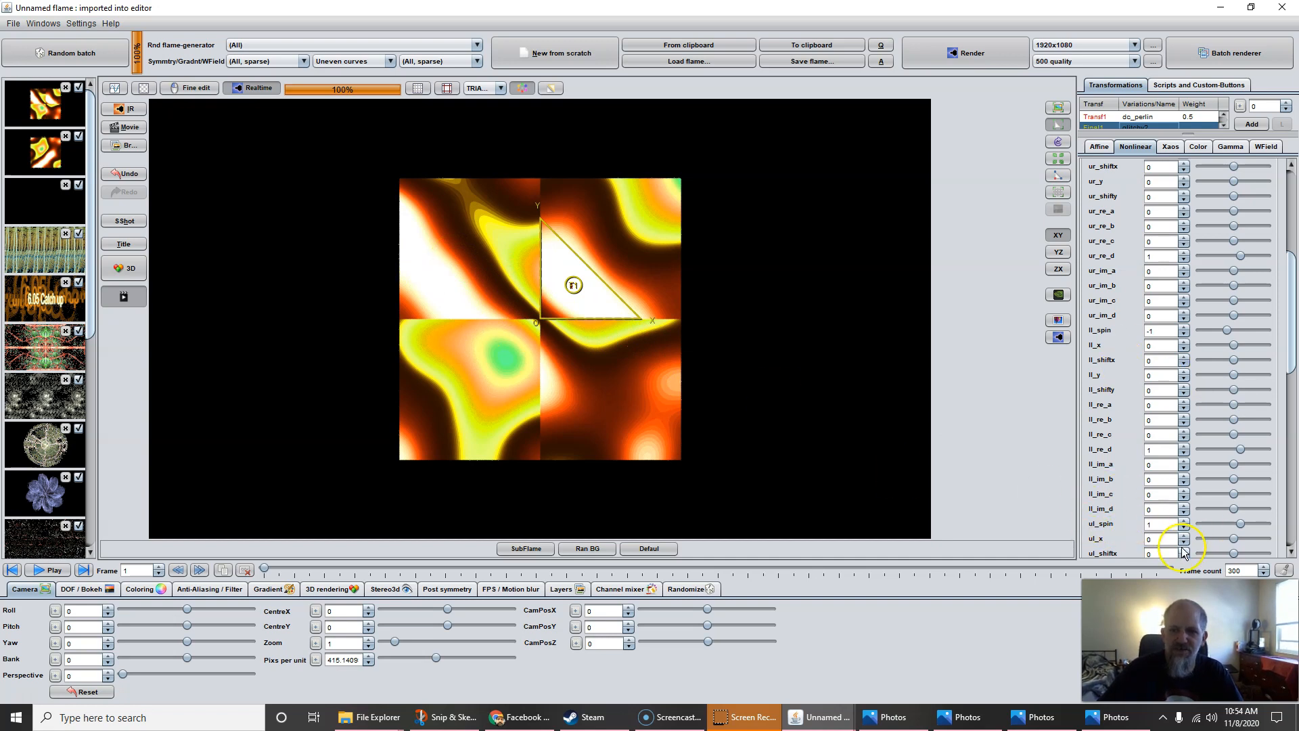
Set ul_spin, ll_spin, ur_spin and lr_spin all to 0 for one continuous perlin pattern
click(1161, 525)
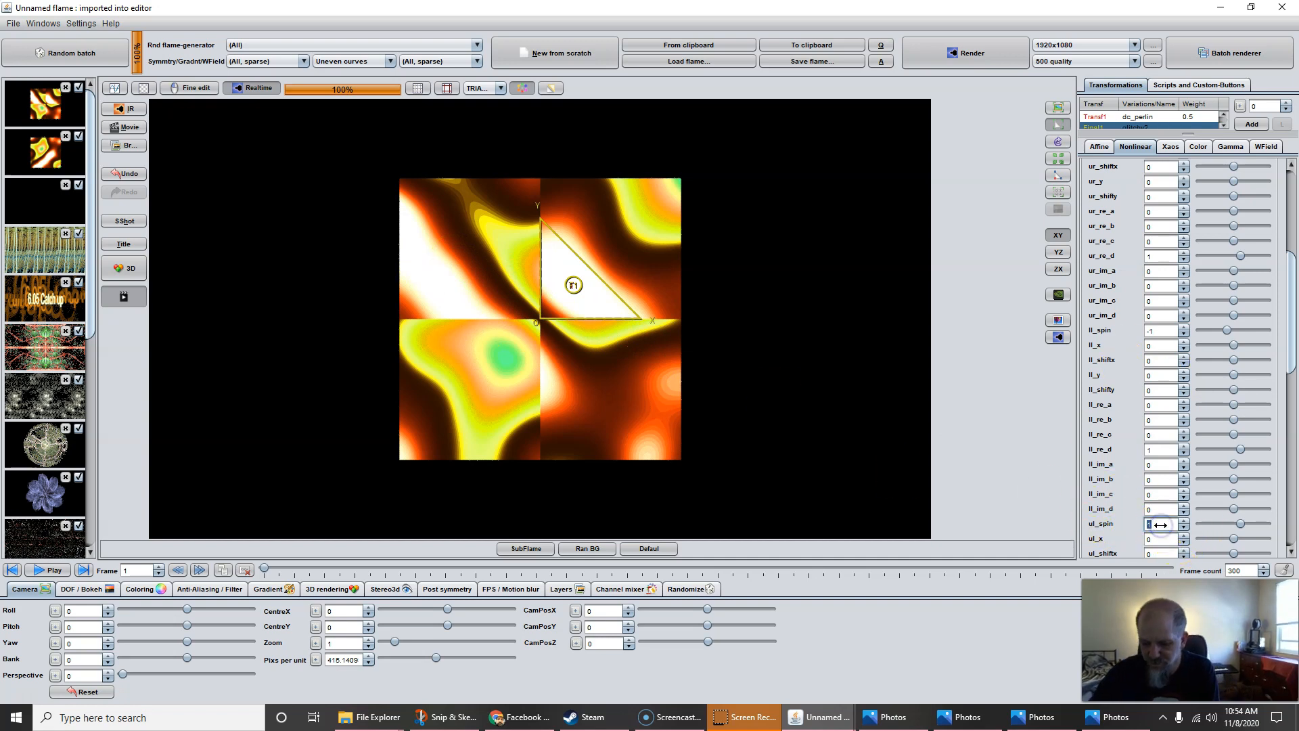
text(0)
double_click(1163, 330)
text(0)
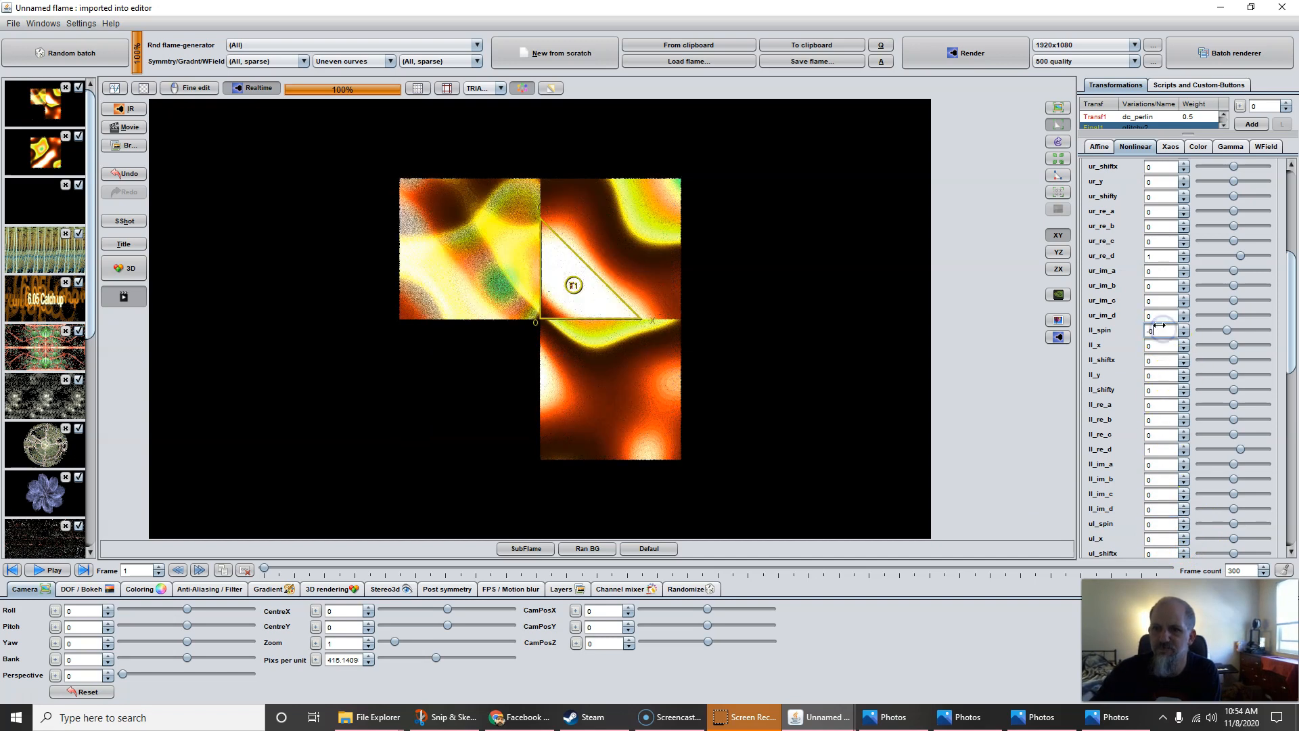
drag(1289, 295, 1290, 241)
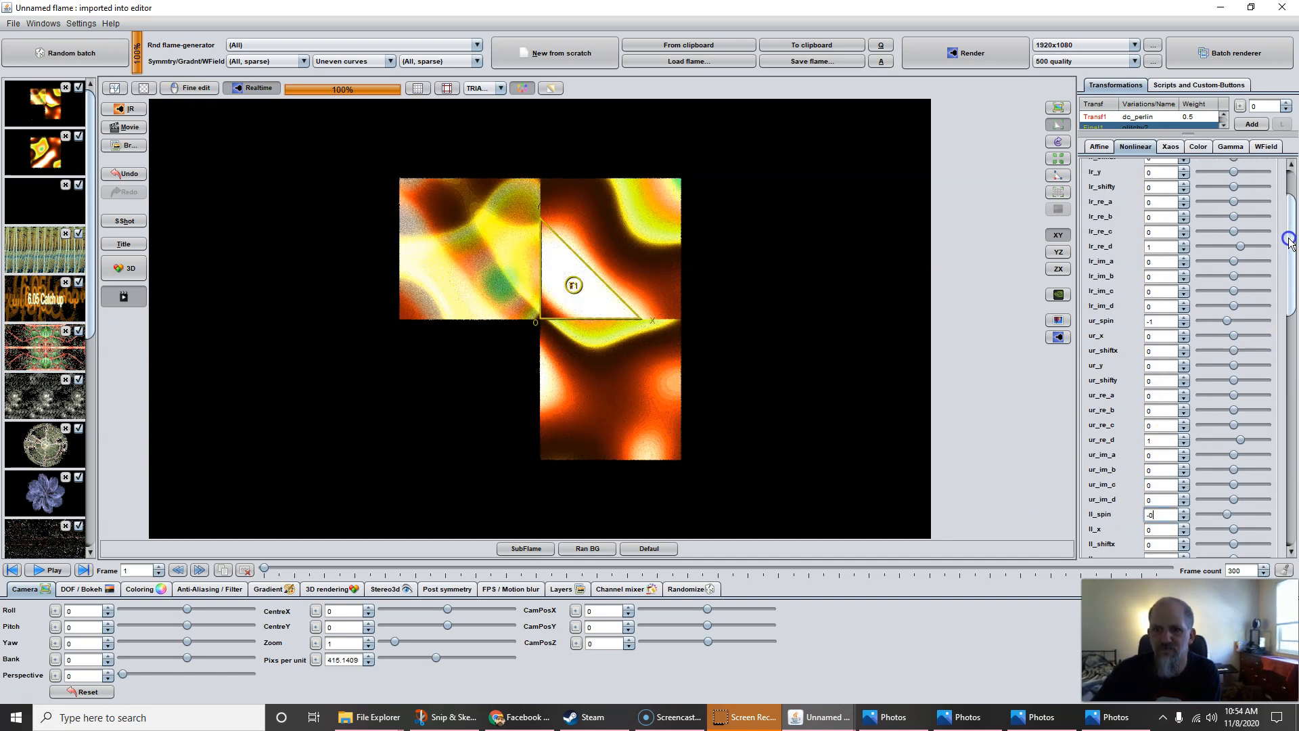
double_click(1163, 321)
text(0)
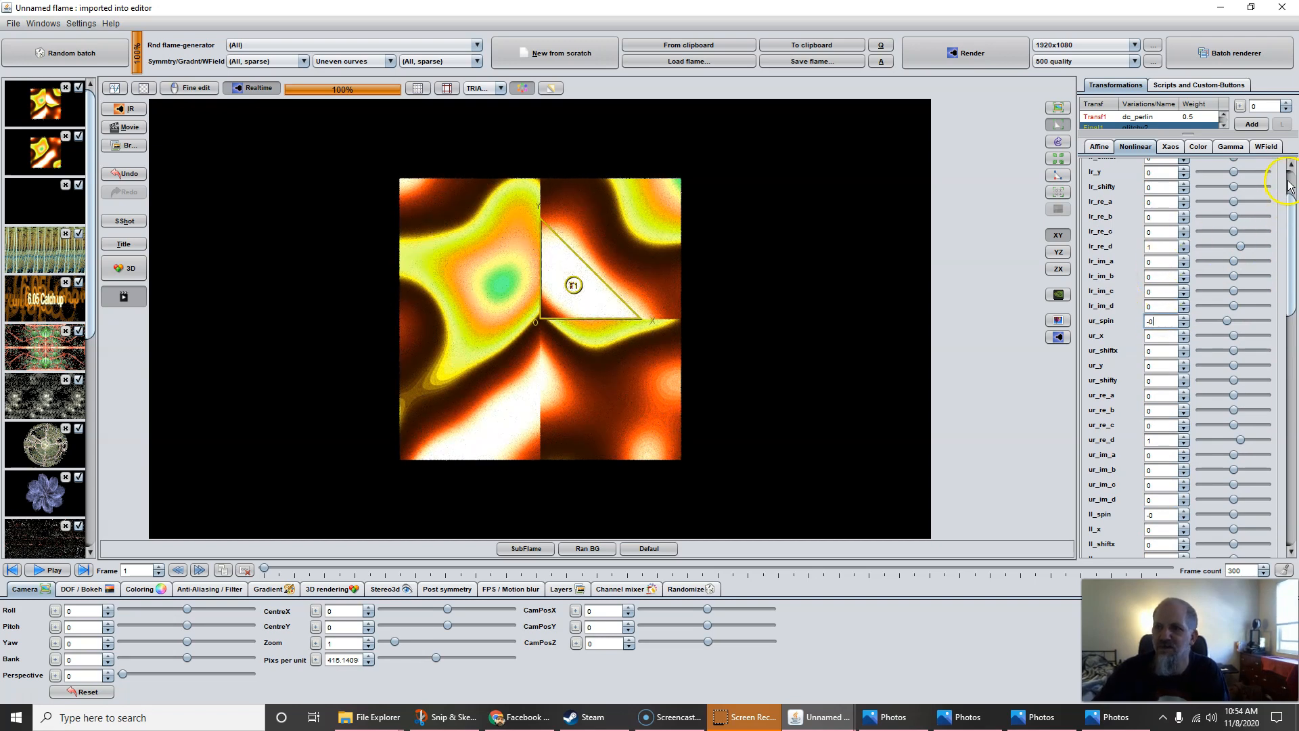
drag(1290, 187, 1289, 171)
double_click(1165, 199)
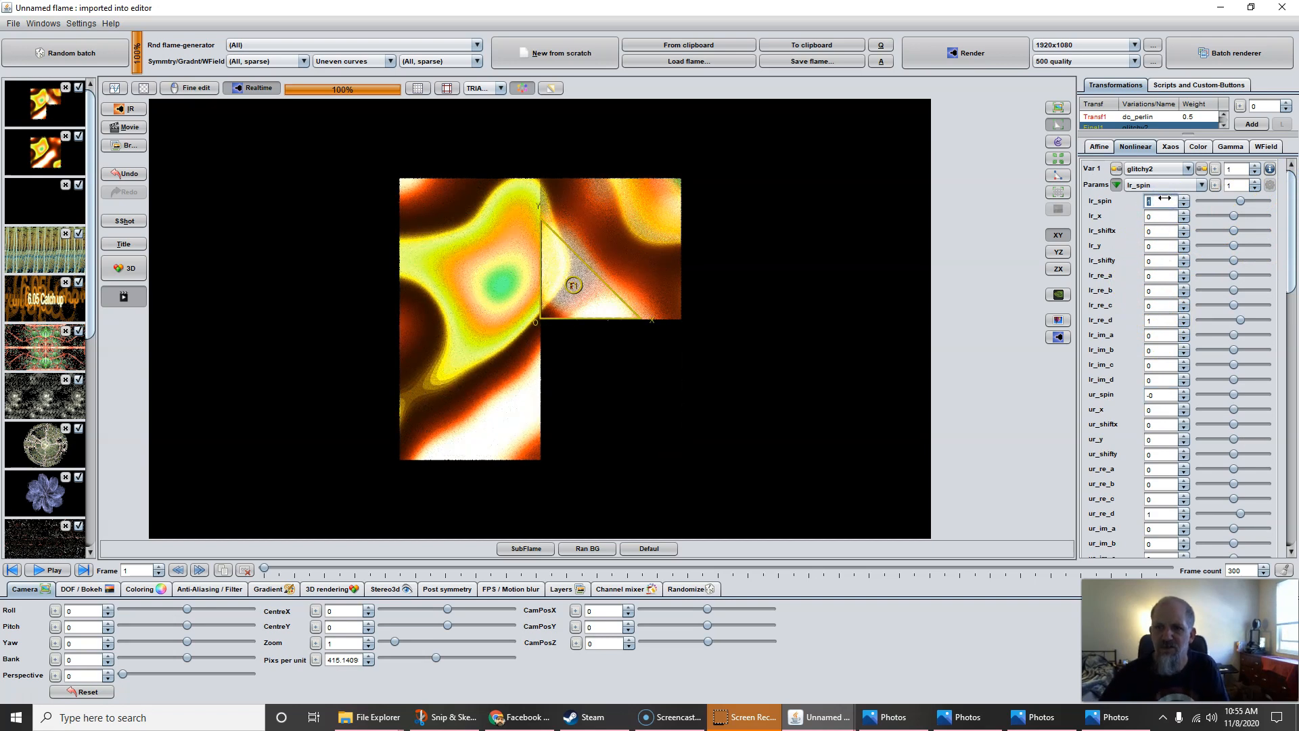
text(0)
key(Return)
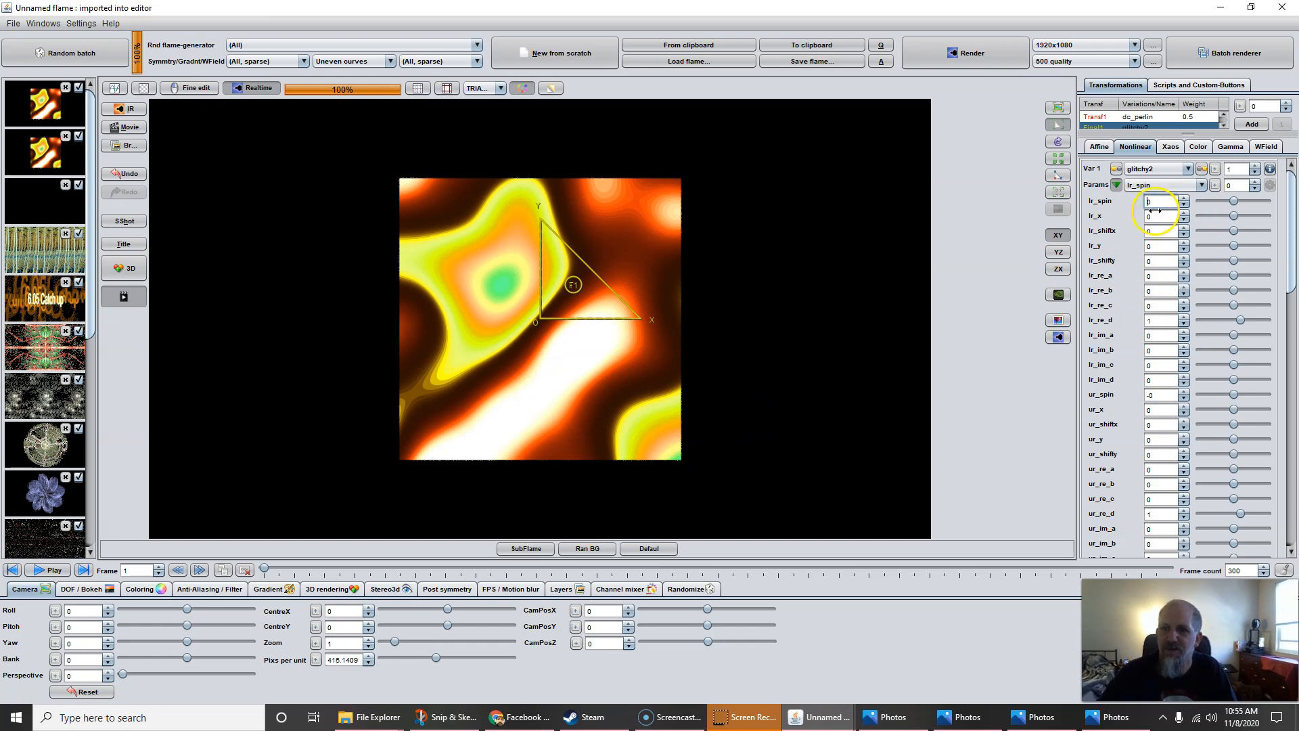
Drag lr_spin up to about 0.992, rotating the lower-right quadrant
drag(1154, 201, 1223, 260)
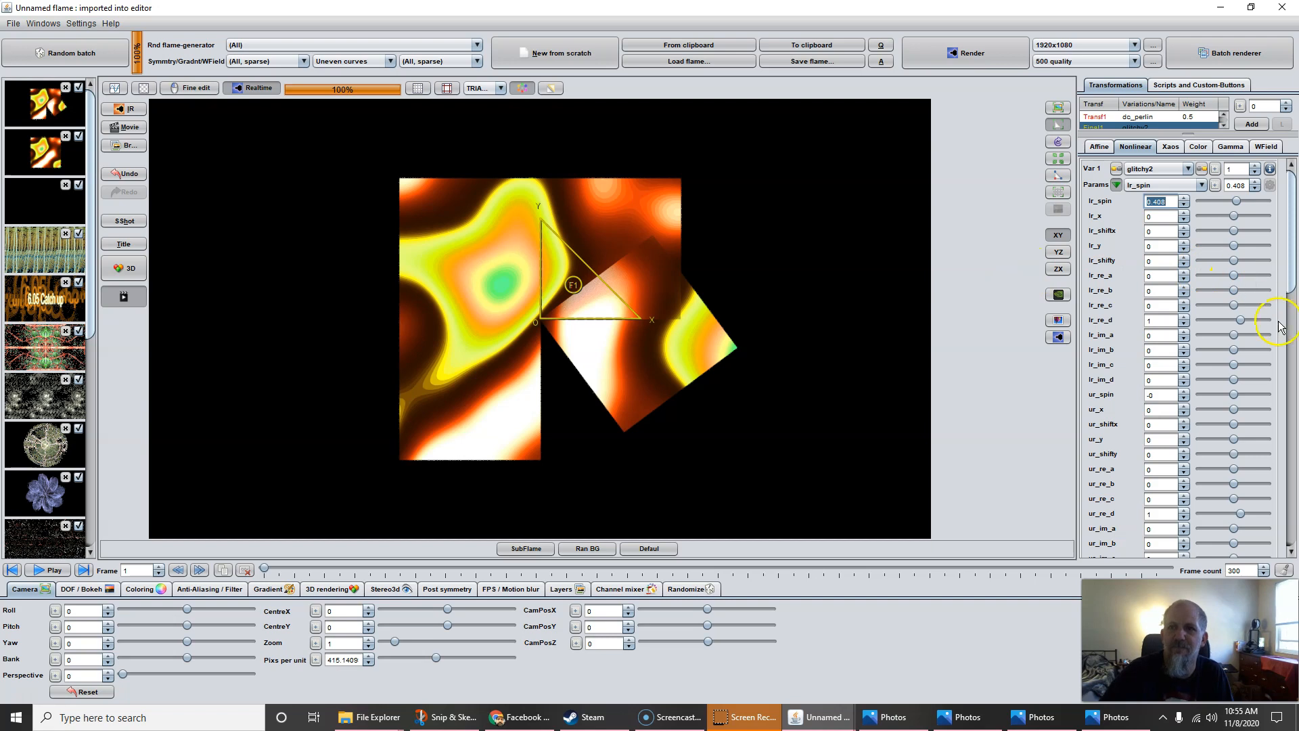
drag(1156, 203, 1254, 220)
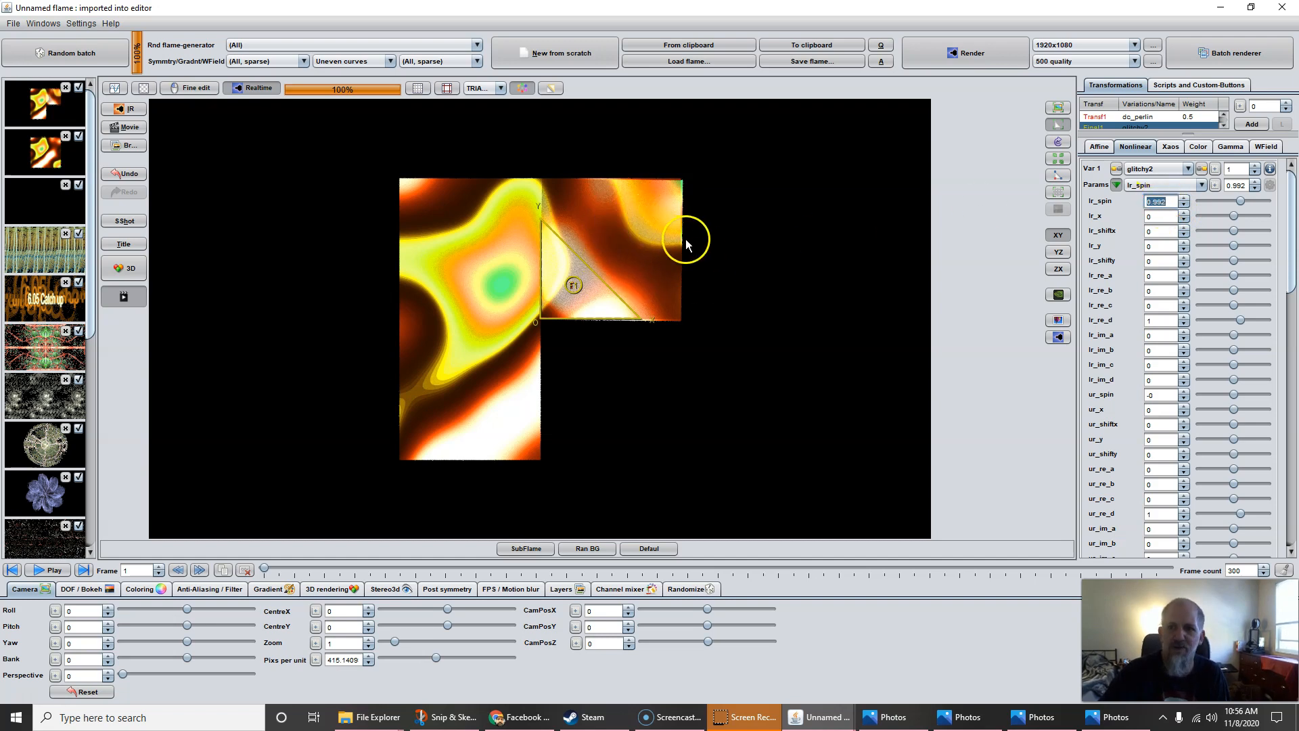
Offset the lower-right quadrant with lr_x, reset it to 0, then shift it negative again
click(1162, 217)
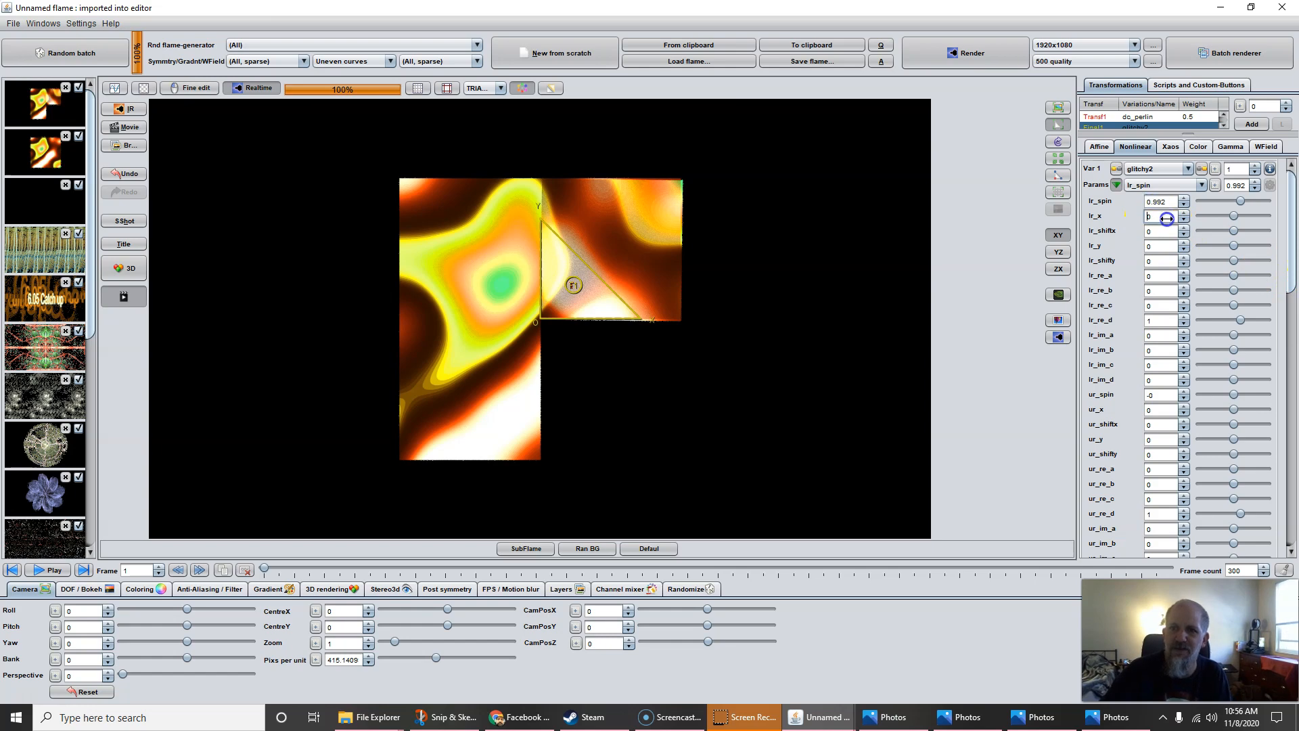
drag(1166, 217, 1263, 246)
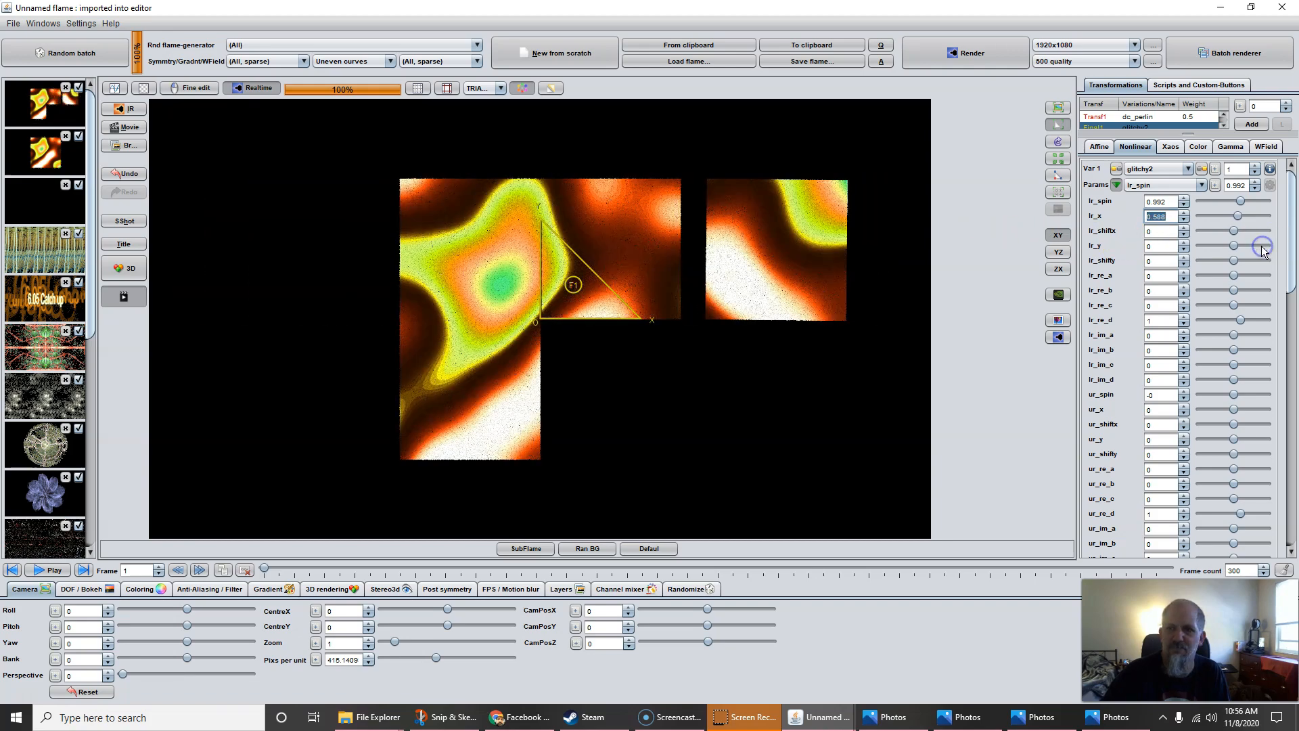
text(0)
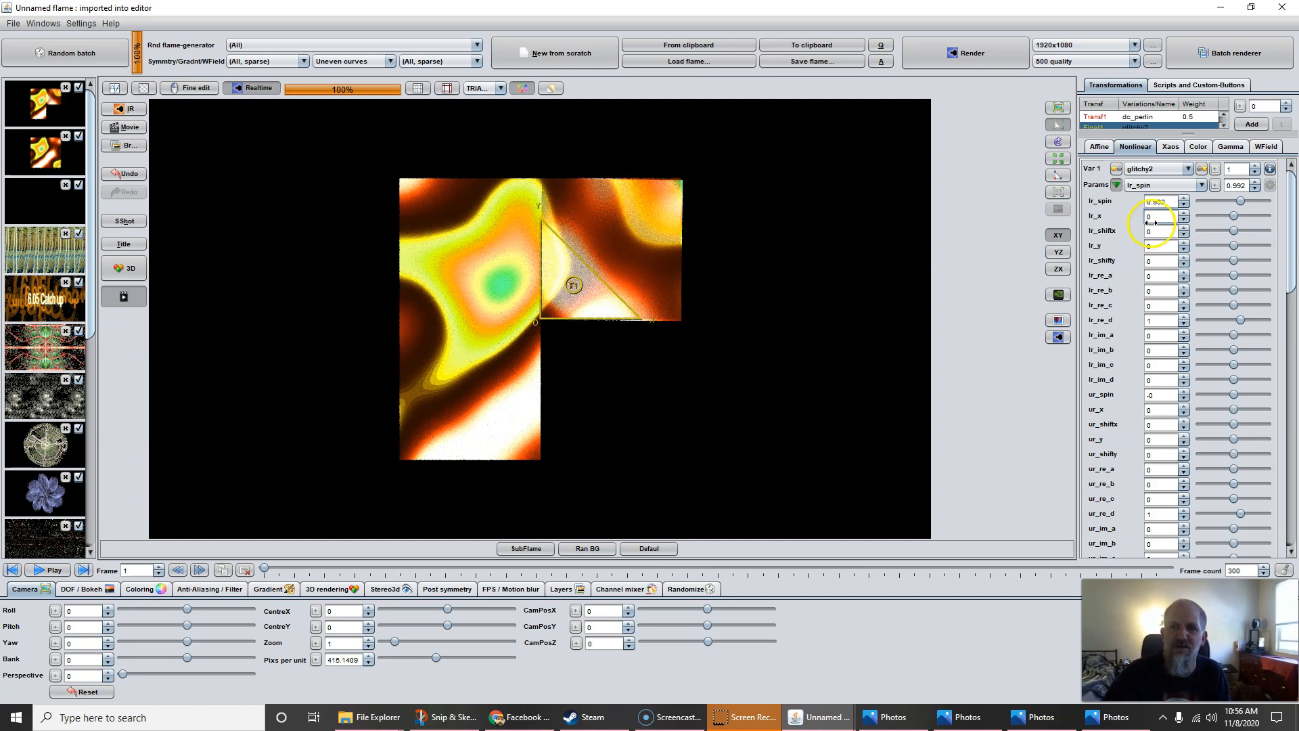
drag(1158, 228, 792, 294)
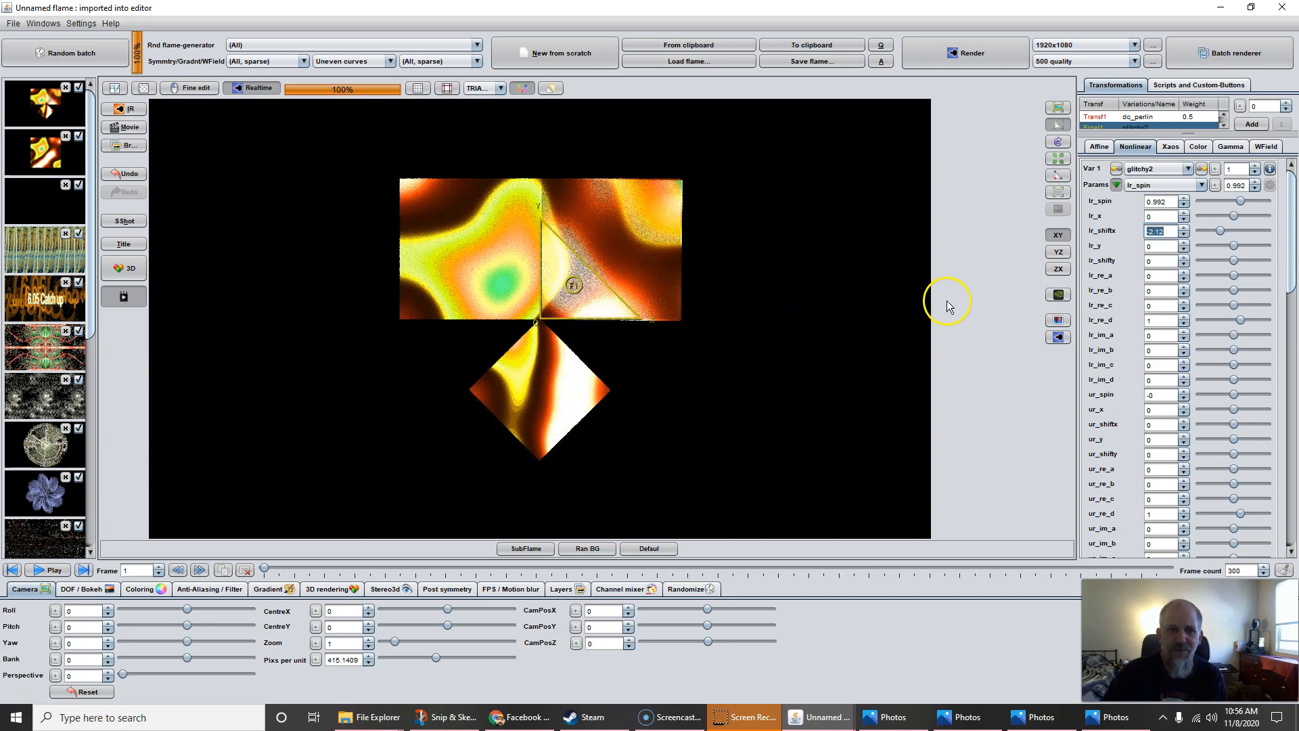
Reset lr_shiftx to 0 after trying another offset
drag(1156, 232, 1244, 230)
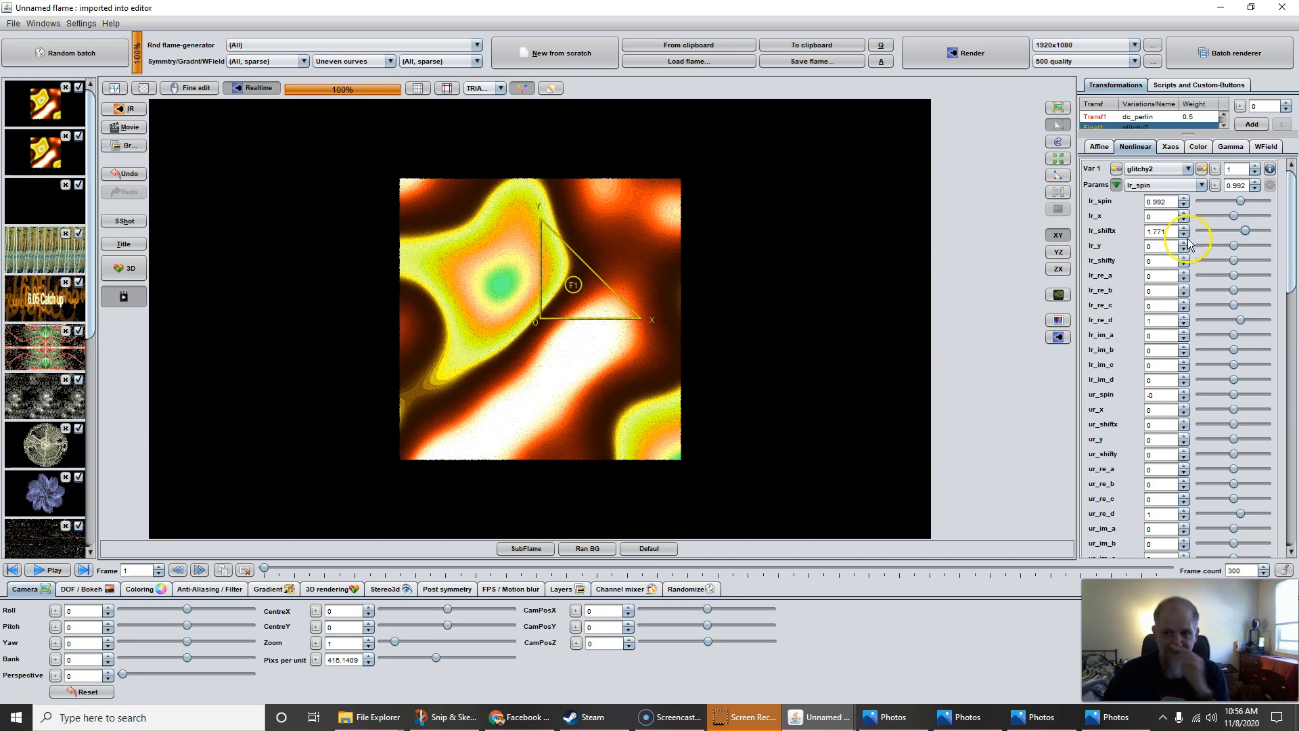
text(0)
key(Return)
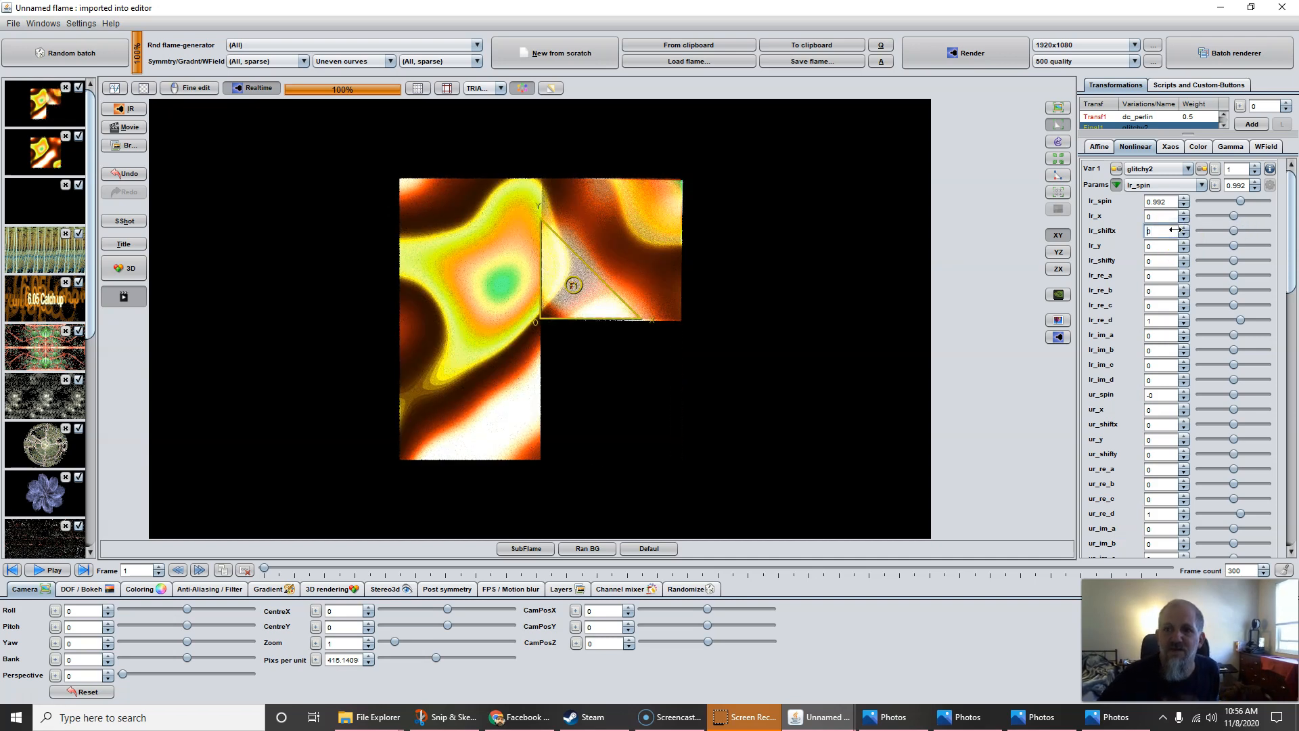
Raise lr_y to 0.476 to slide the lower-right piece partly back
click(1159, 201)
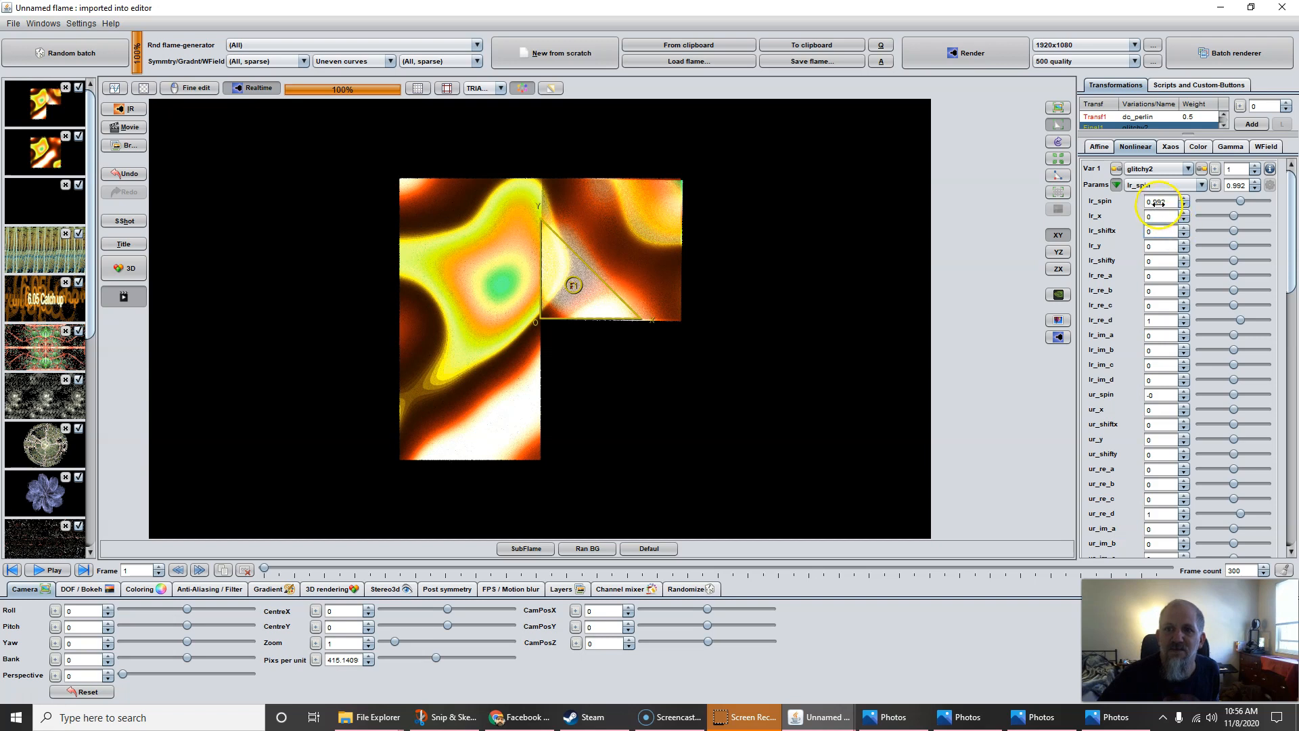
click(1156, 246)
drag(1158, 248, 1222, 265)
Step lr_y to 0.492, then set lr_spin to 1 and lr_y to 0.5
click(1100, 256)
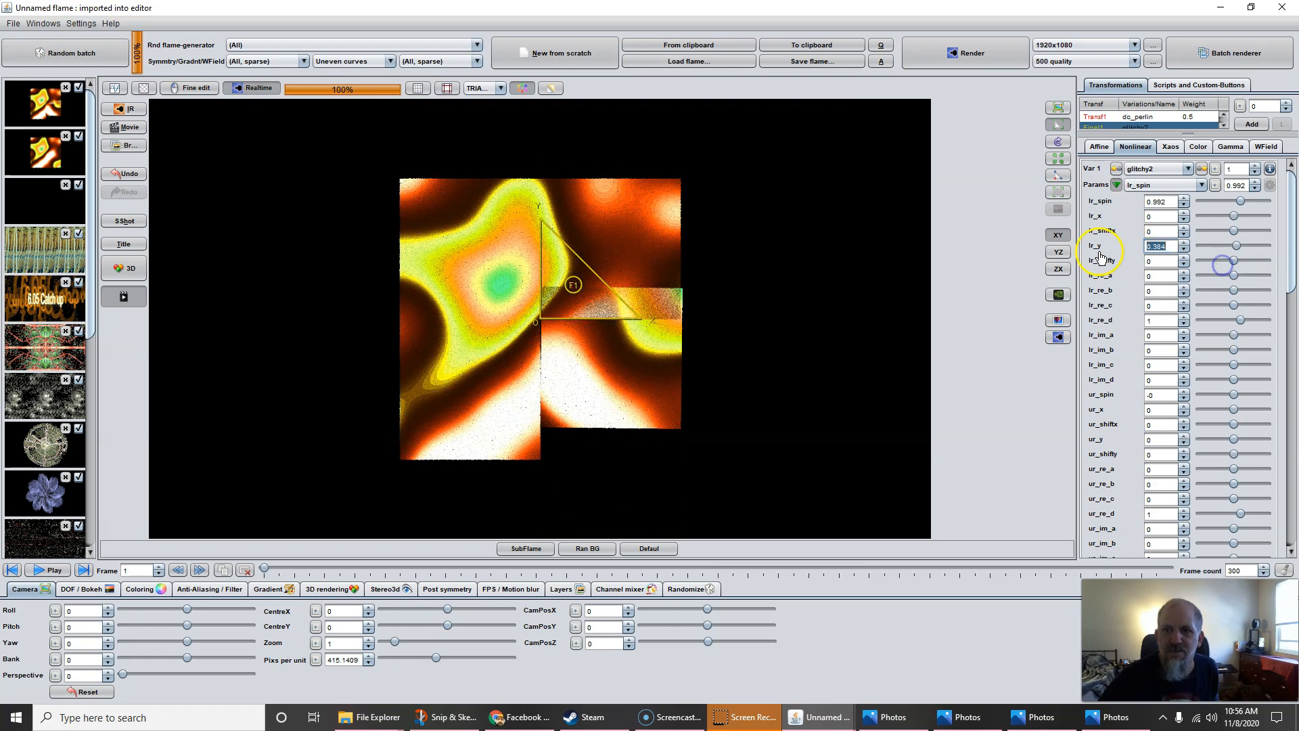
click(1184, 243)
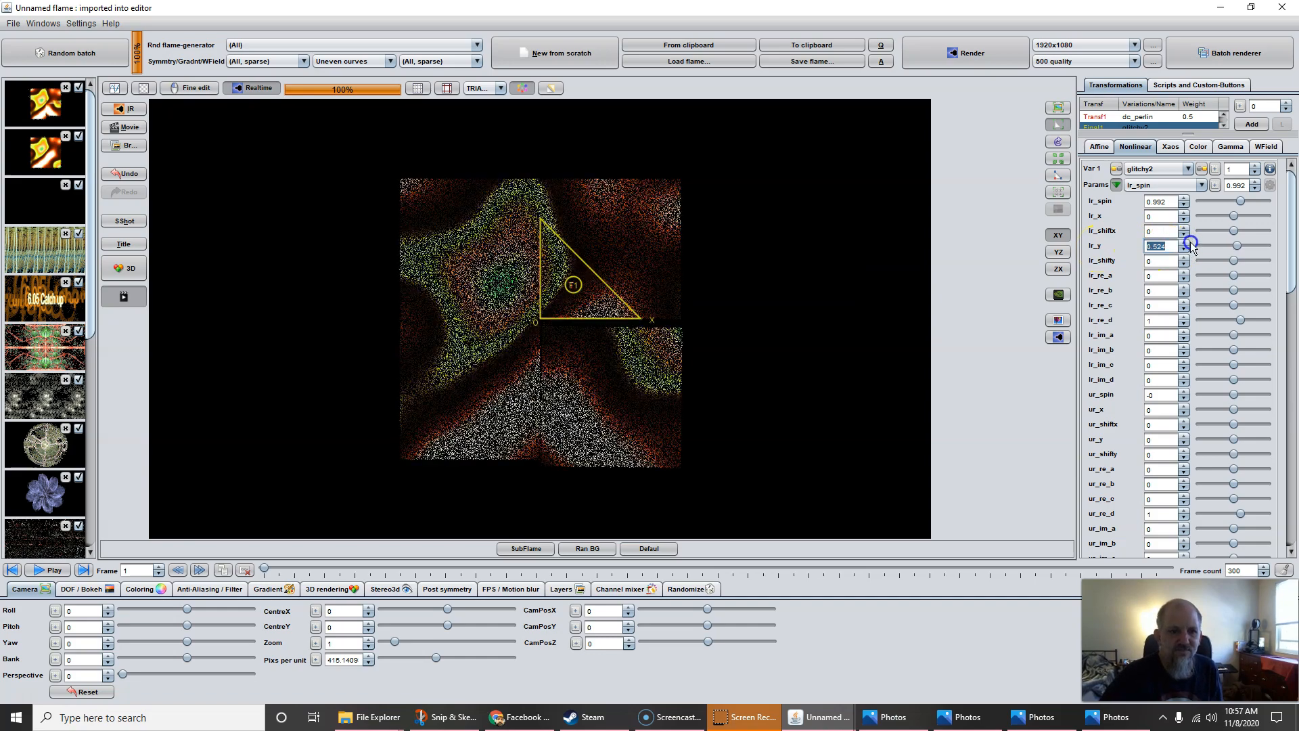
click(1185, 243)
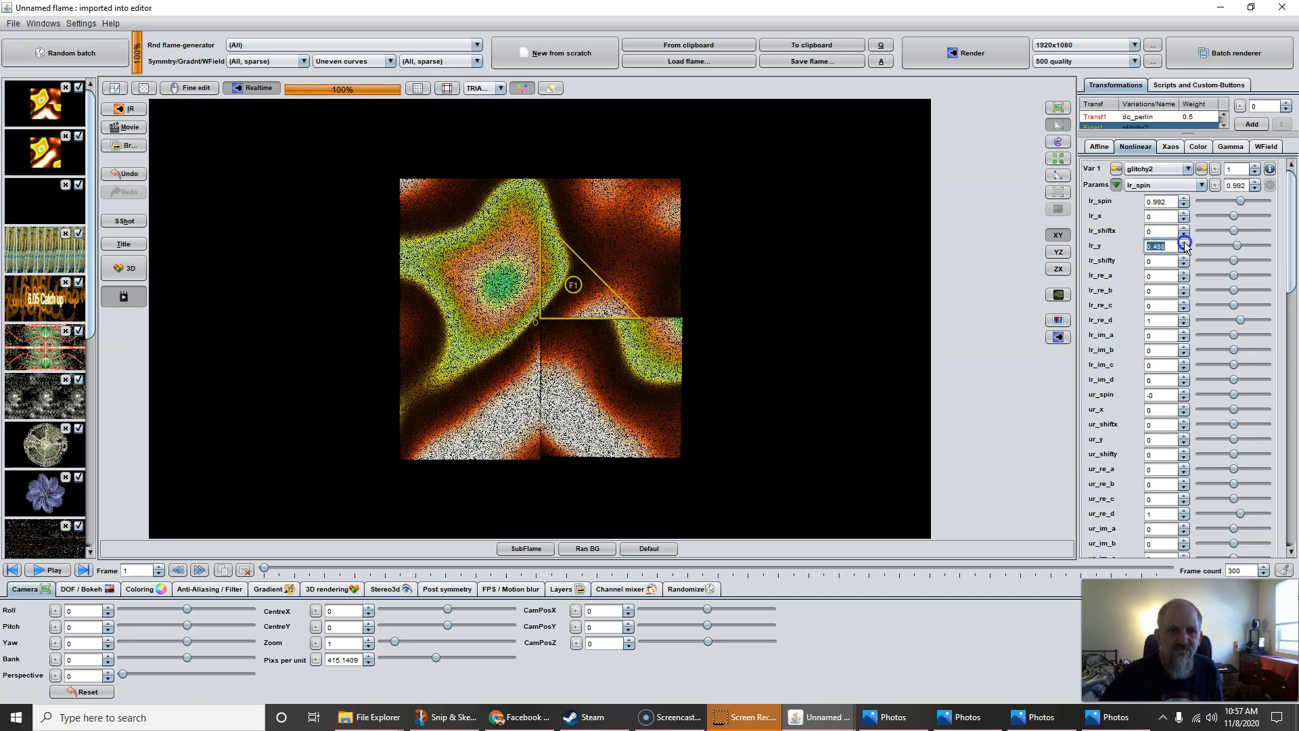
click(1184, 241)
click(1160, 201)
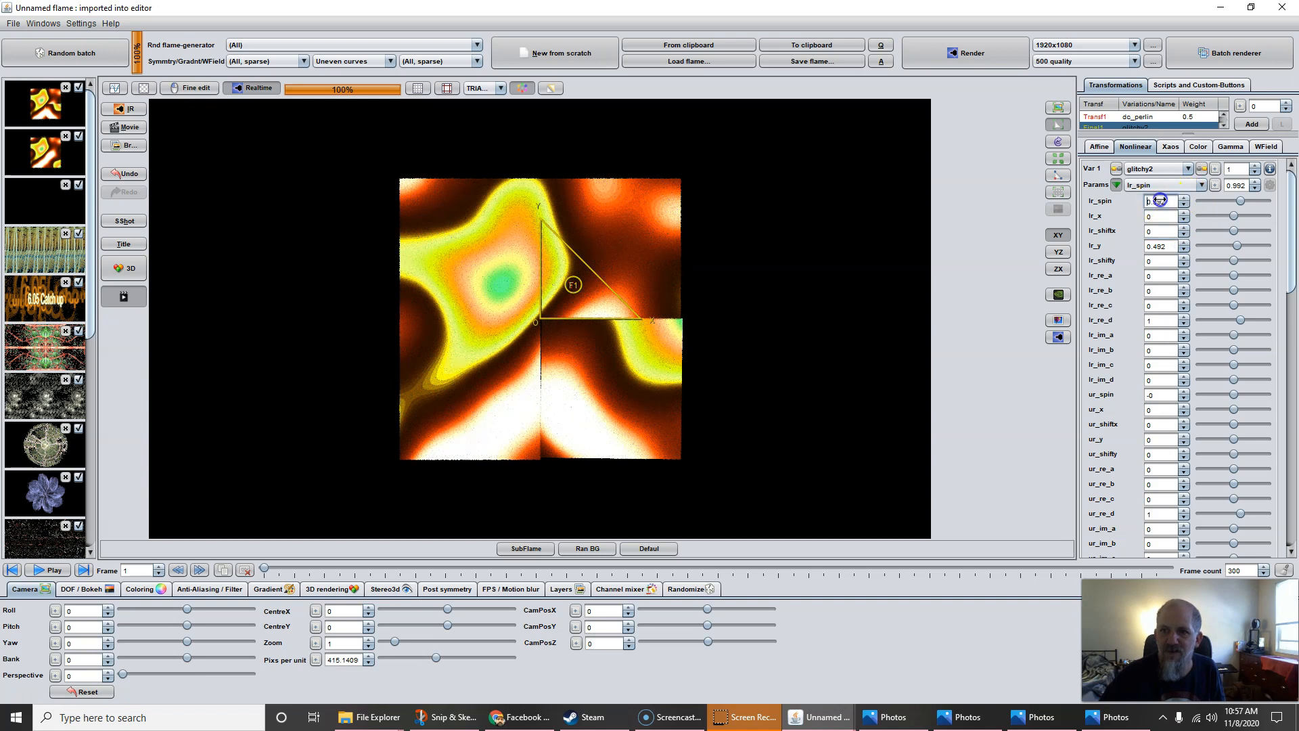
text(1)
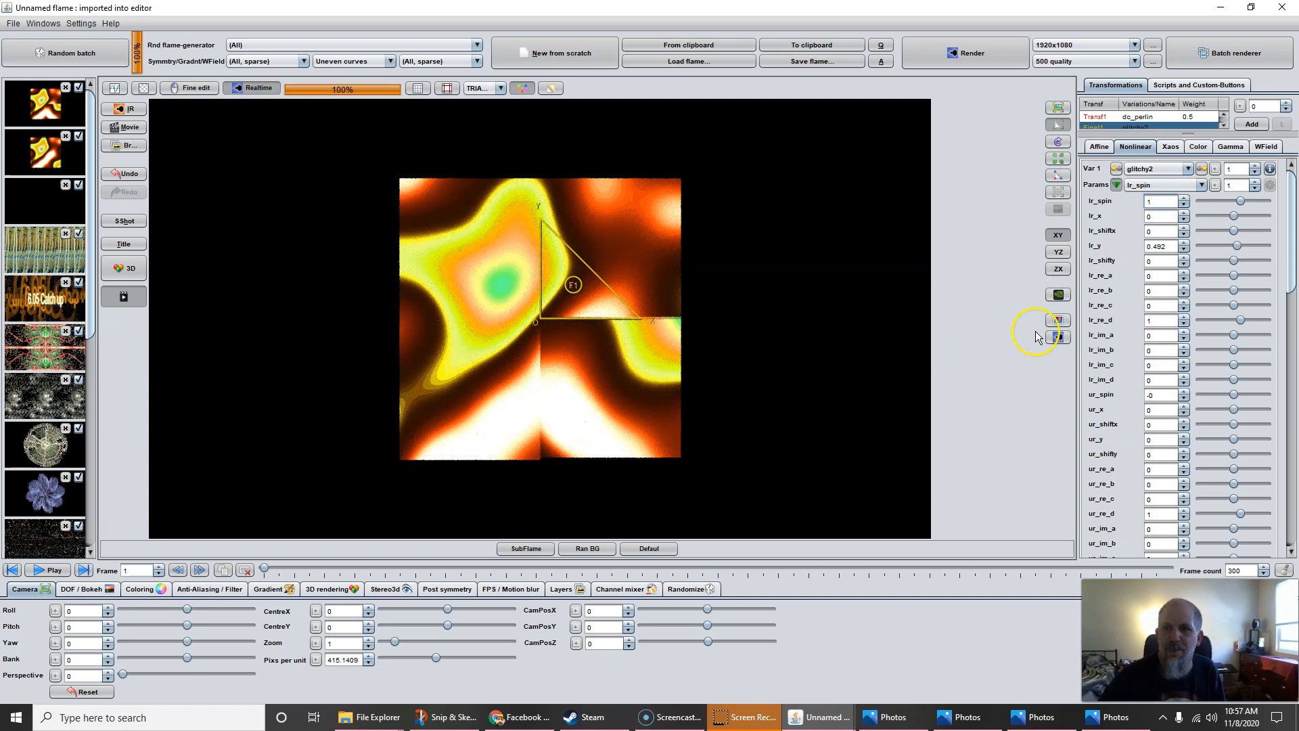
double_click(1155, 247)
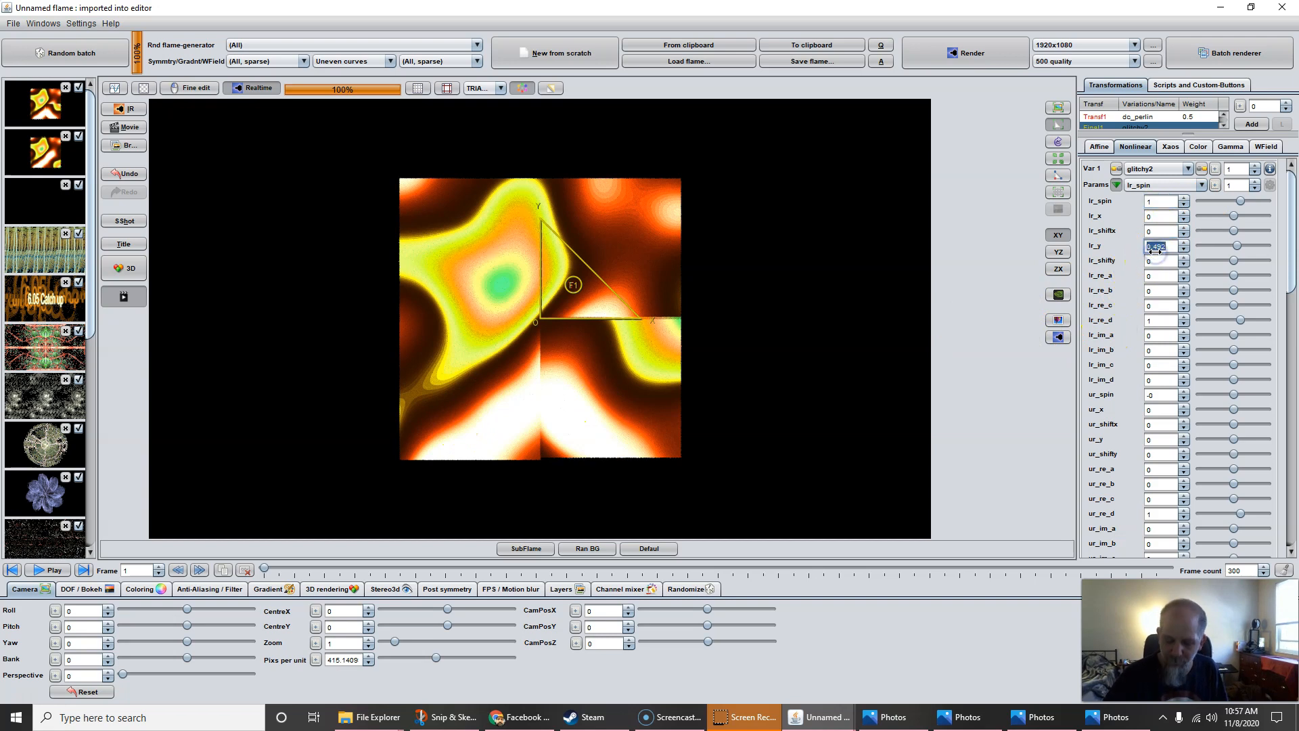
key(Return)
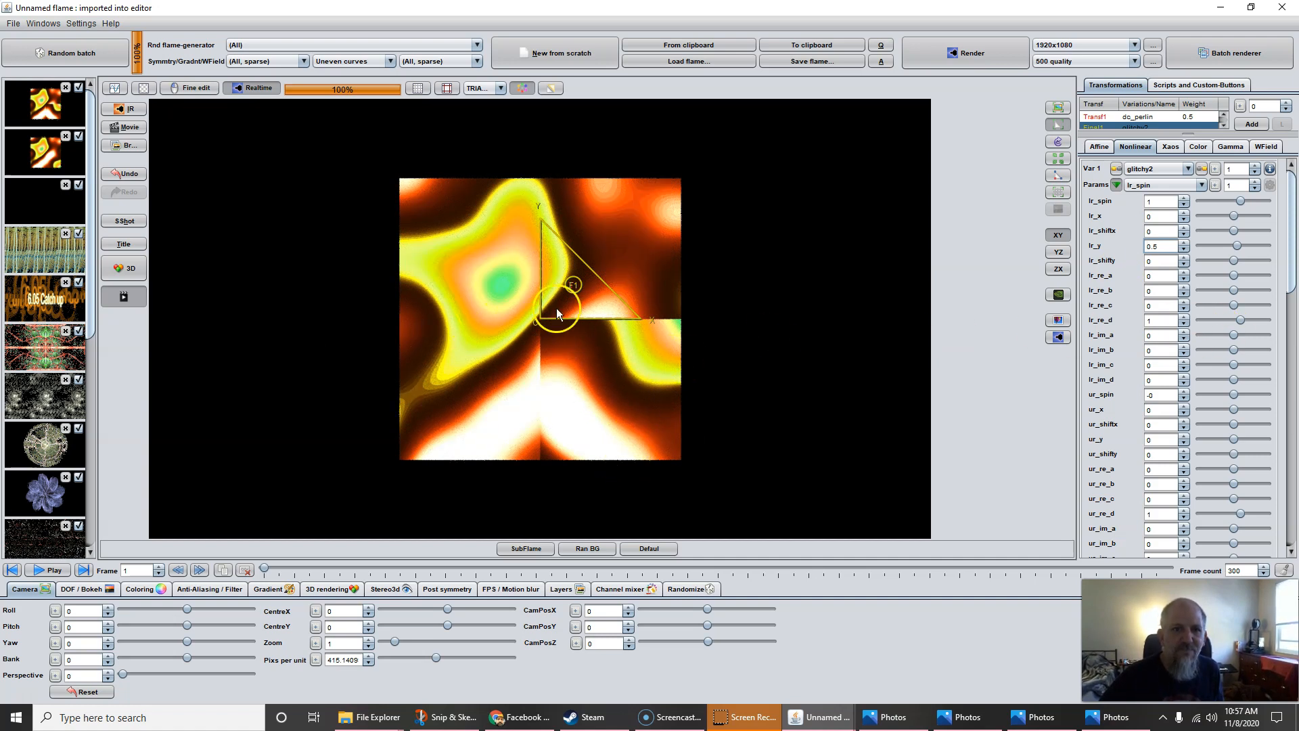
Set glitchy2's lr_y to 0.628 and lr_shifty to 0.124, notching the lower-right block
click(1154, 263)
mouse_move(1153, 264)
mouse_down()
mouse_move(1293, 273)
mouse_move(1171, 284)
mouse_move(1163, 266)
mouse_move(1186, 266)
mouse_move(1168, 266)
mouse_up()
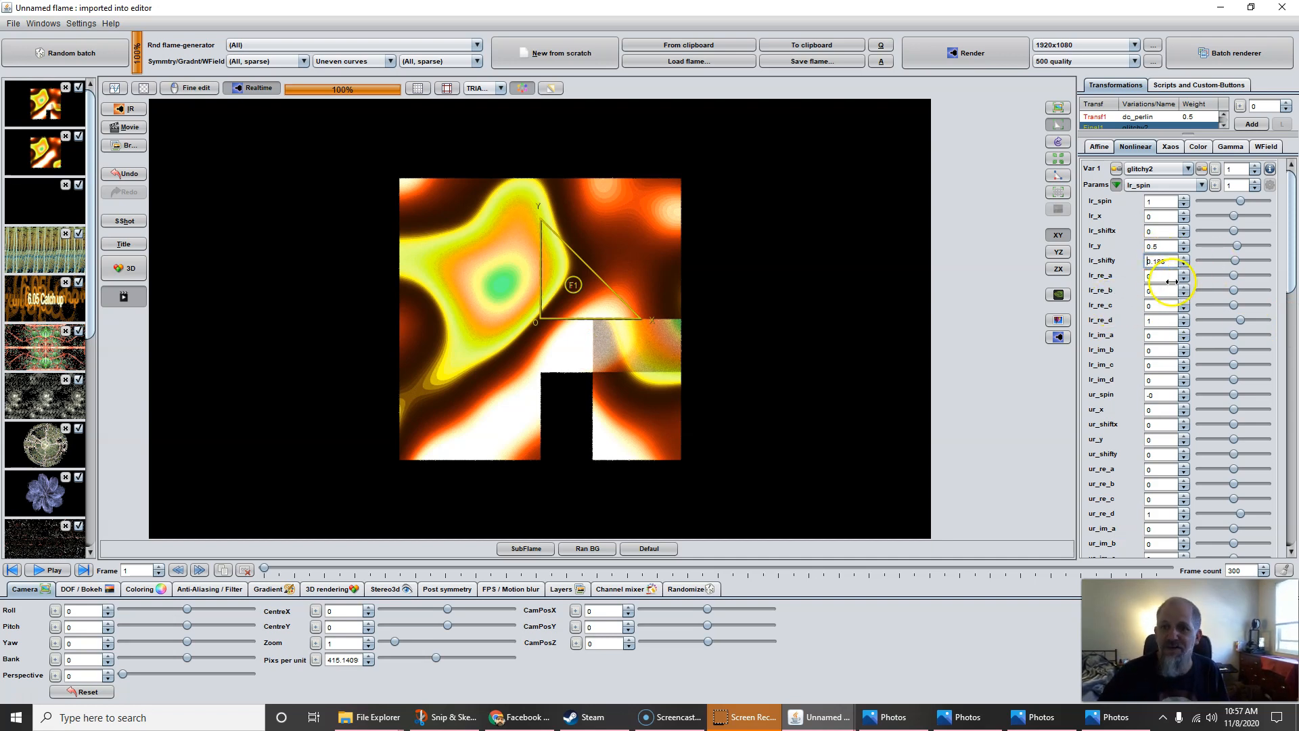
drag(1160, 250, 1191, 251)
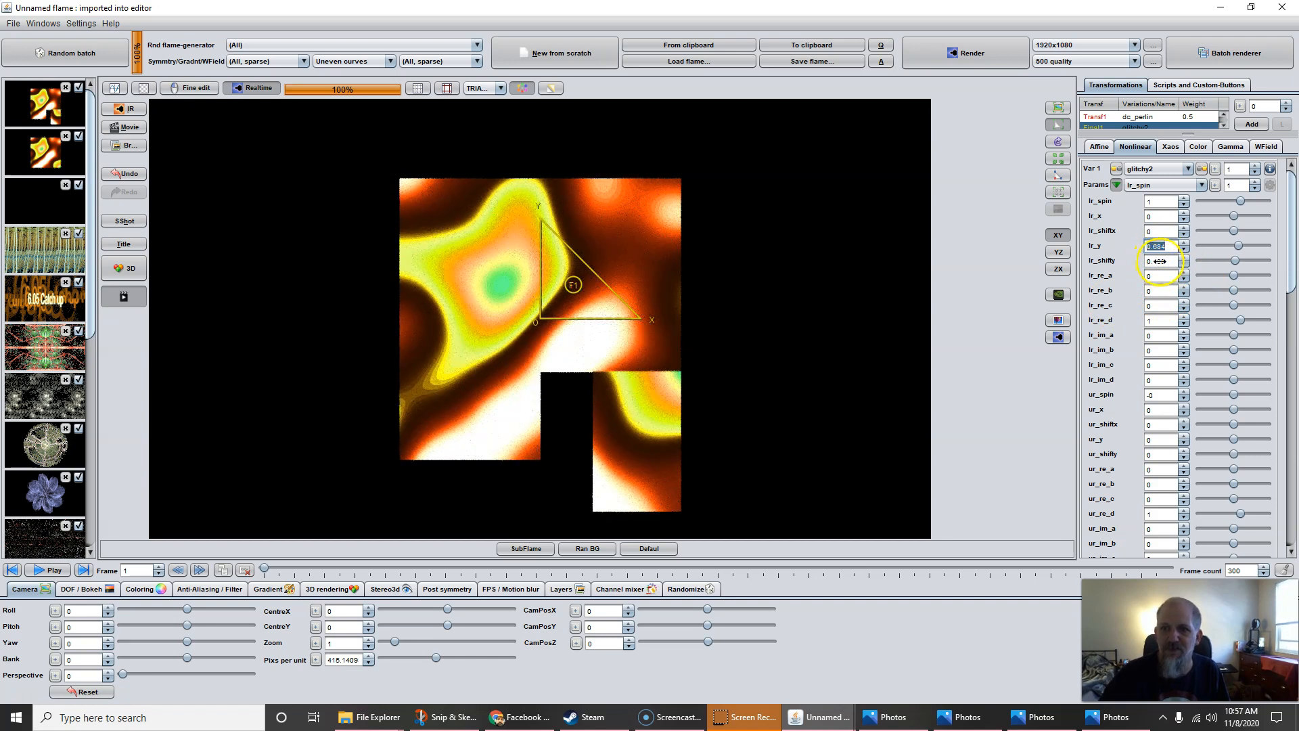
mouse_move(1160, 261)
mouse_down()
mouse_move(1174, 263)
mouse_move(1142, 266)
mouse_move(1153, 247)
mouse_up()
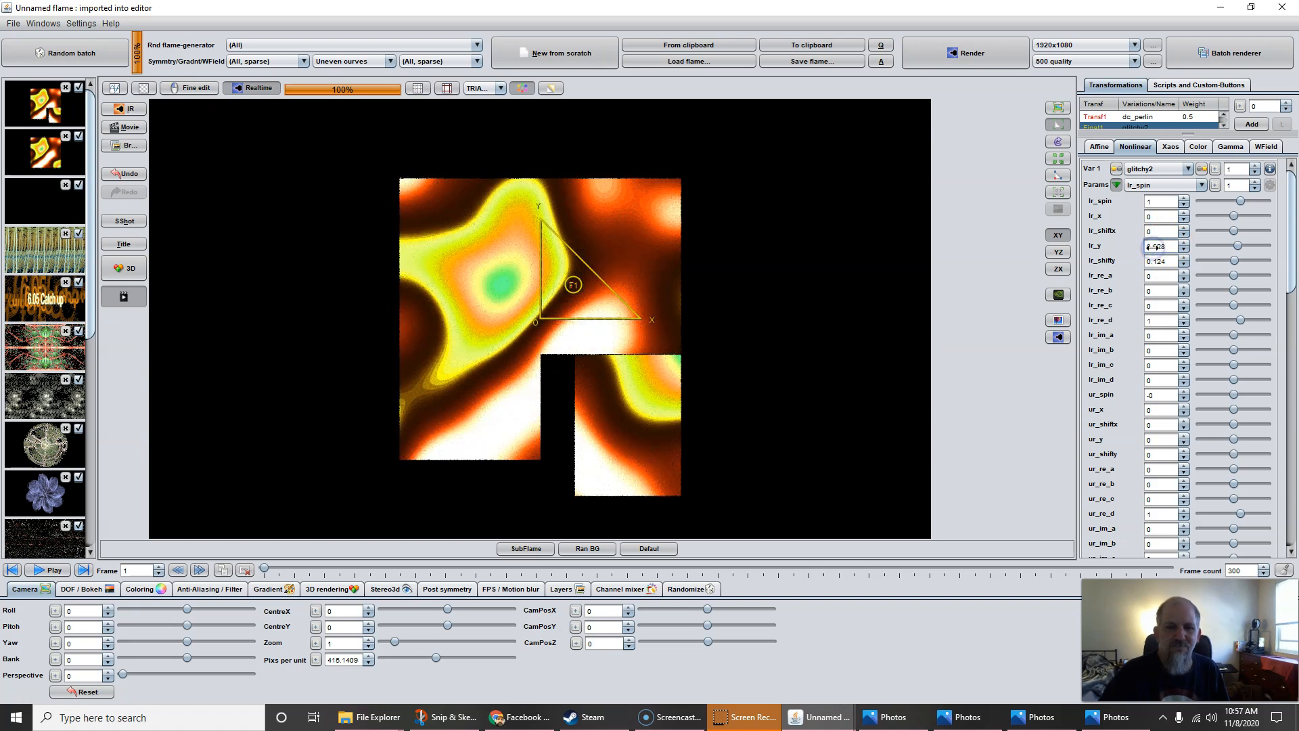
click(1168, 264)
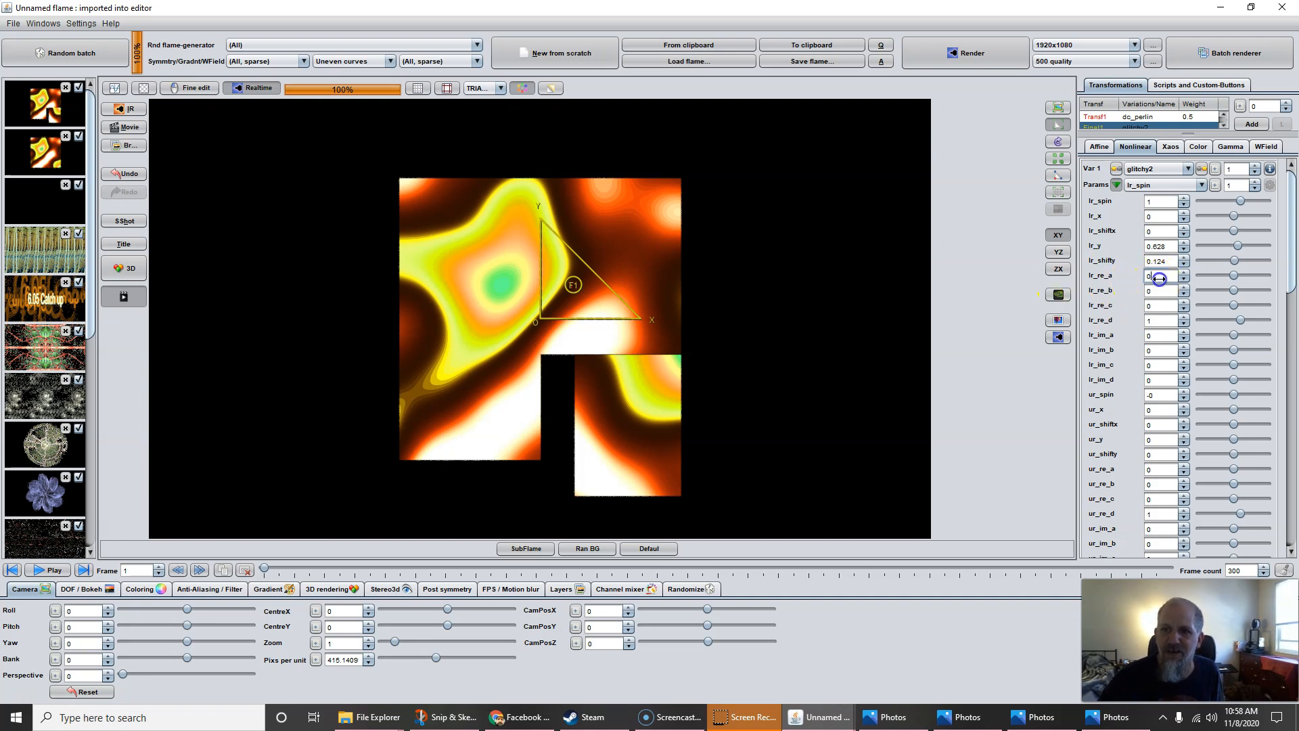
Raise glitchy2's lr_re_a to 0.572 and lr_re_b to 0.184, and lower lr_y to about 0.288
drag(1160, 278, 1254, 288)
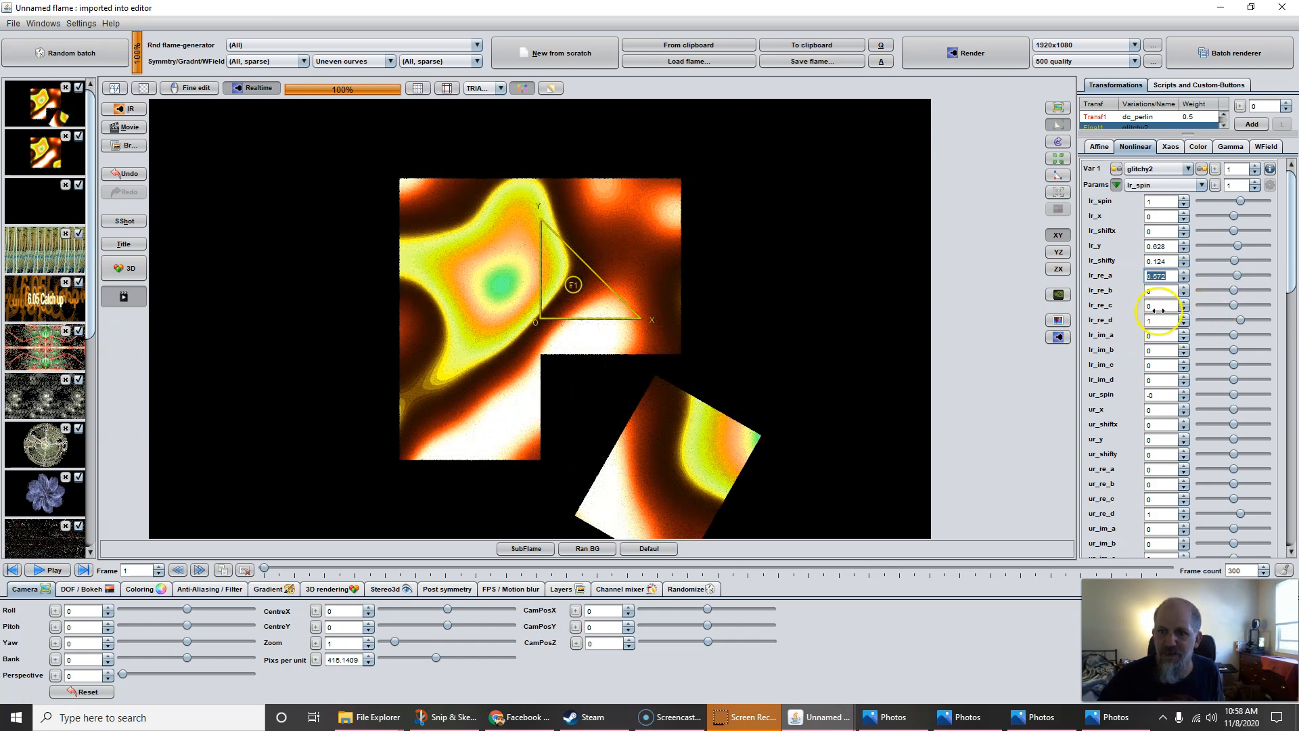
drag(1155, 291, 530, 344)
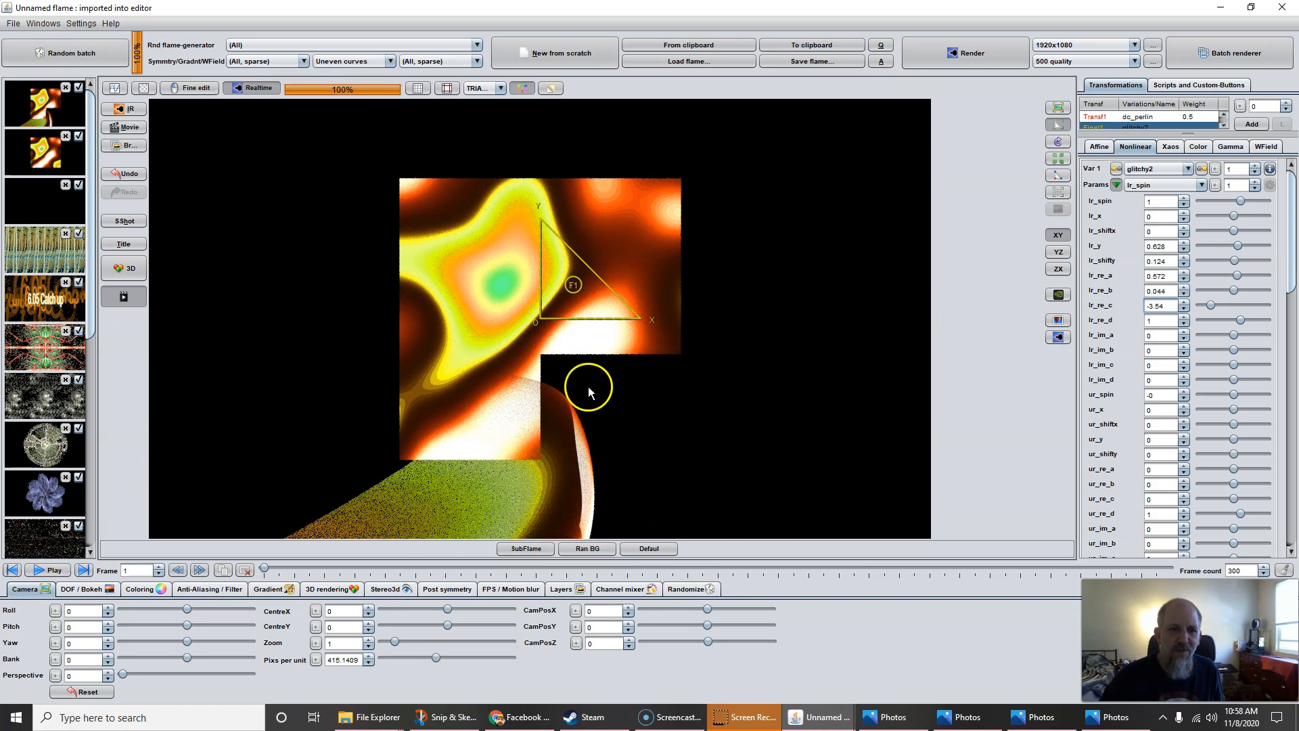
drag(1155, 247, 1293, 238)
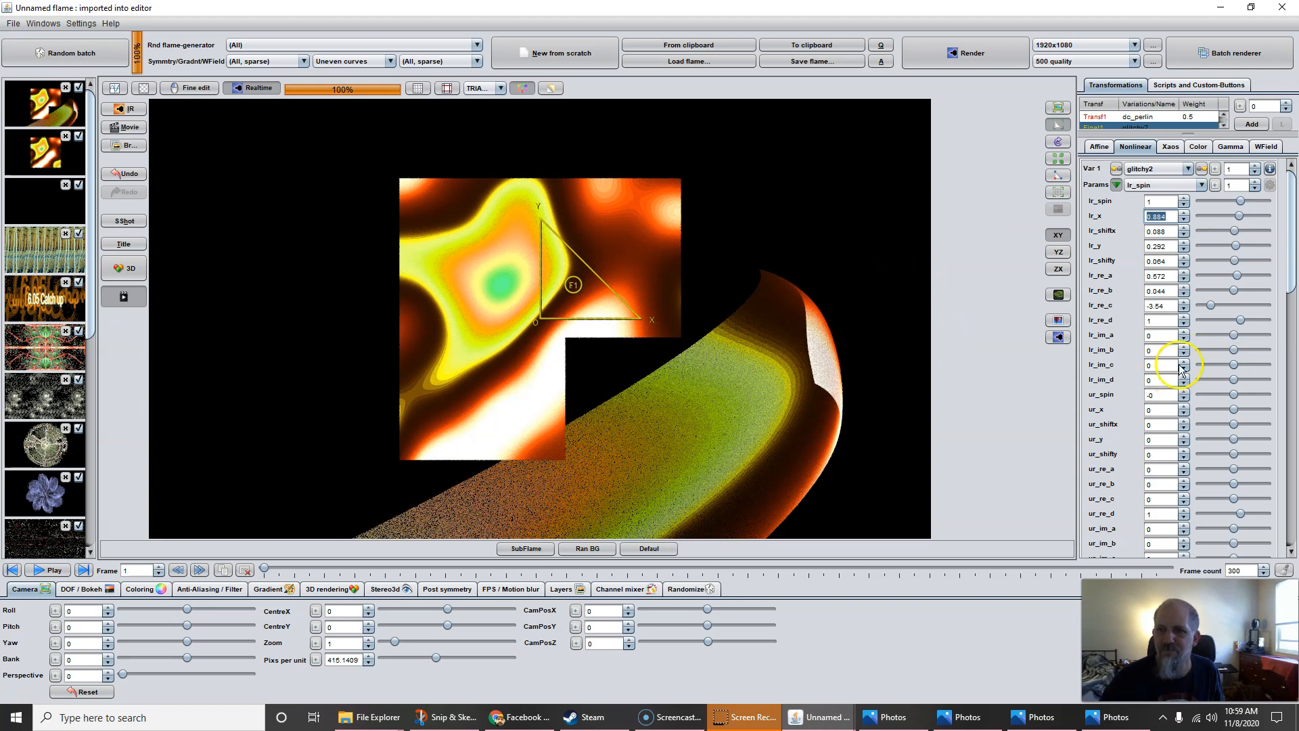
Set glitchy2's lr_re_a to 0, lr_re_b to 0.36 and lr_re_c to -4.488, bending the band orange
mouse_move(1155, 293)
mouse_down()
mouse_move(1208, 297)
mouse_move(1013, 297)
mouse_move(1233, 305)
mouse_move(1142, 284)
mouse_up()
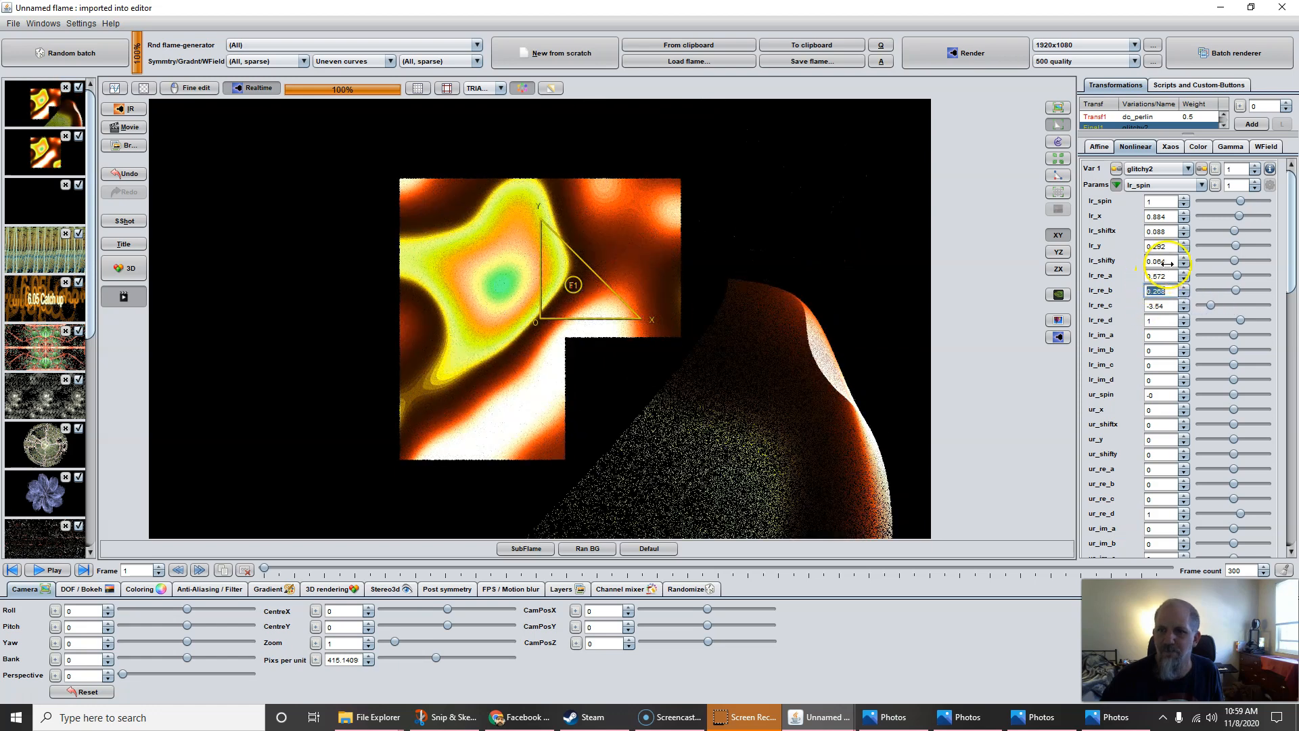
click(1161, 274)
text(0)
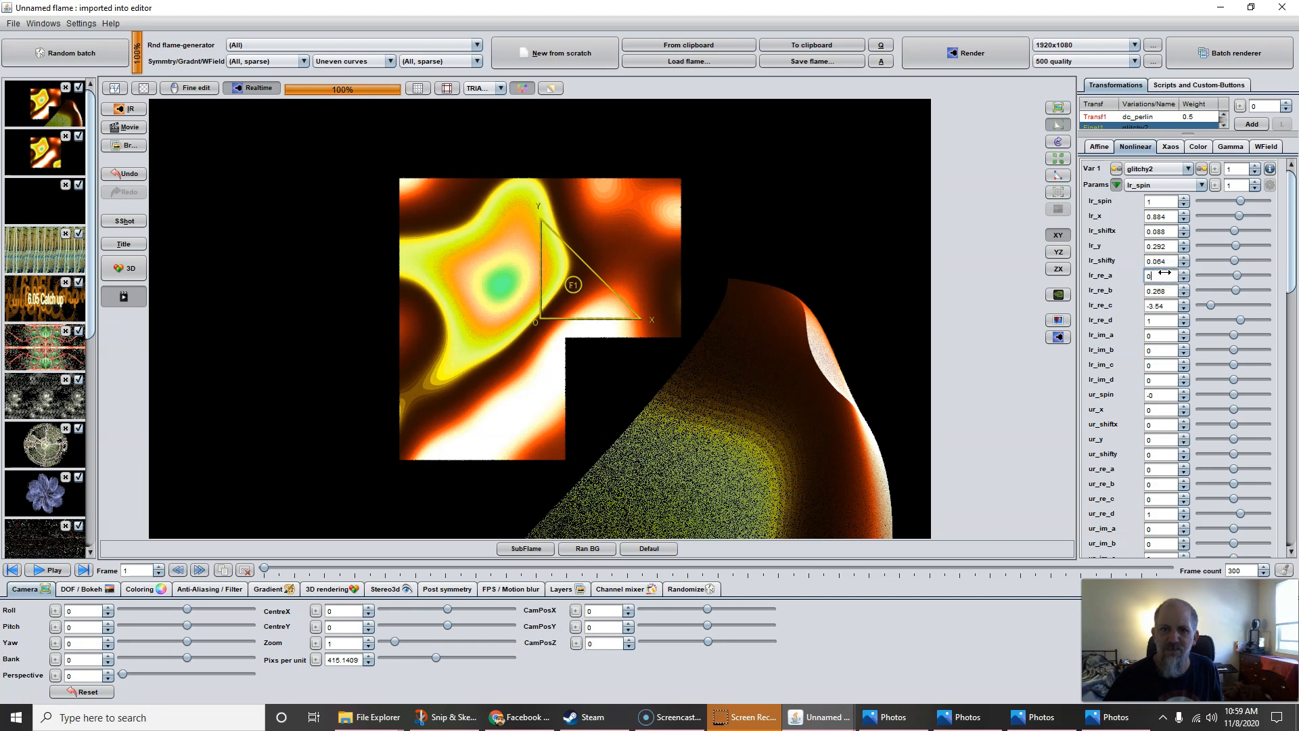
click(1162, 289)
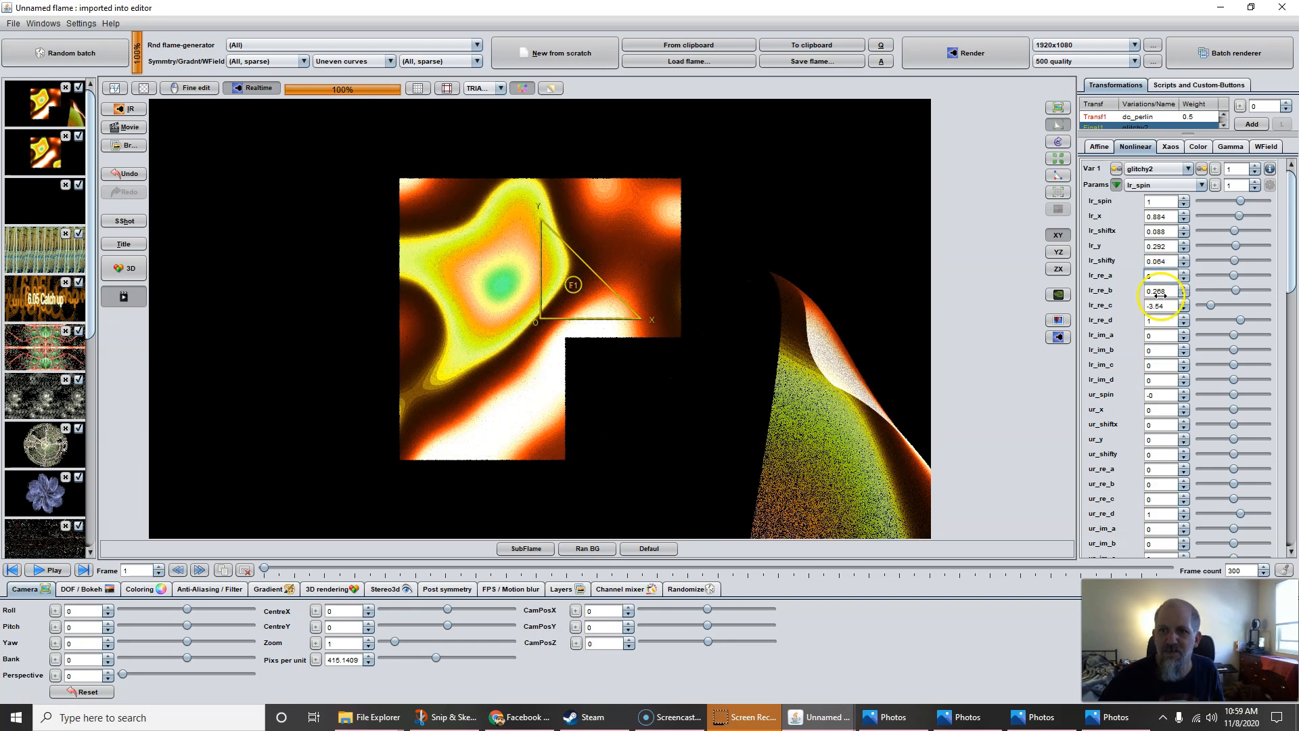
drag(1163, 289, 1189, 395)
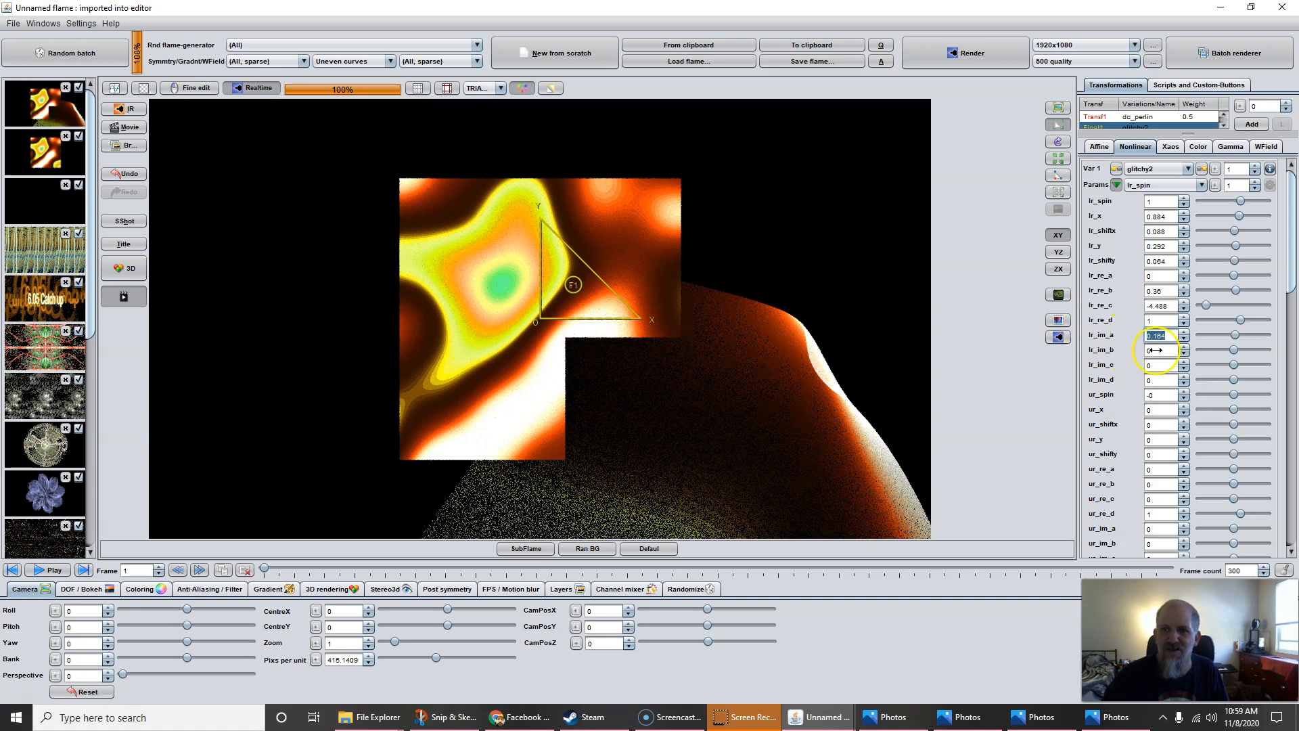
Rotate triangle F1 counter-clockwise, shift it up-left, then start a new empty flame
drag(550, 326, 902, 322)
click(1136, 310)
mouse_move(1136, 308)
mouse_down()
mouse_move(1263, 292)
mouse_move(1139, 301)
mouse_up()
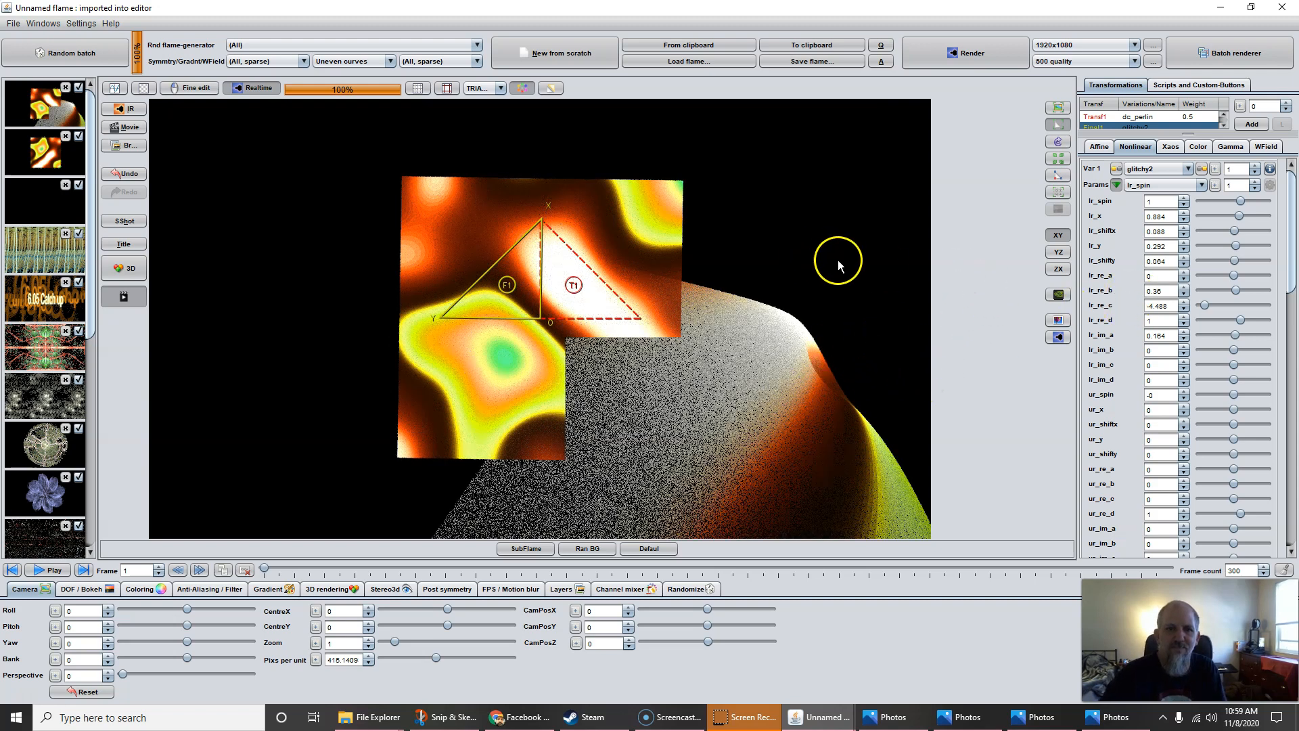
drag(544, 359, 568, 335)
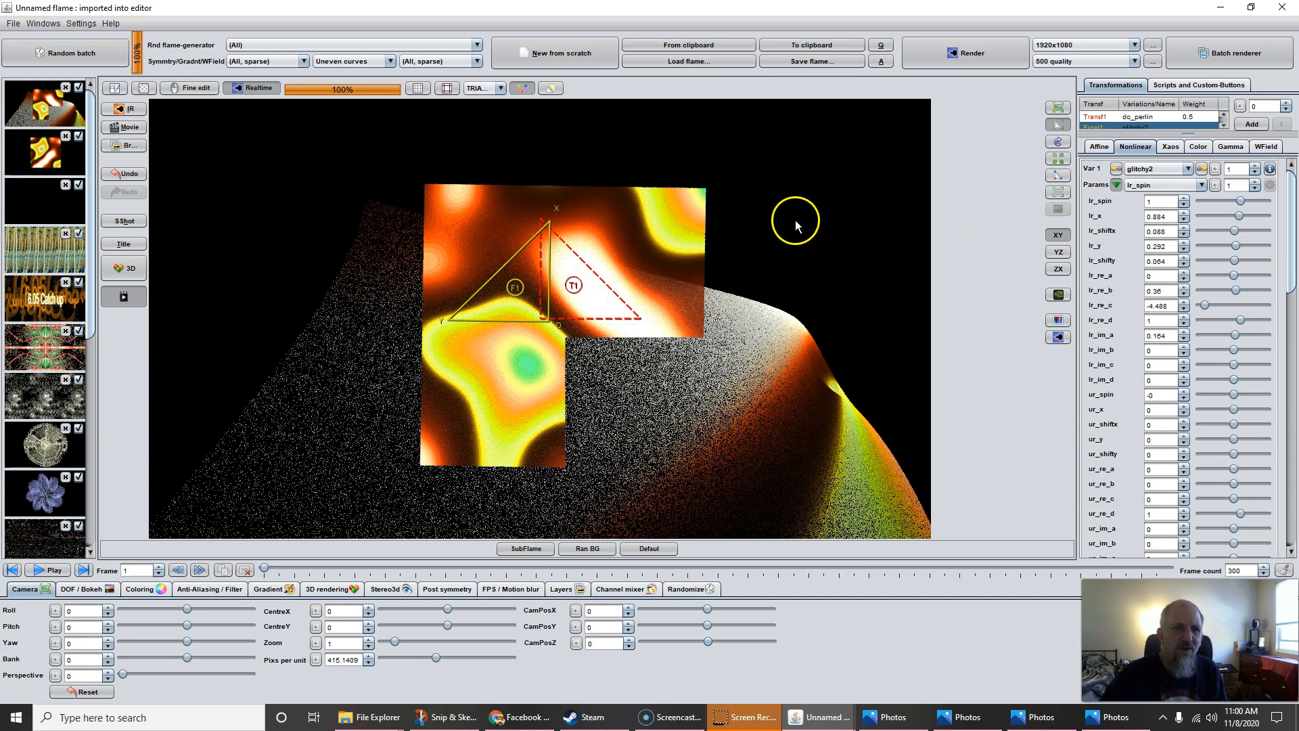
click(548, 55)
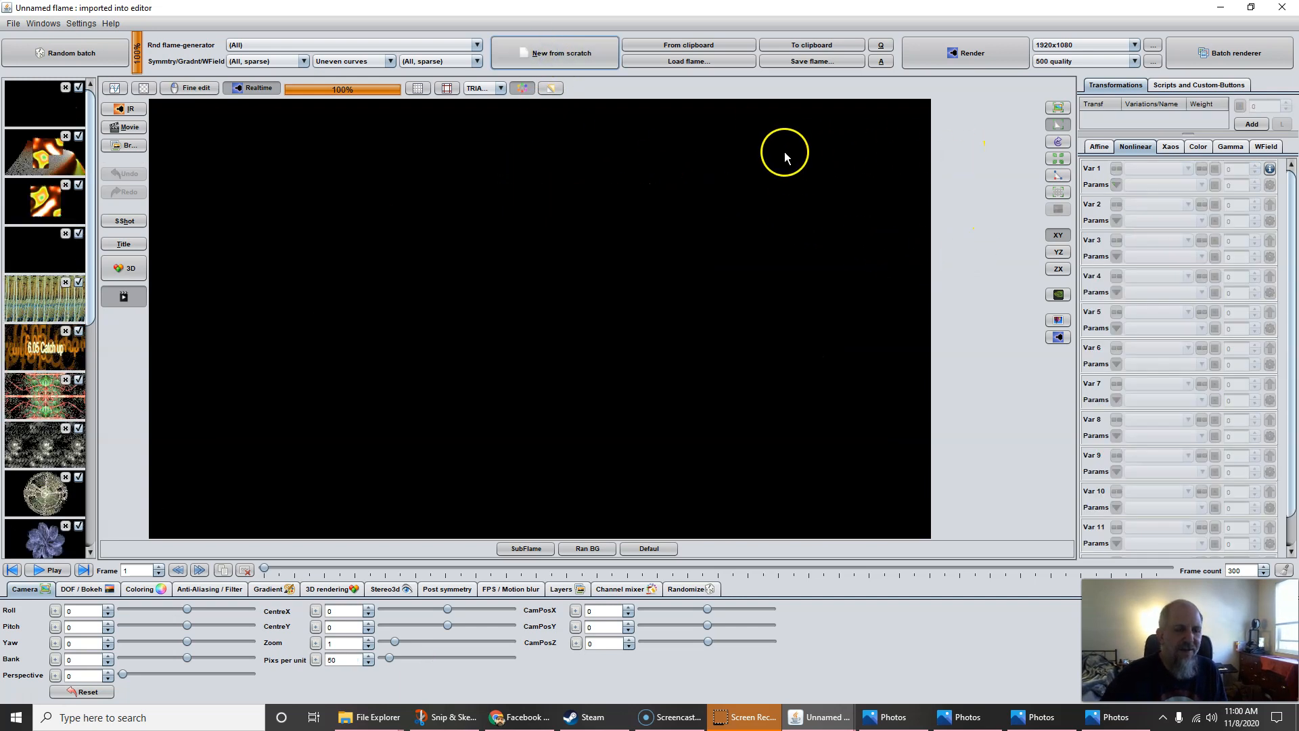
Add a first transform with julian as Var 1 at power 9999
drag(1218, 133, 1219, 163)
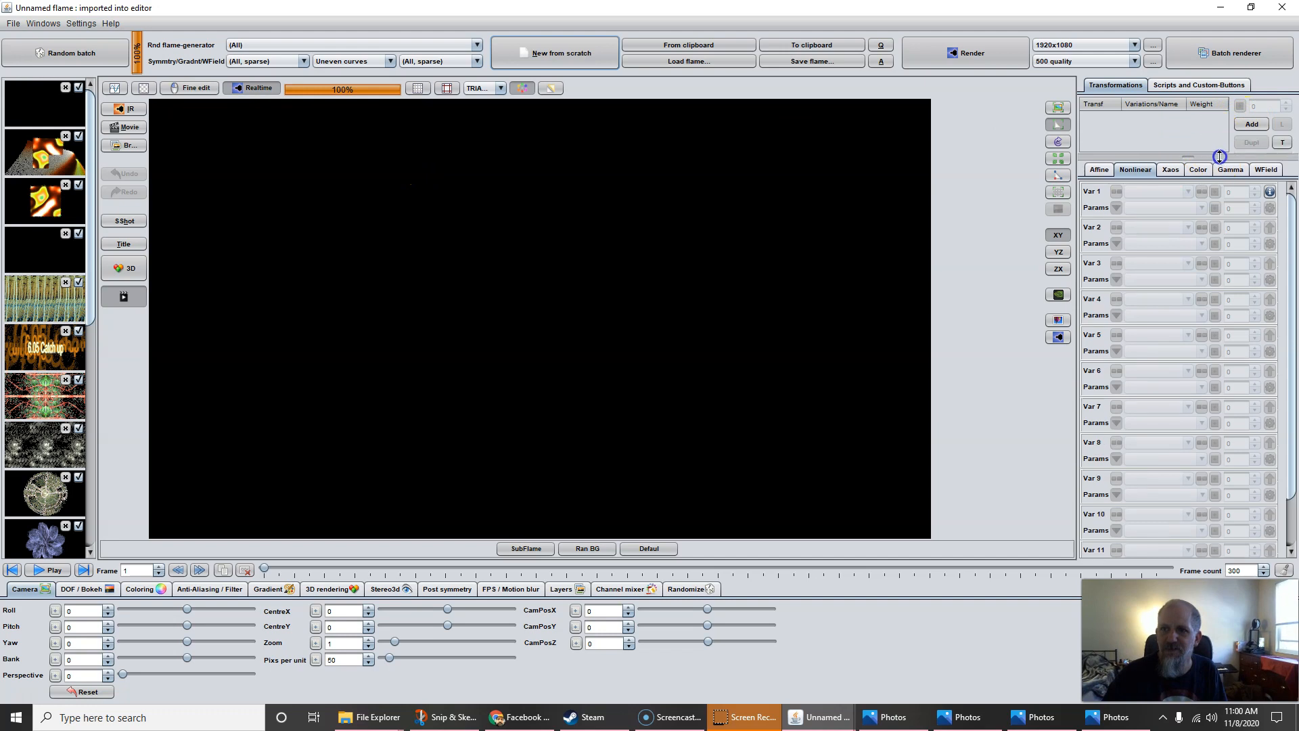
click(1251, 124)
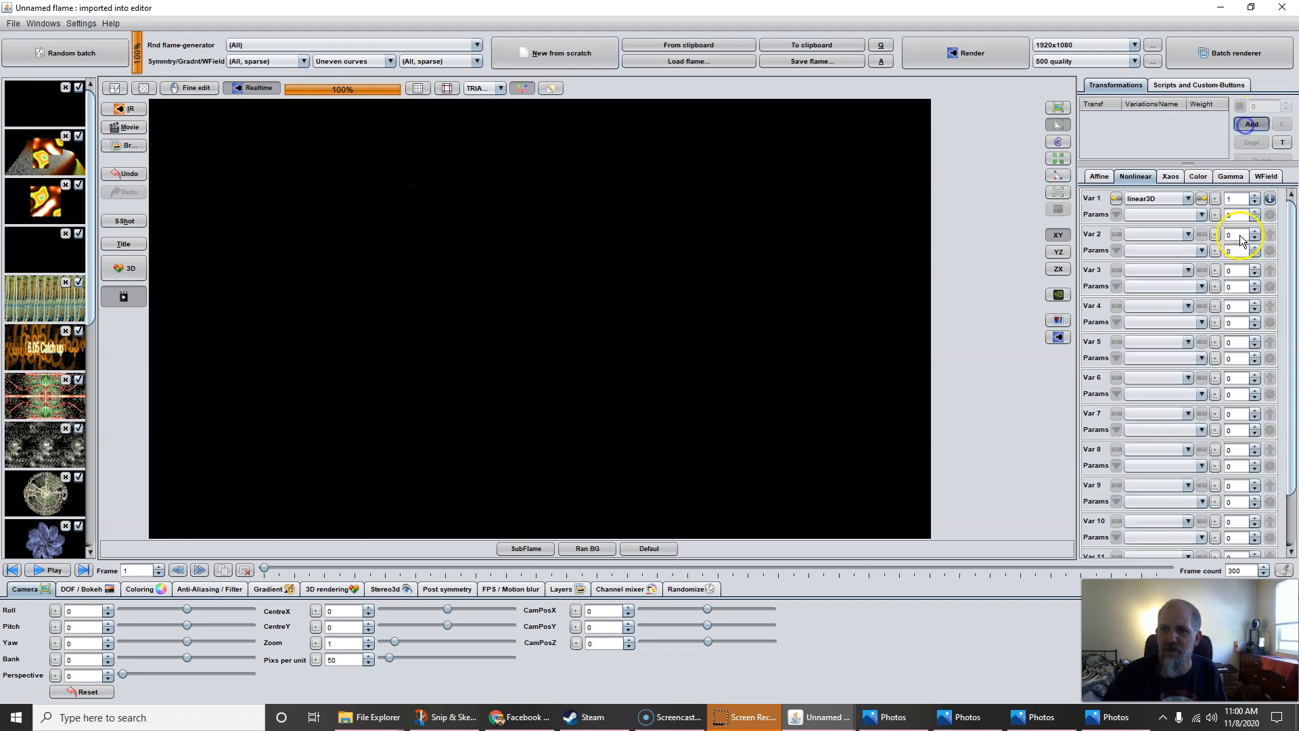
click(1156, 198)
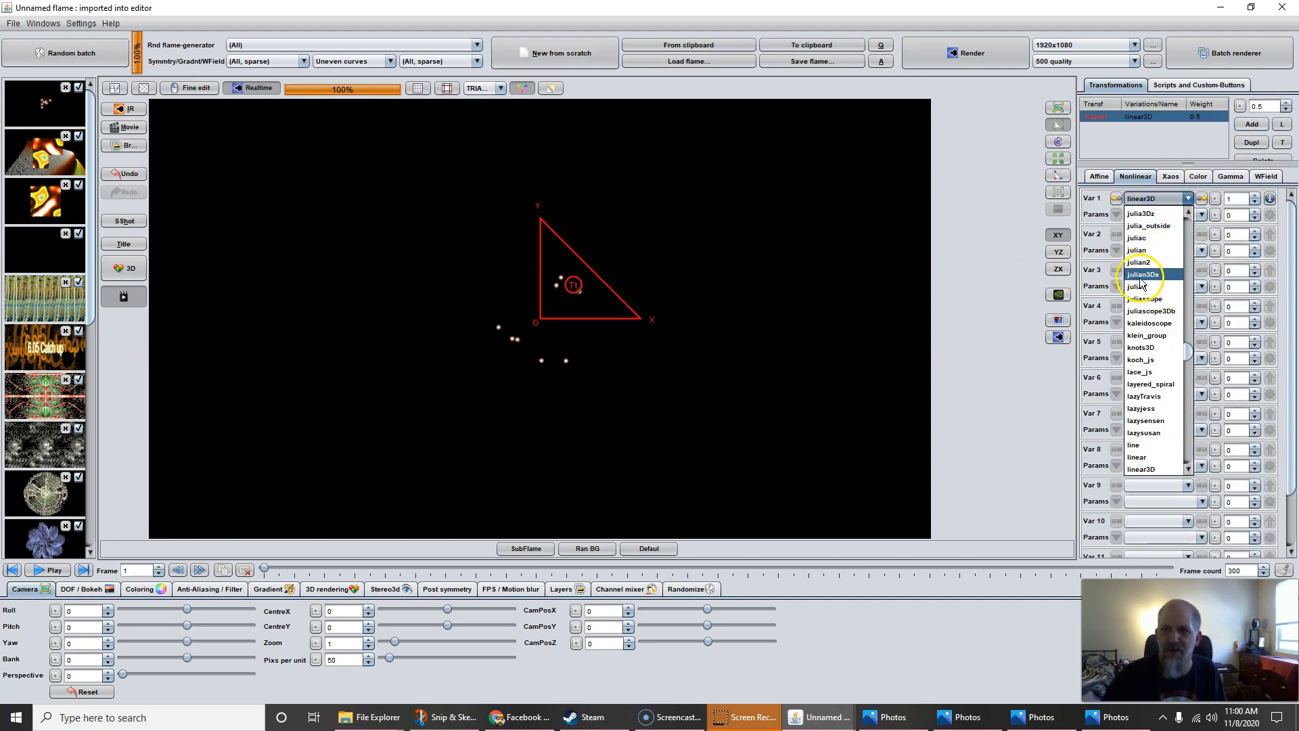
click(1143, 252)
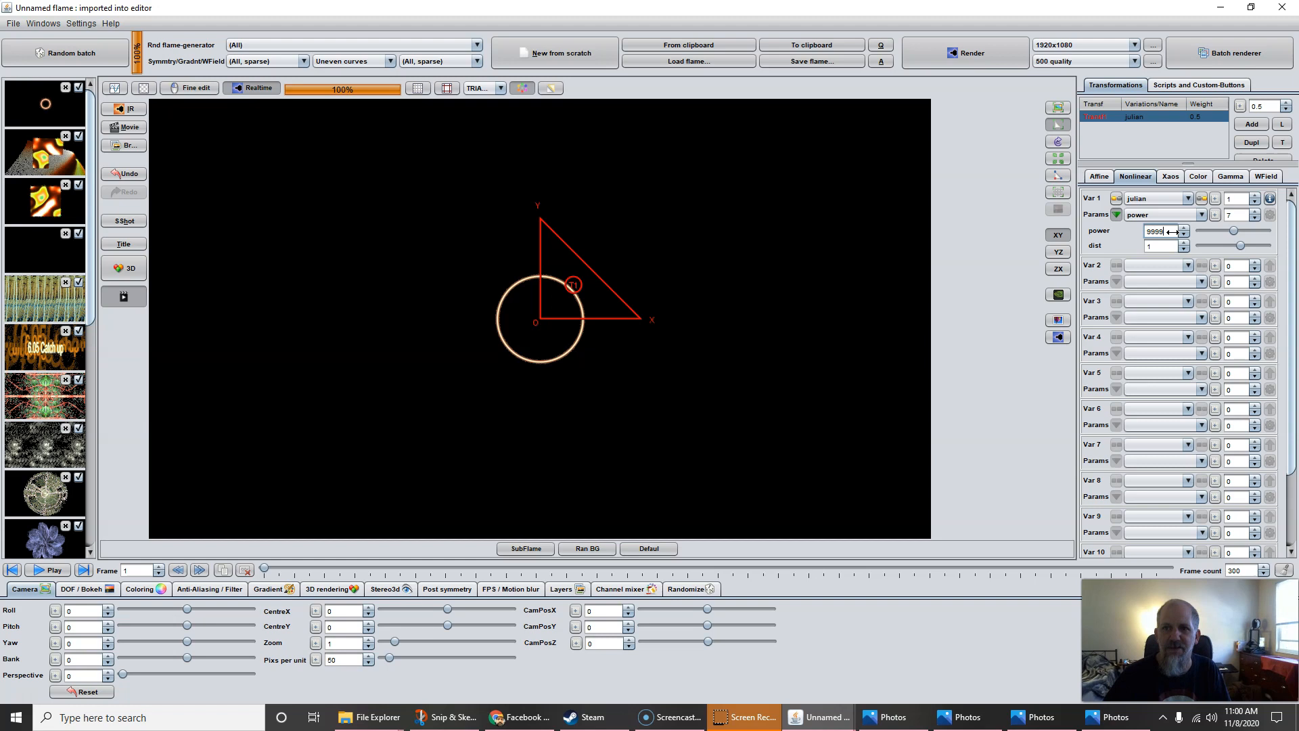
key(Return)
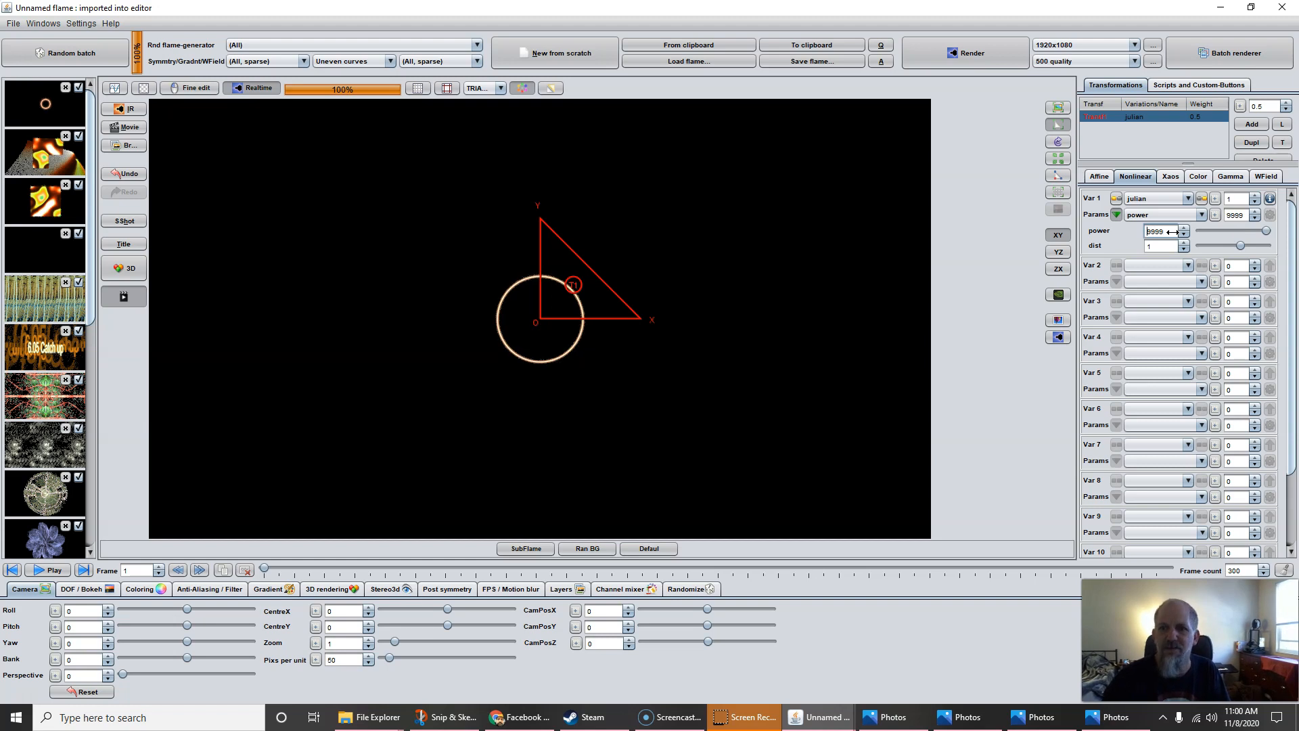
Set Var 2 to prepost_circlize with amount 1, squaring the circle outline
click(1142, 266)
scroll(1154, 465, down, 1)
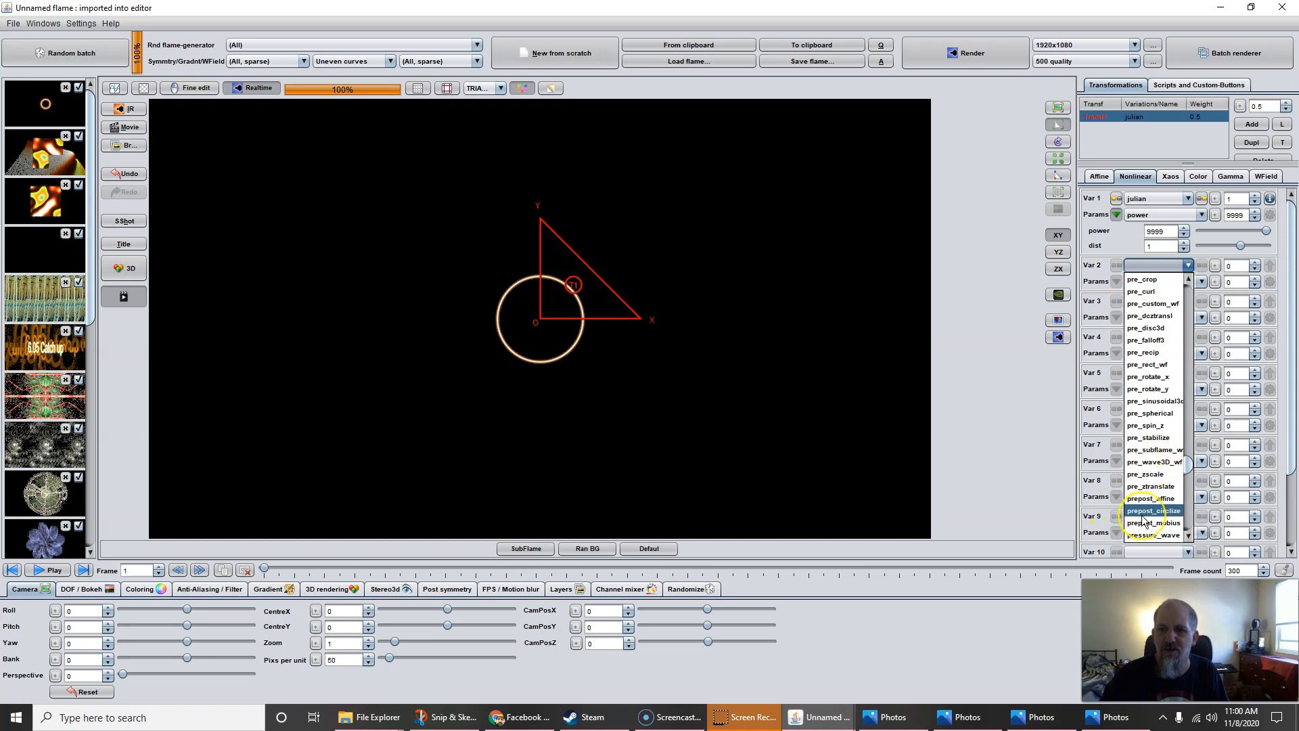
click(1142, 512)
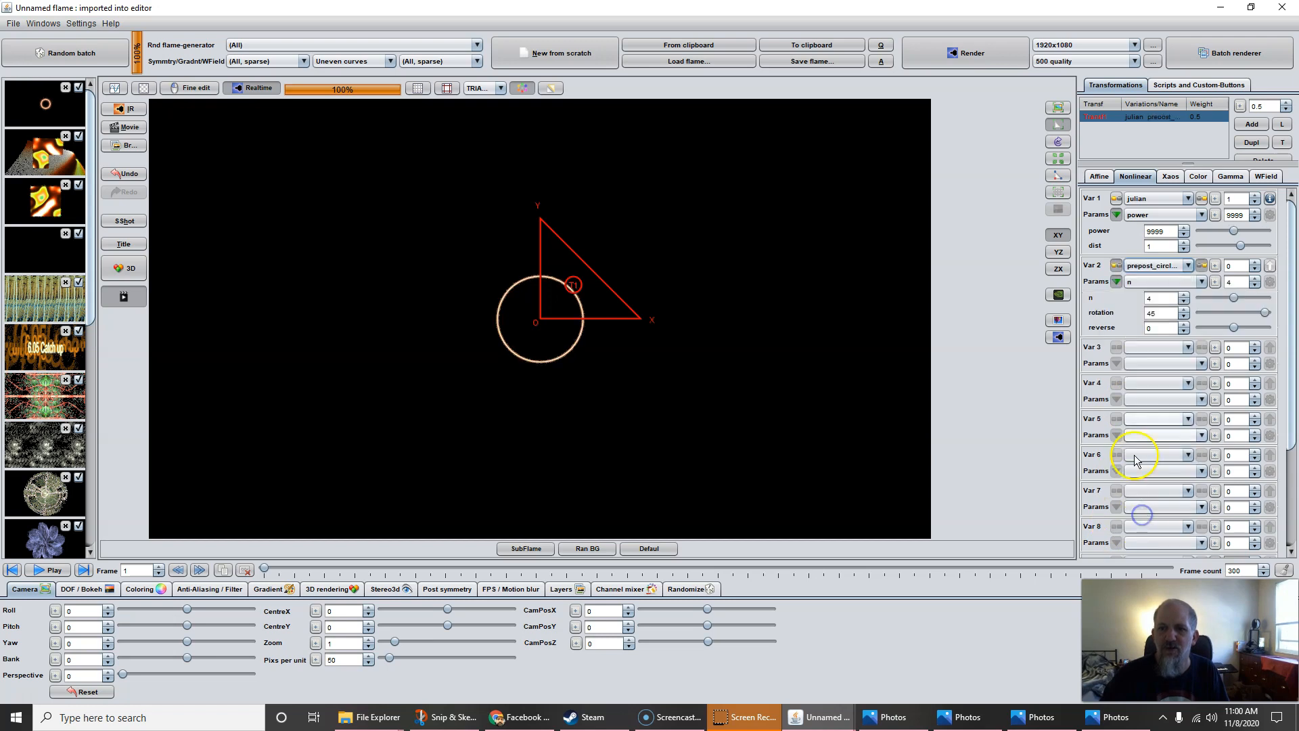
text(1)
key(Return)
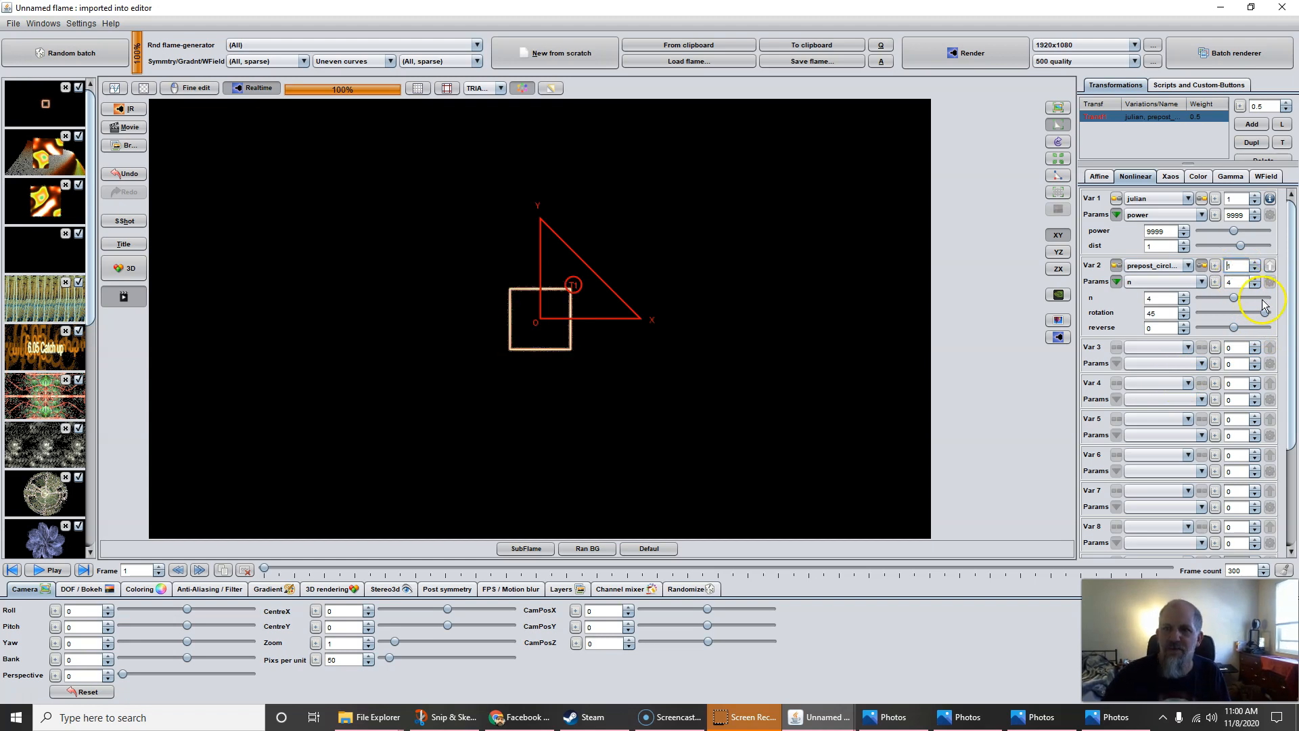
Add Transf2 and make glitchy2 its Var 1 variation
click(1250, 124)
click(1154, 198)
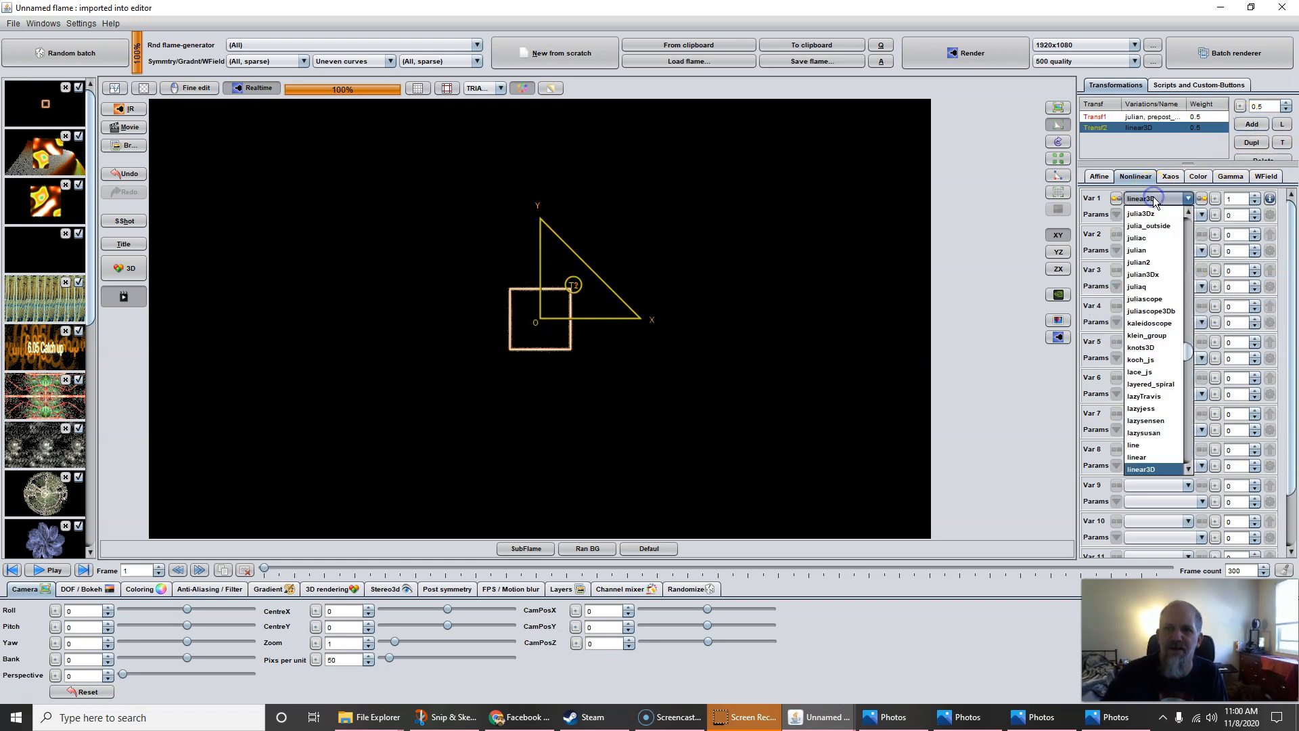
scroll(1148, 298, up, 20)
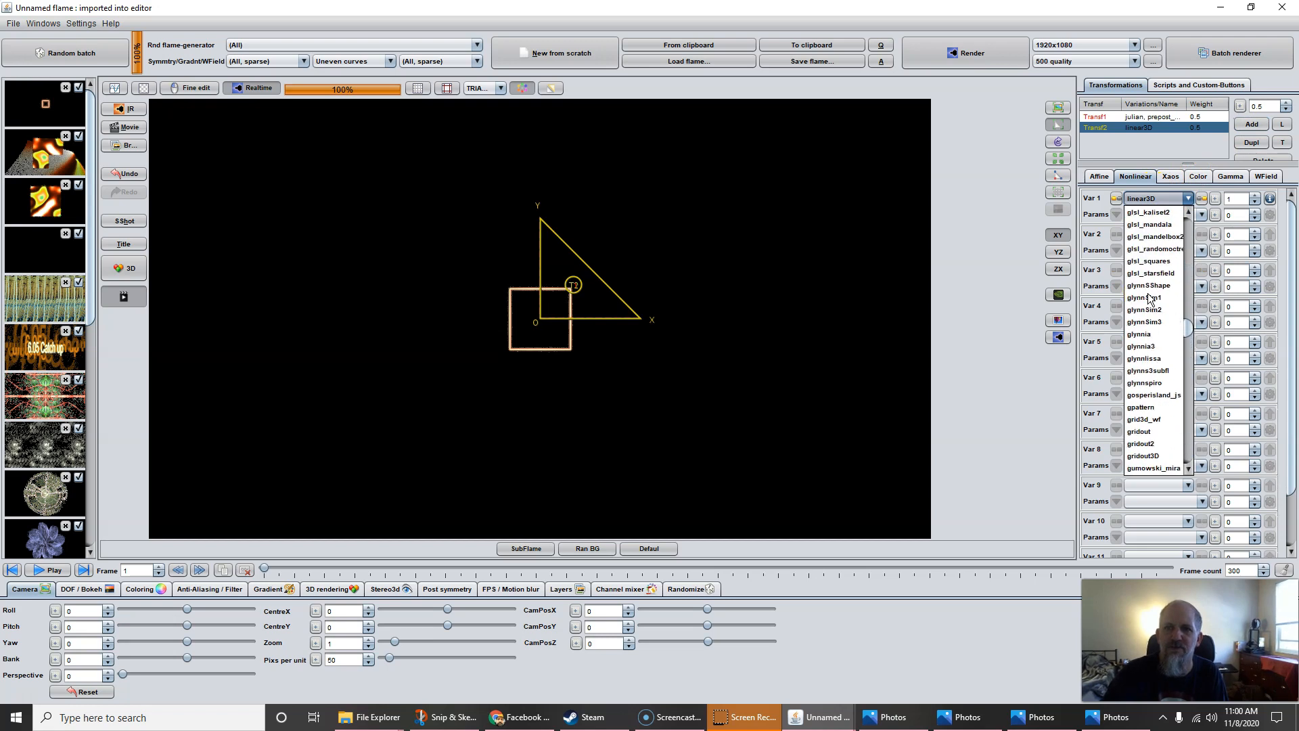
scroll(1148, 298, up, 6)
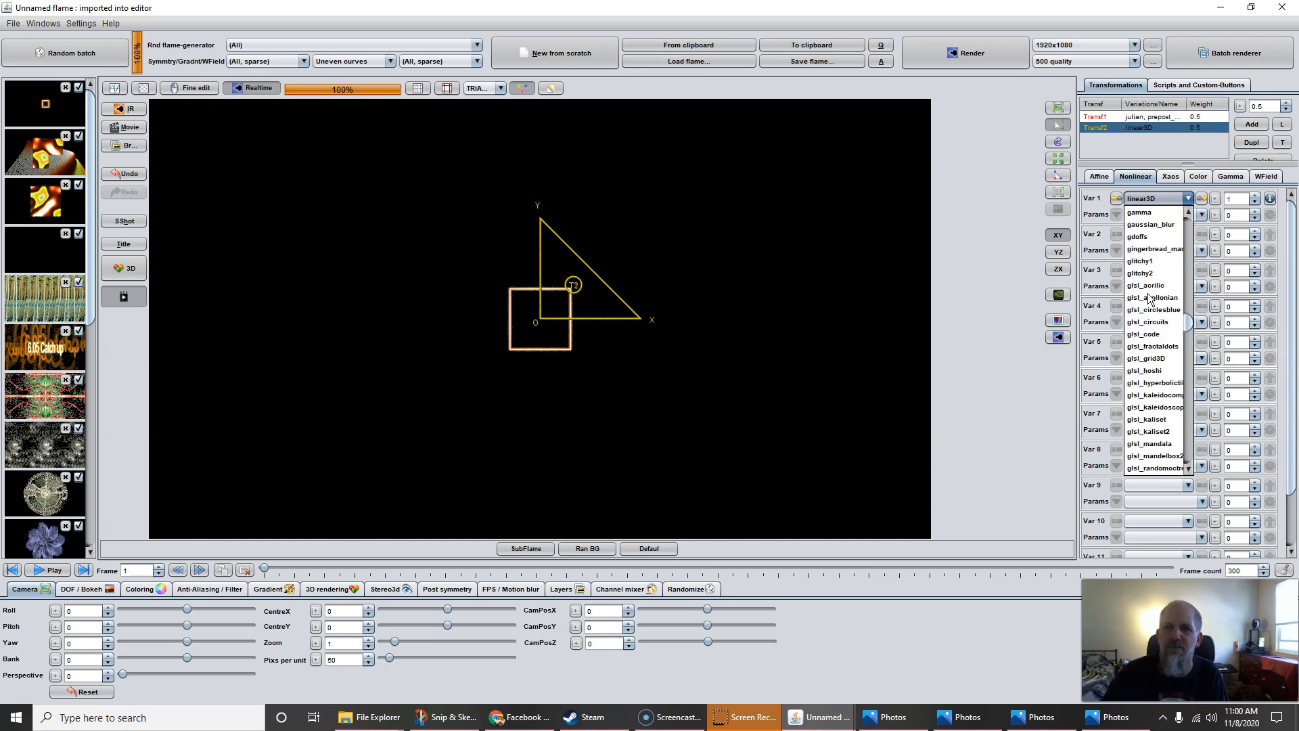
click(1148, 272)
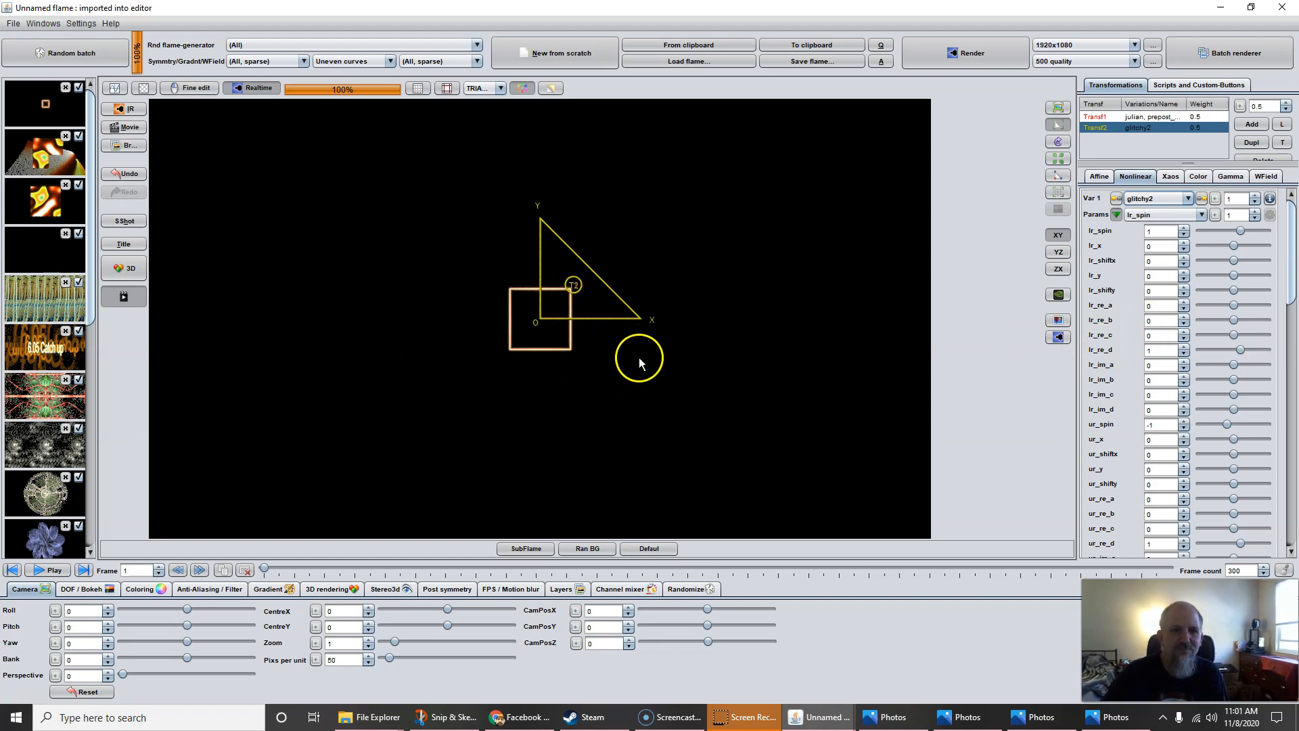
Reopen the earlier dc_perlin flame with the glitchy2 final transform
click(34, 154)
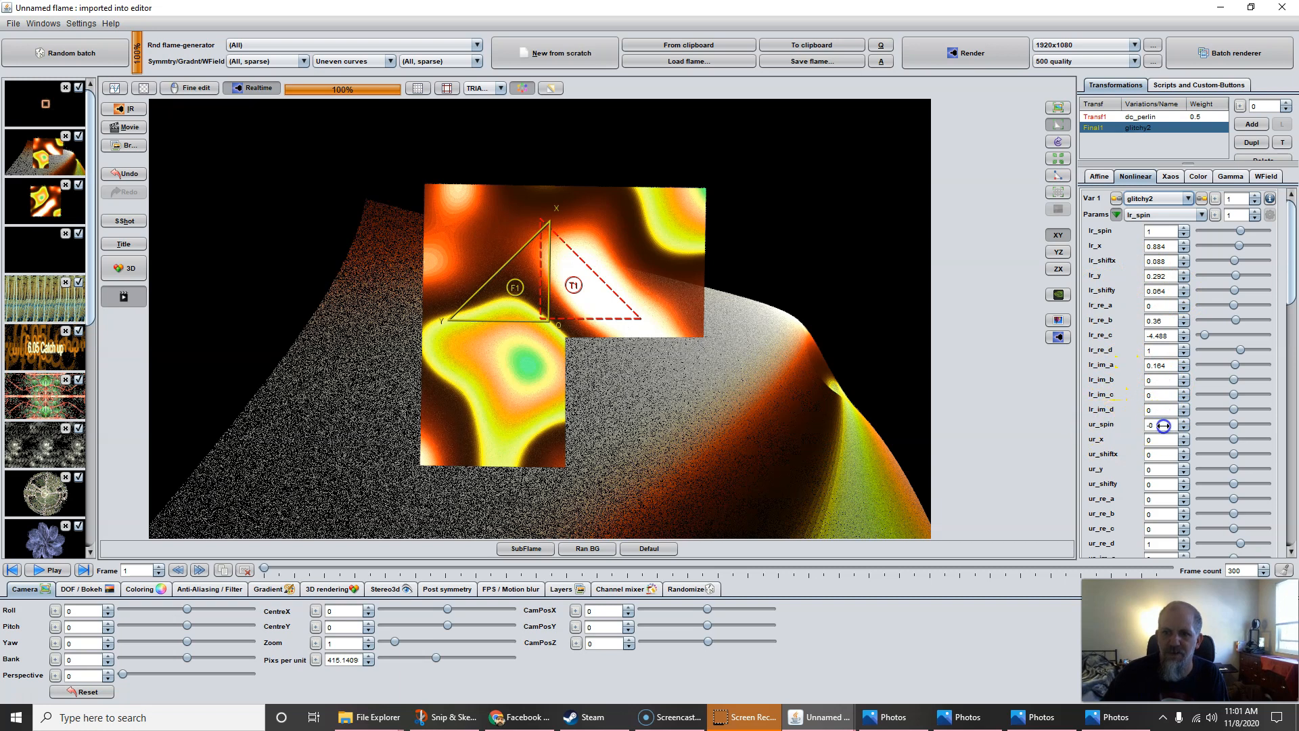
click(1154, 198)
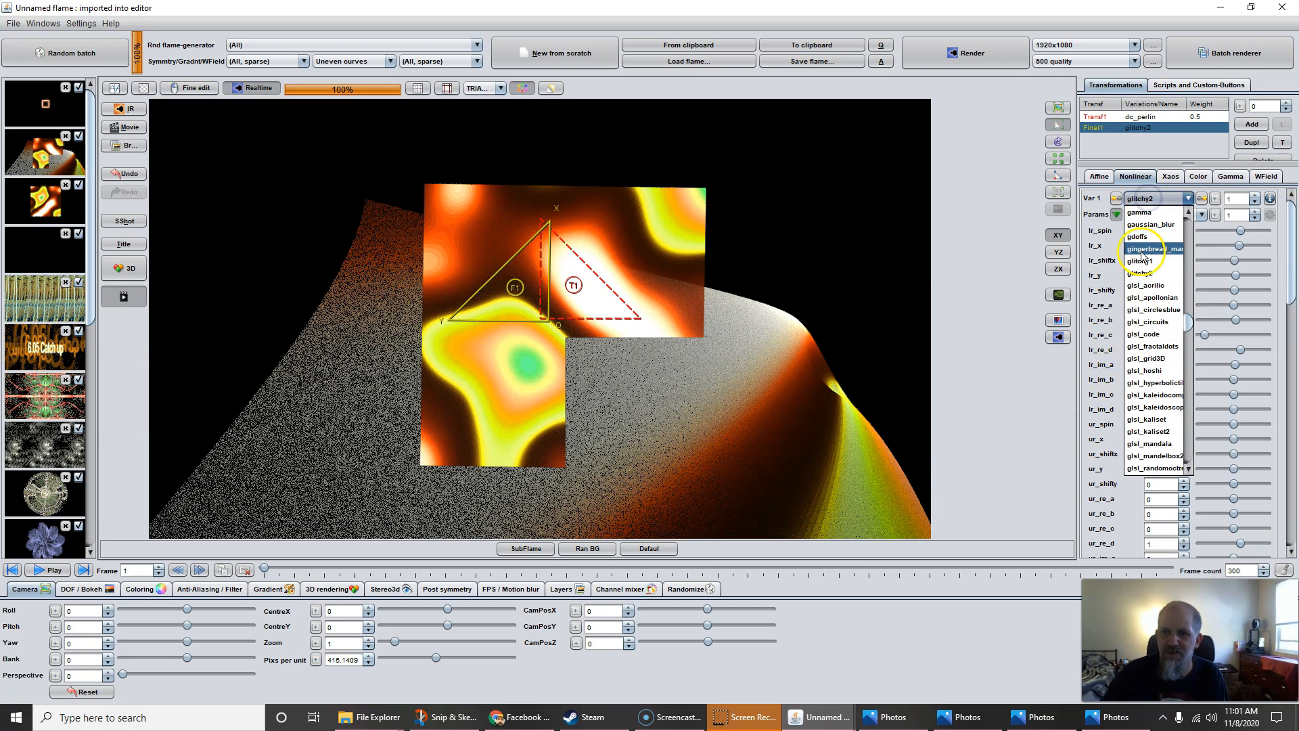
click(969, 302)
Zero the final transform's glitchy2 lr_re_c and lr_re_b values
double_click(1165, 245)
double_click(1158, 364)
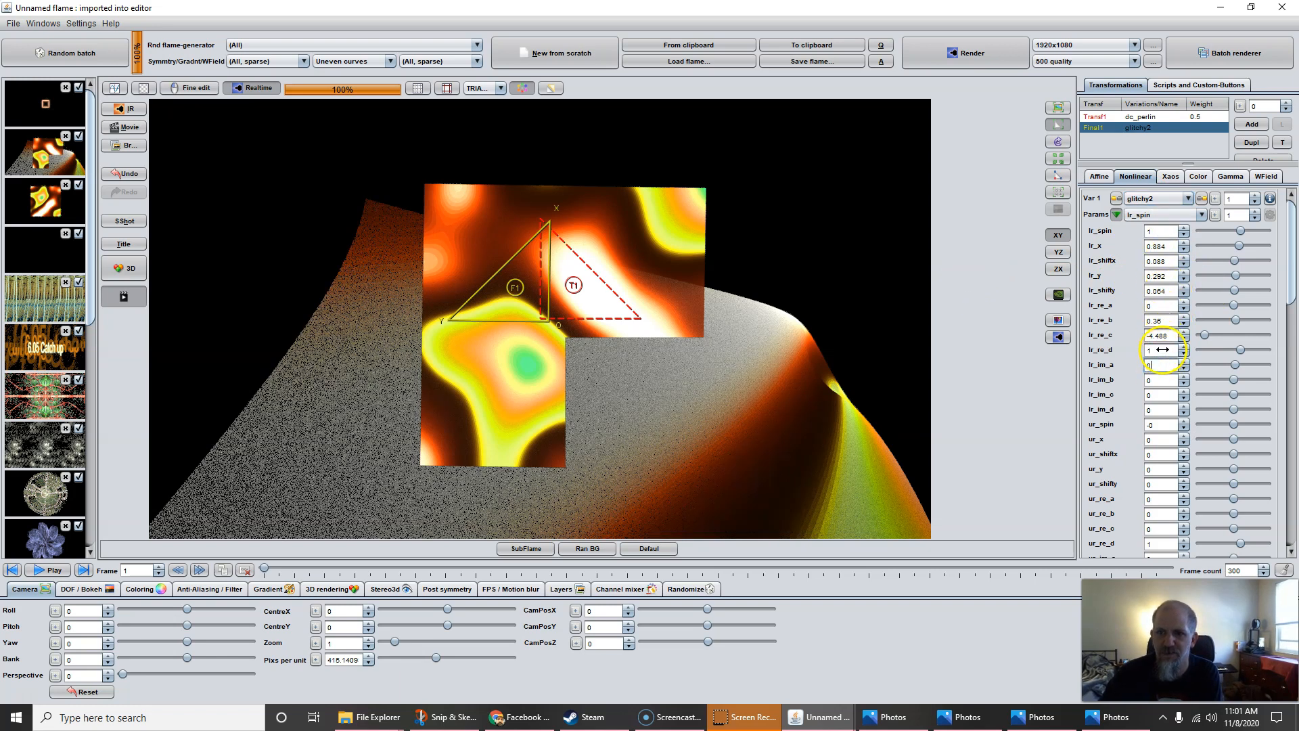
double_click(1161, 339)
text(0)
double_click(1161, 320)
text(0)
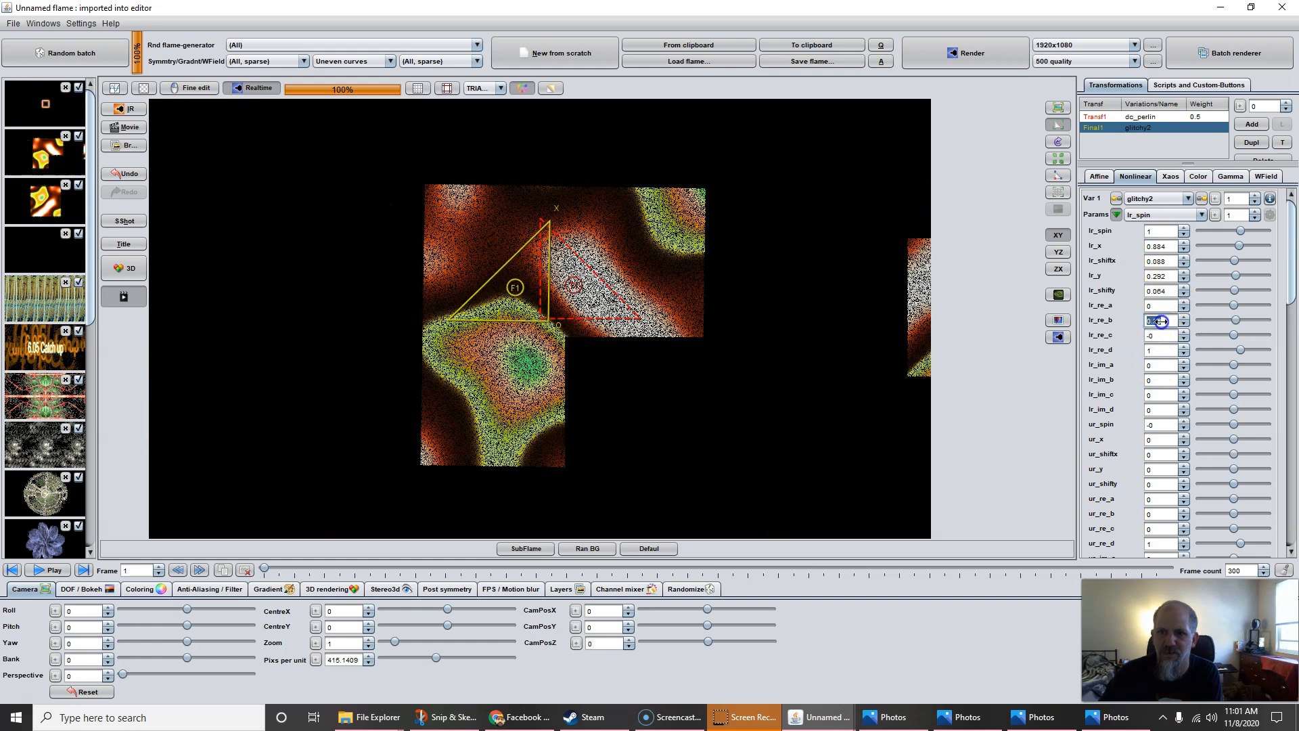
click(1163, 293)
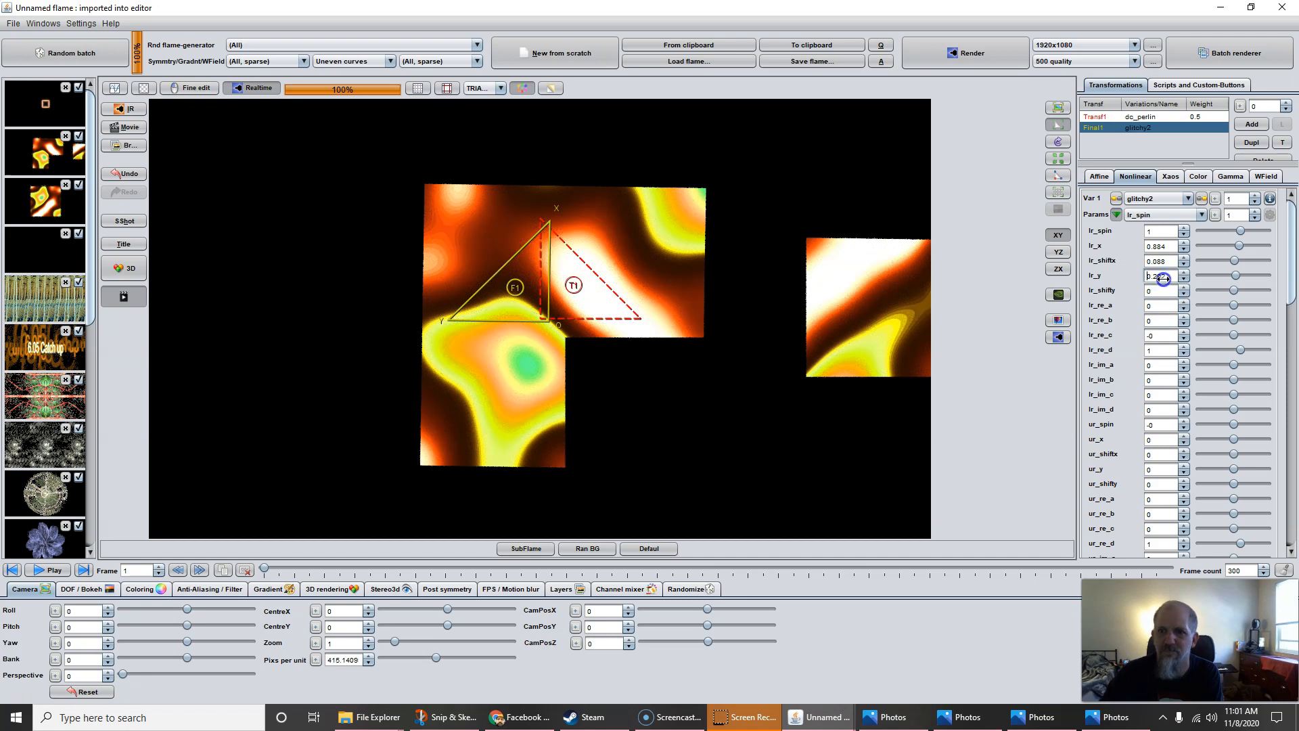
Set glitchy2's lr_y and lr_shiftx to 0 and lr_x to 0.068
double_click(1161, 278)
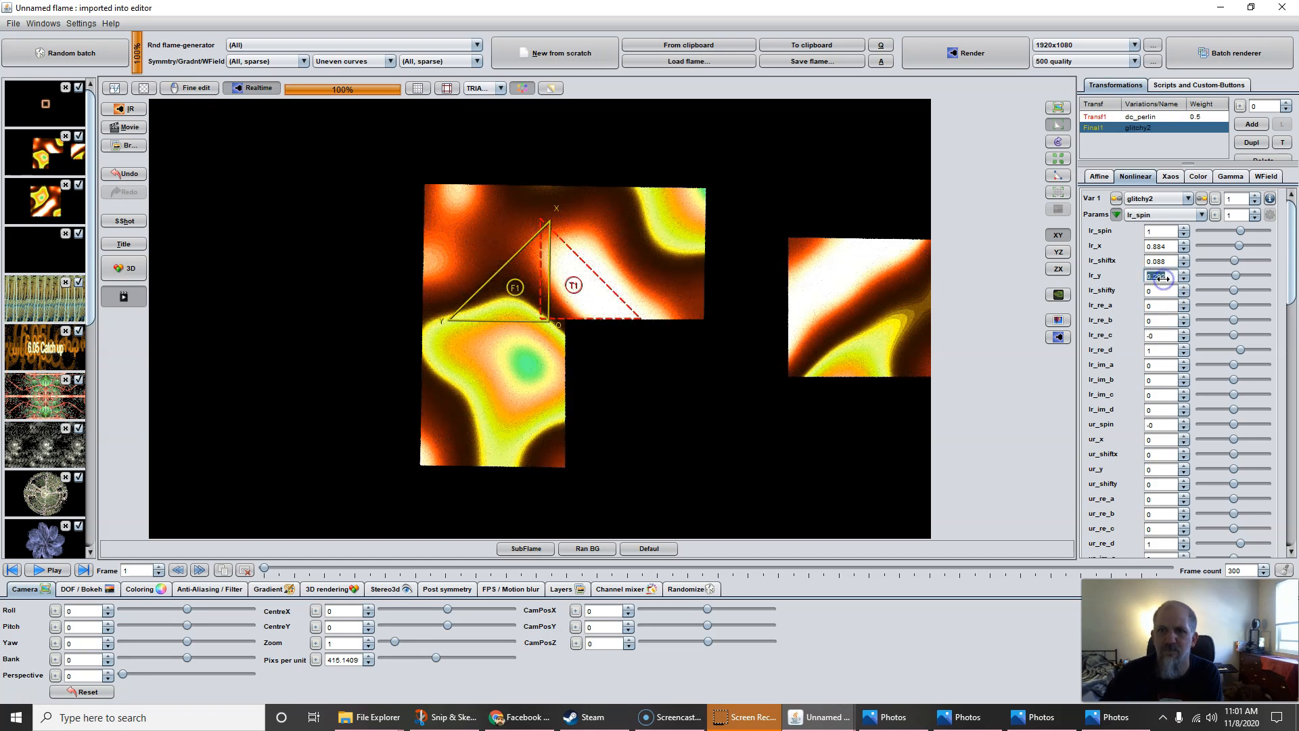
text(0)
click(1162, 263)
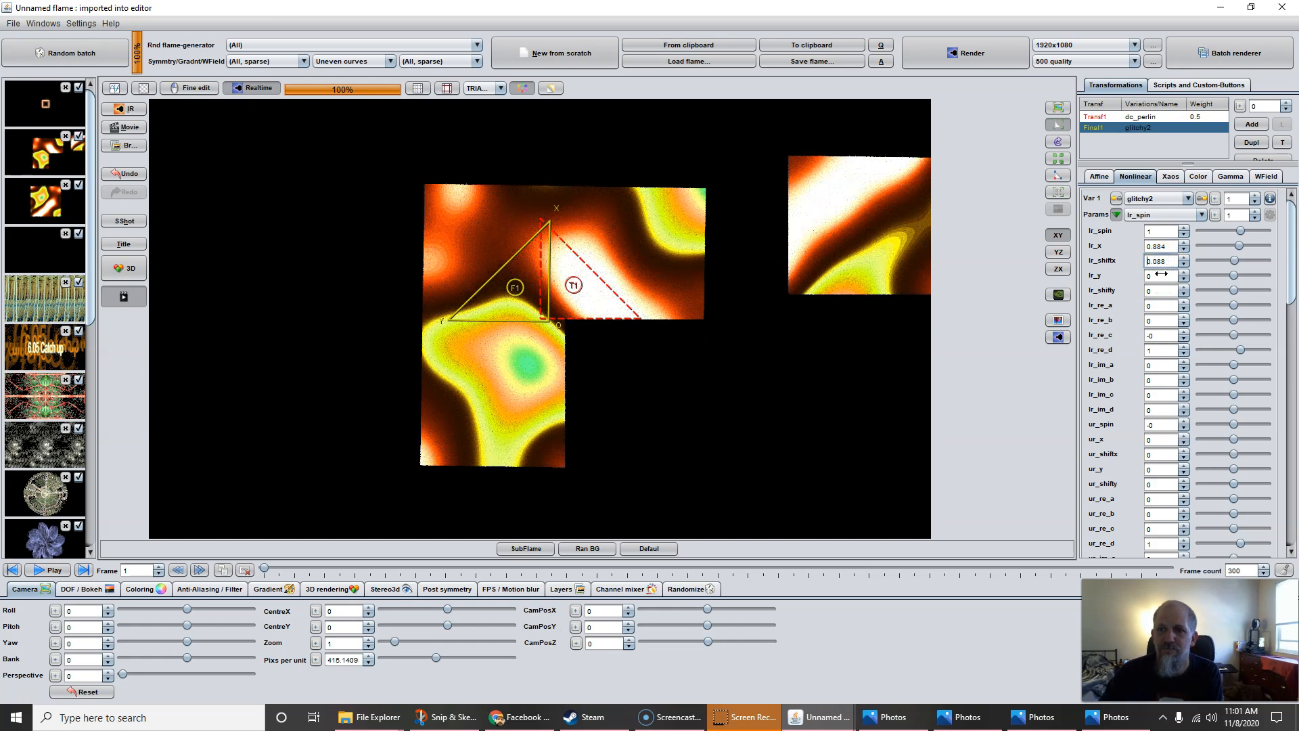
key(Return)
double_click(1161, 247)
text(0.068)
key(Return)
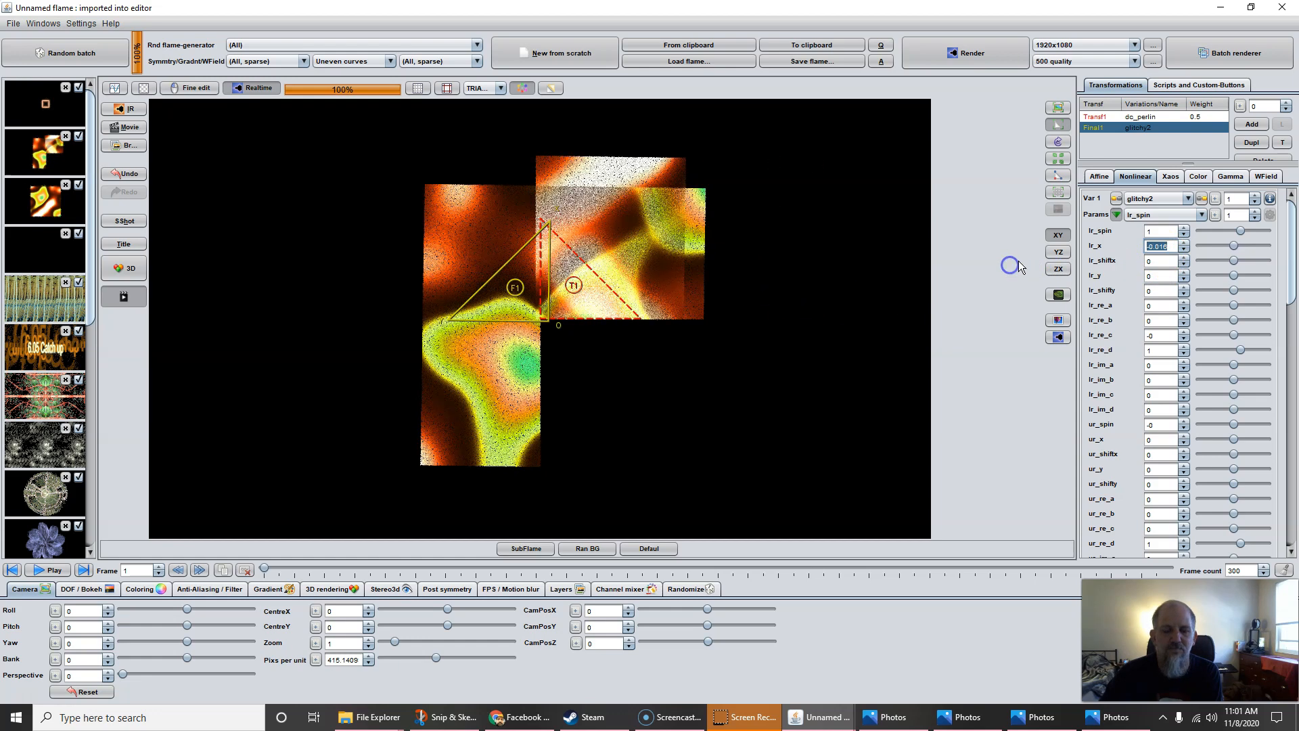
Reset the final transform's affine values
click(1161, 281)
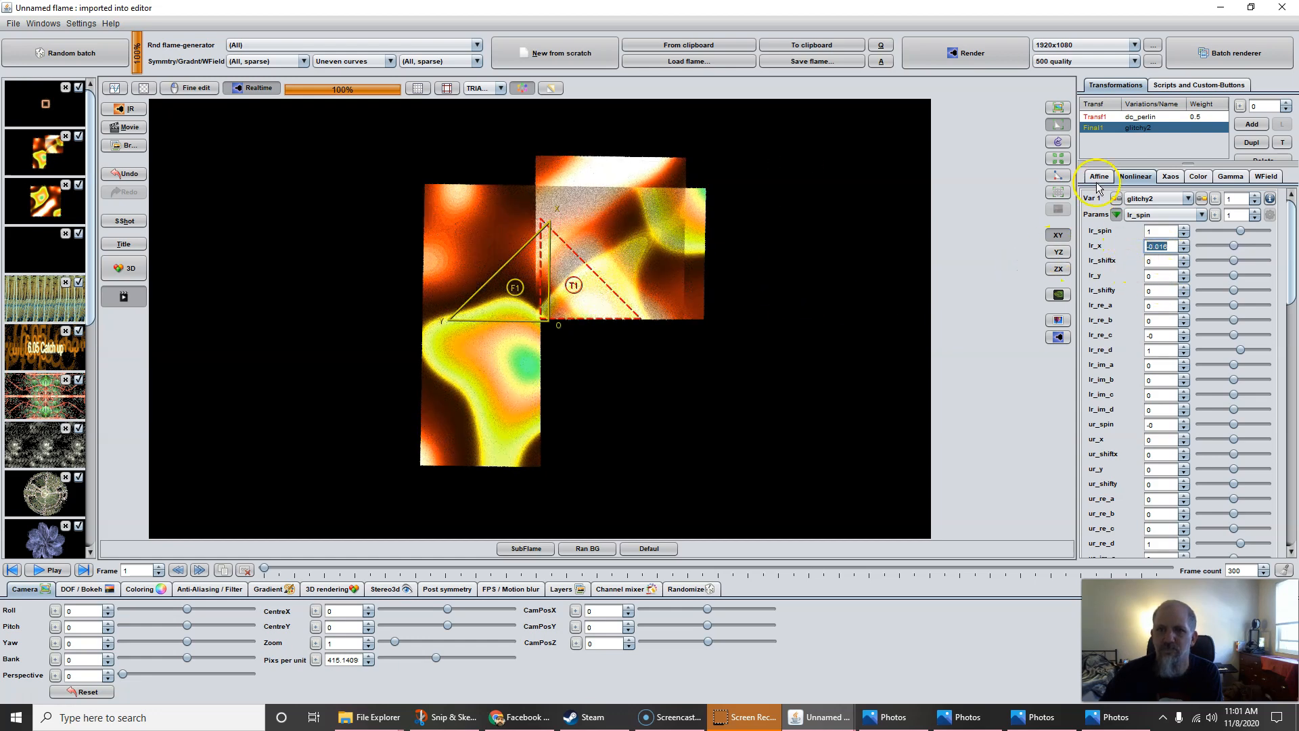
click(1098, 179)
click(1183, 302)
click(1135, 176)
Nudge glitchy2's lr_x to 0.032 and set lr_y to 0.5
click(1158, 247)
drag(1158, 248, 1247, 274)
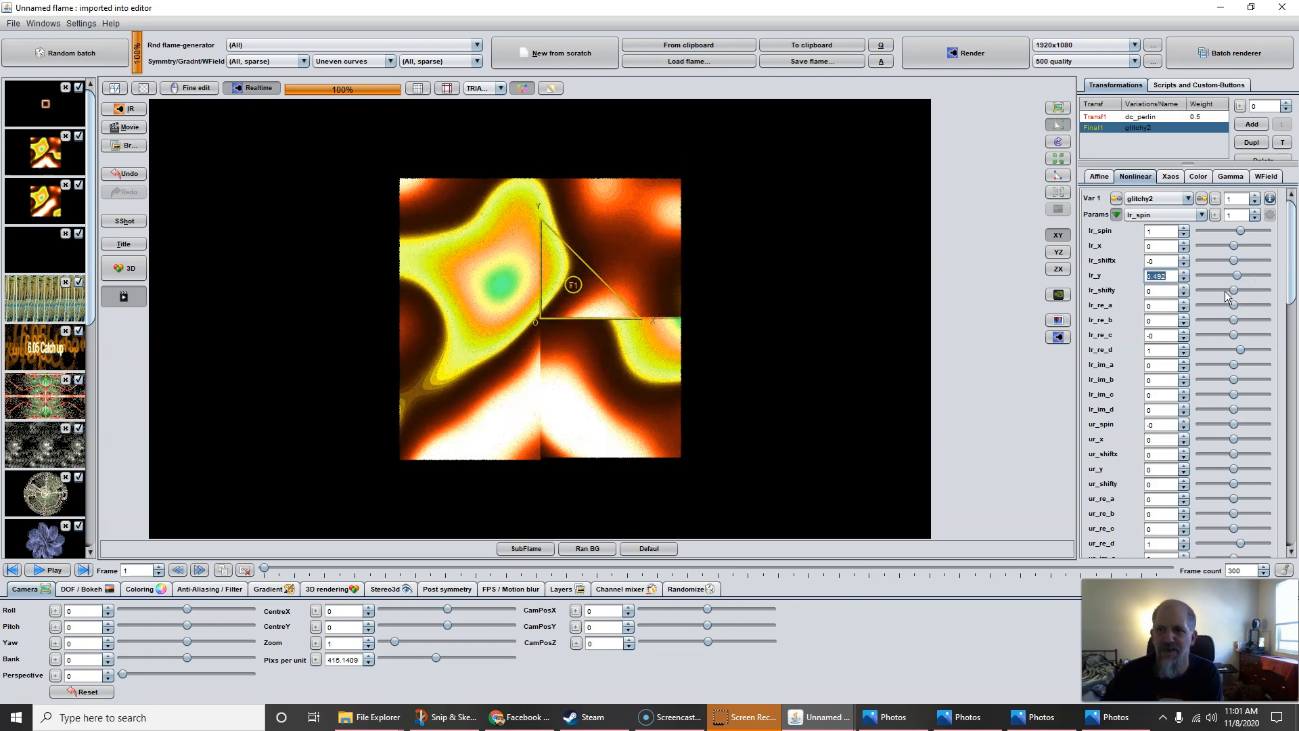
text(0.5)
key(Return)
click(1218, 257)
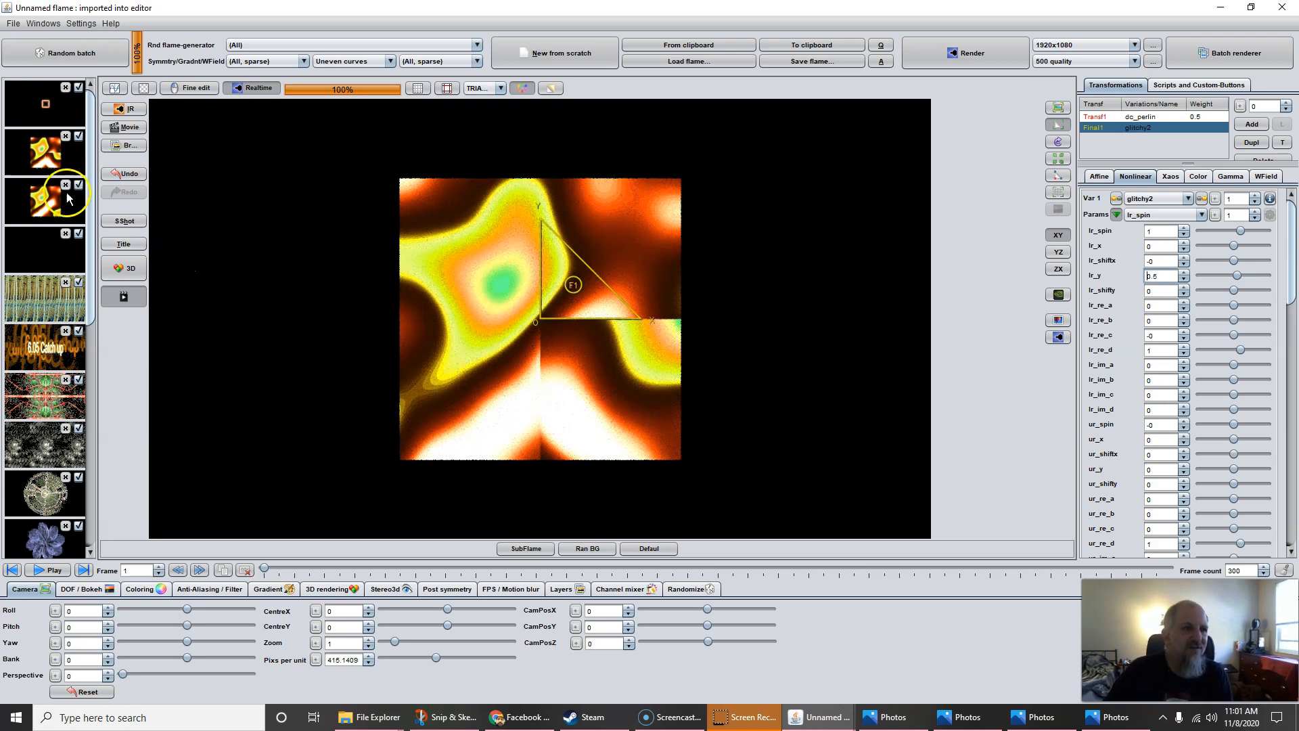
Load the julian/prepost_circlize flame from the first batch thumbnail into the editor
click(501, 296)
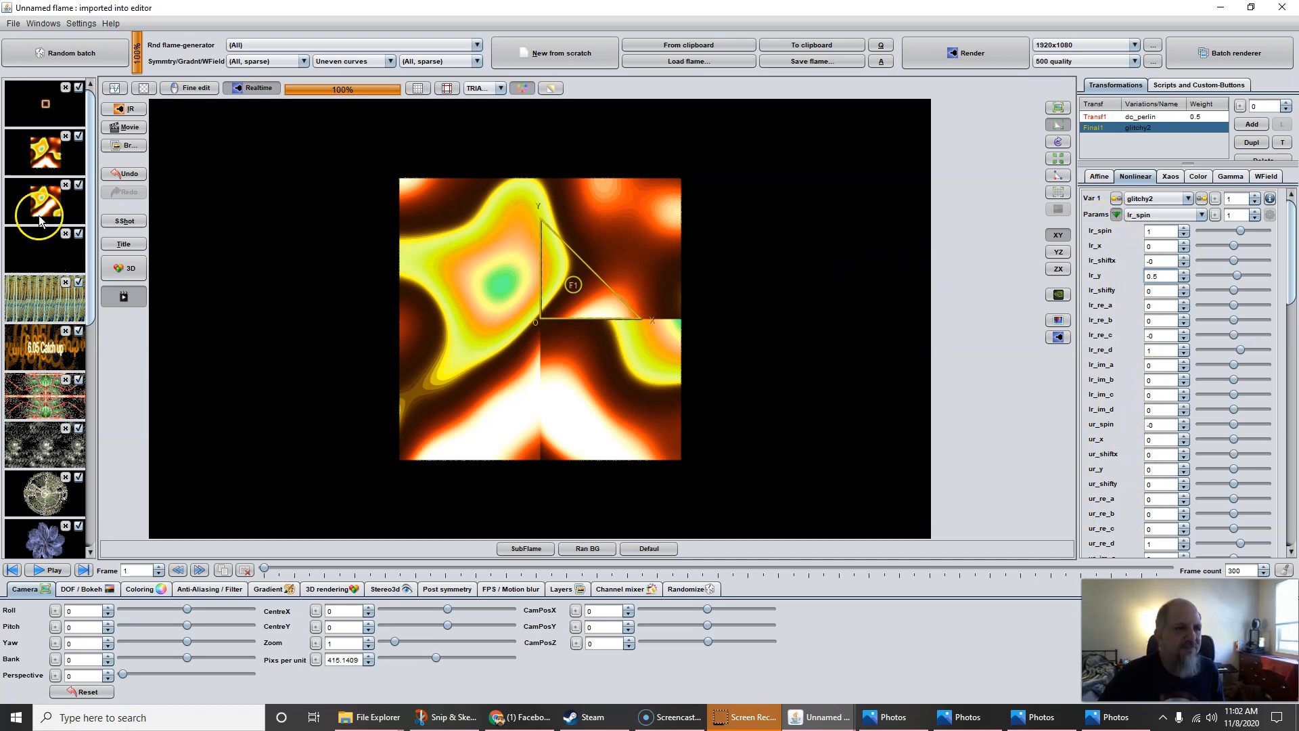
click(43, 101)
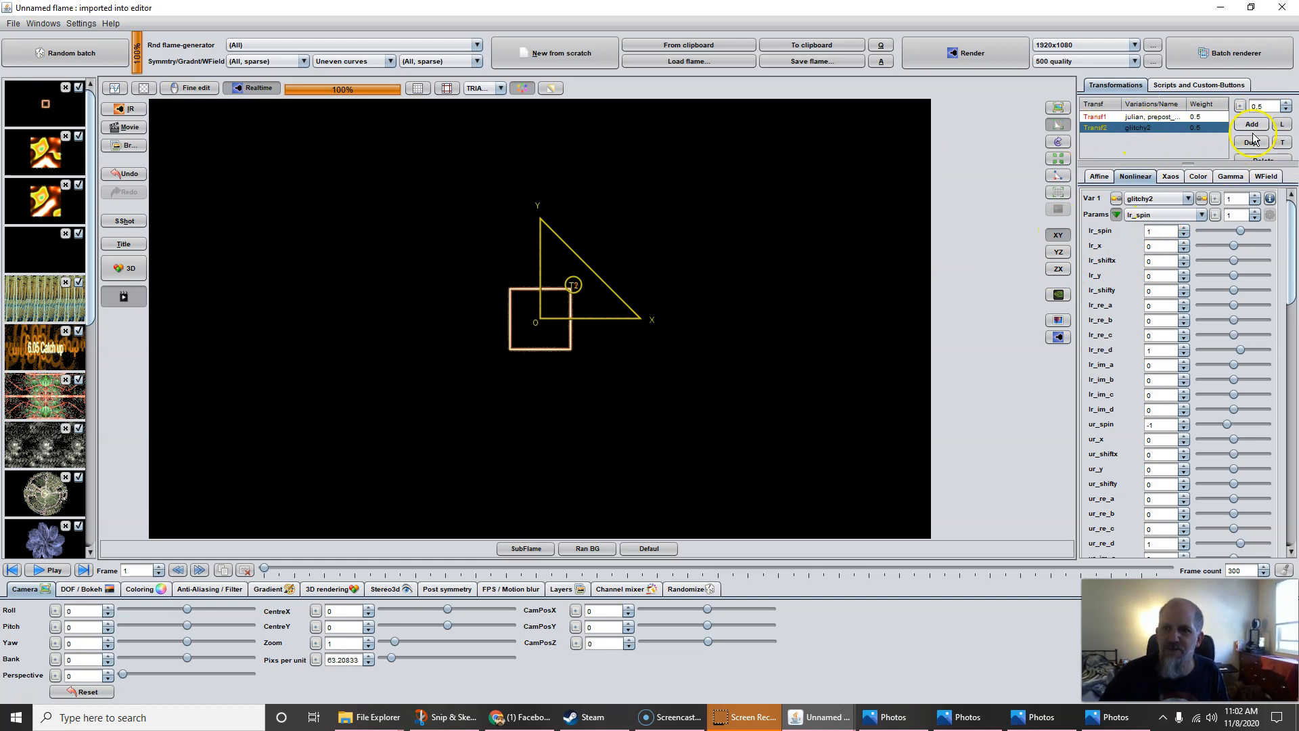
Give the glitchy2 transform a weight of 30
drag(1250, 111, 1295, 128)
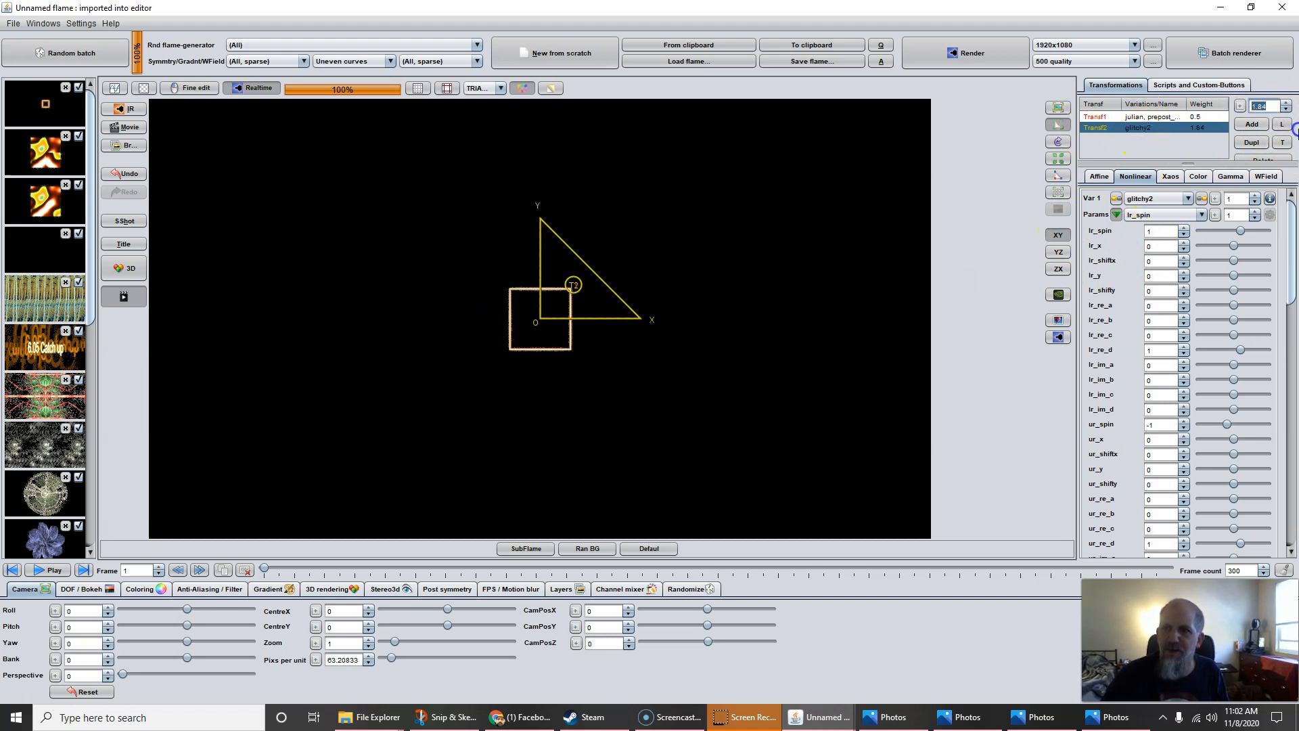
text(30)
key(Return)
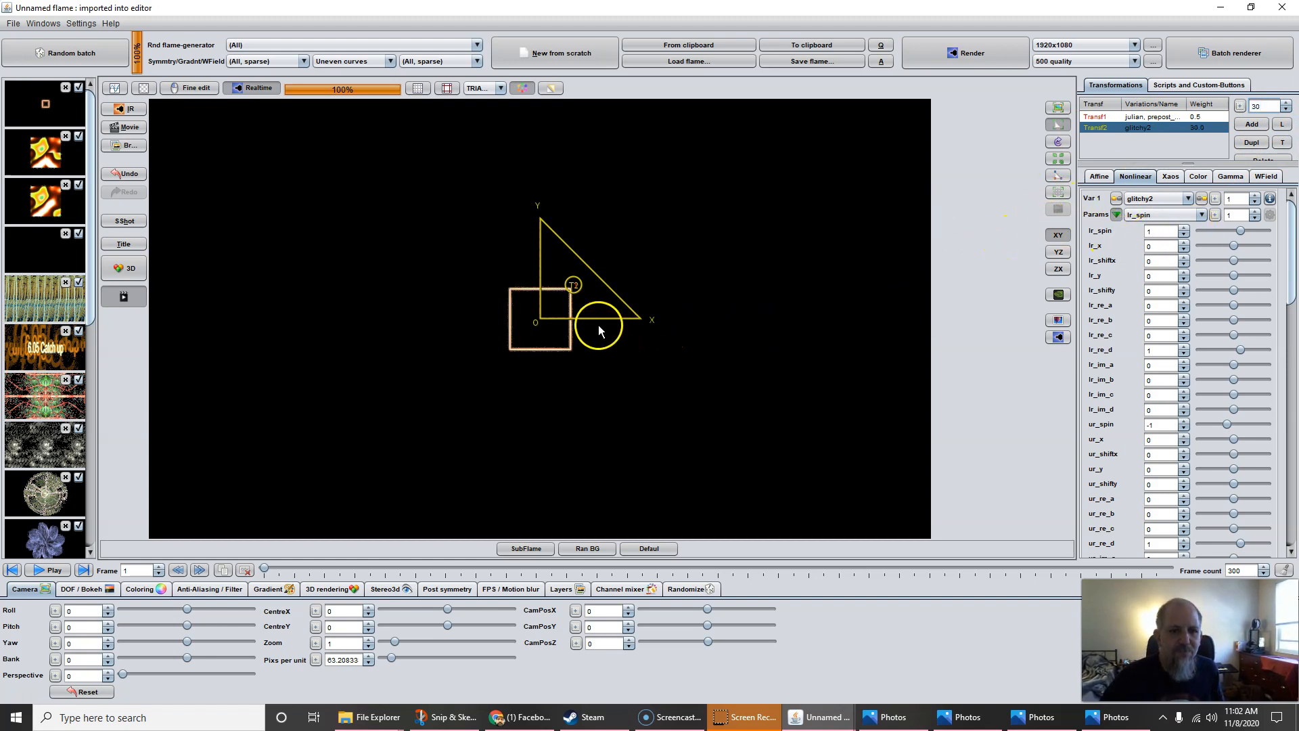
Raise pixels per unit to 432.8 and shift the T2 triangle into a dense rectangle lattice
drag(332, 662, 514, 686)
drag(572, 313, 583, 313)
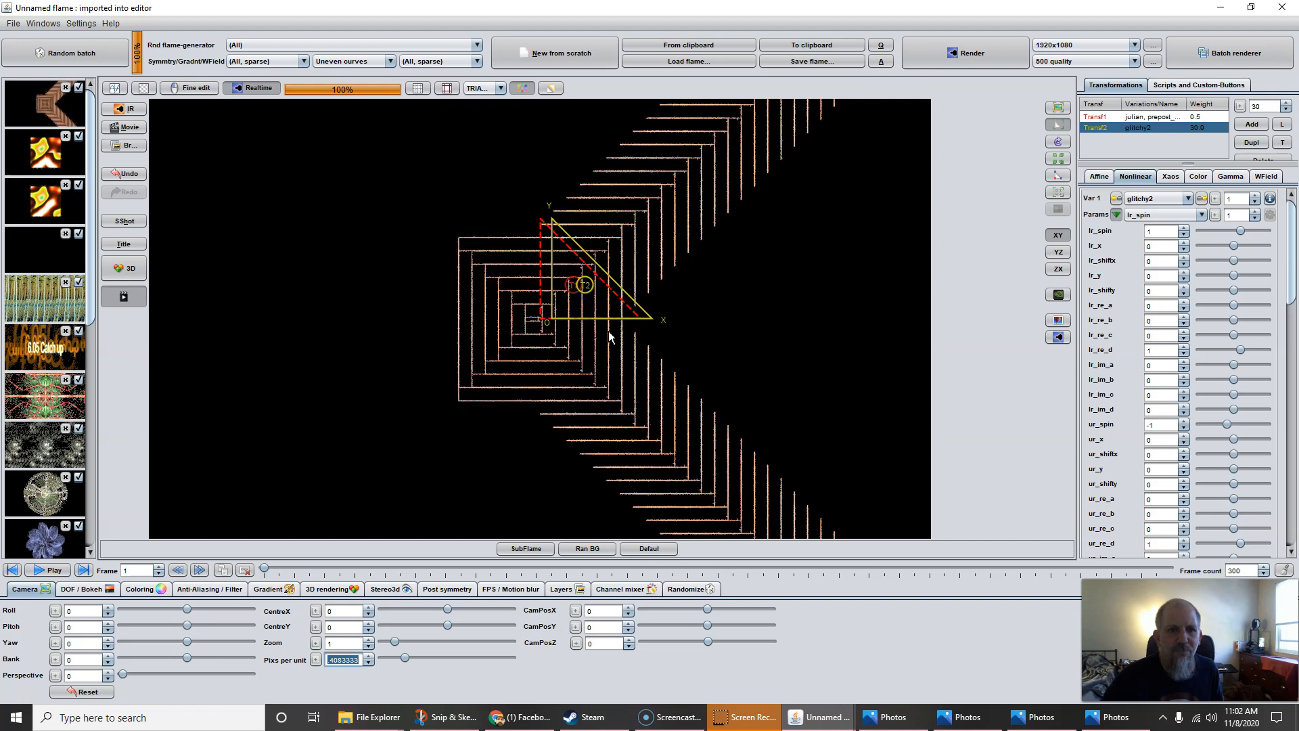
drag(608, 339, 585, 324)
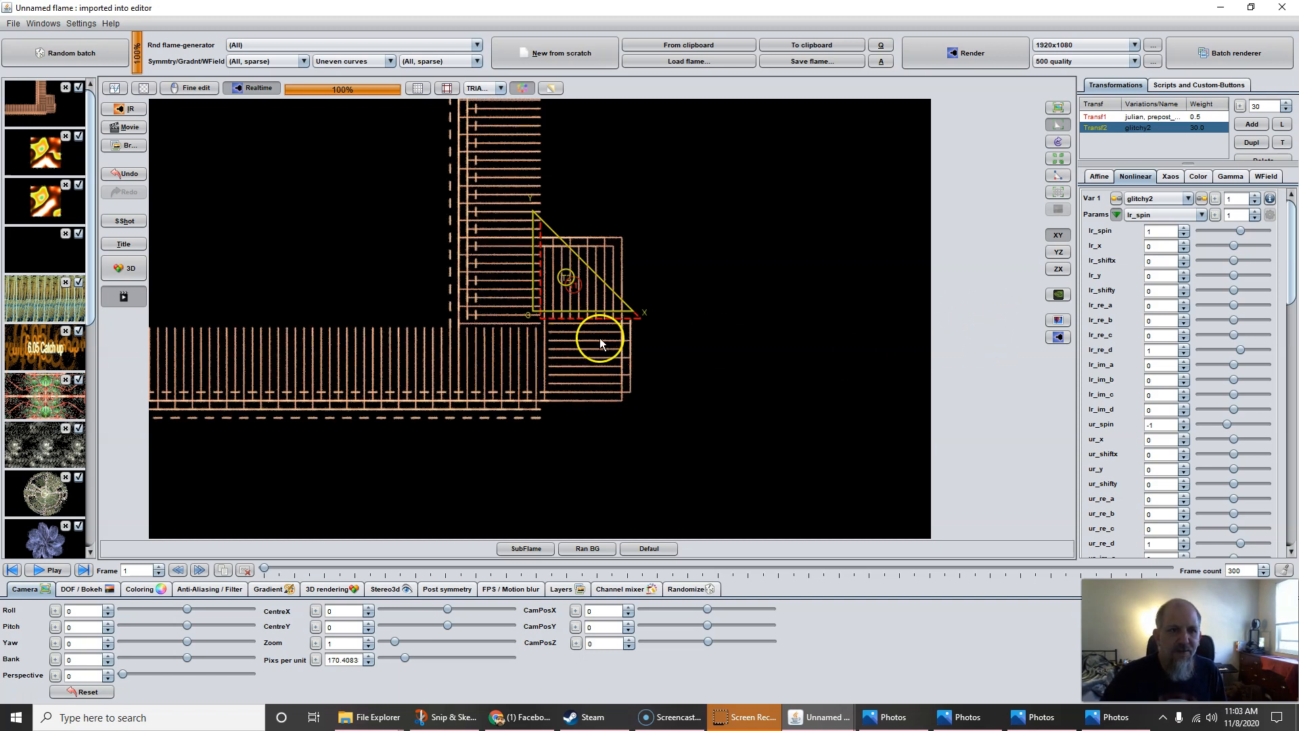
drag(548, 326, 556, 317)
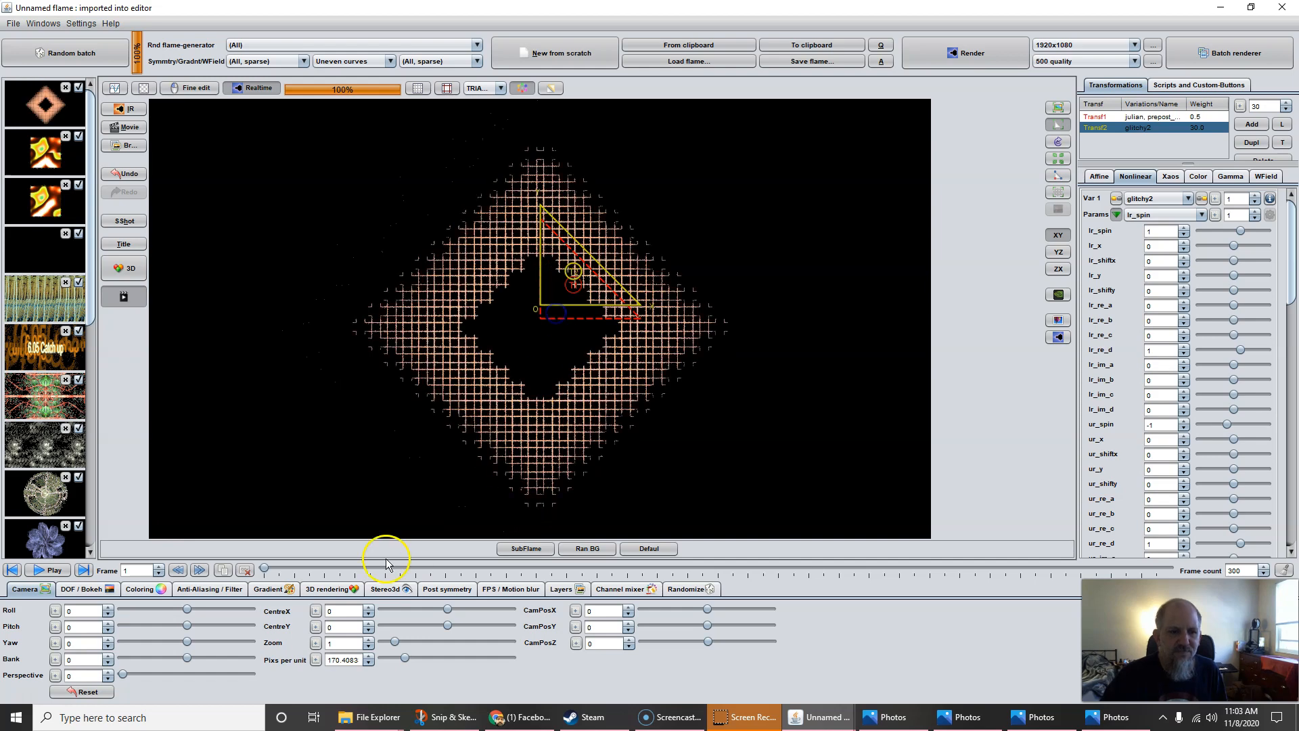
drag(331, 660, 768, 629)
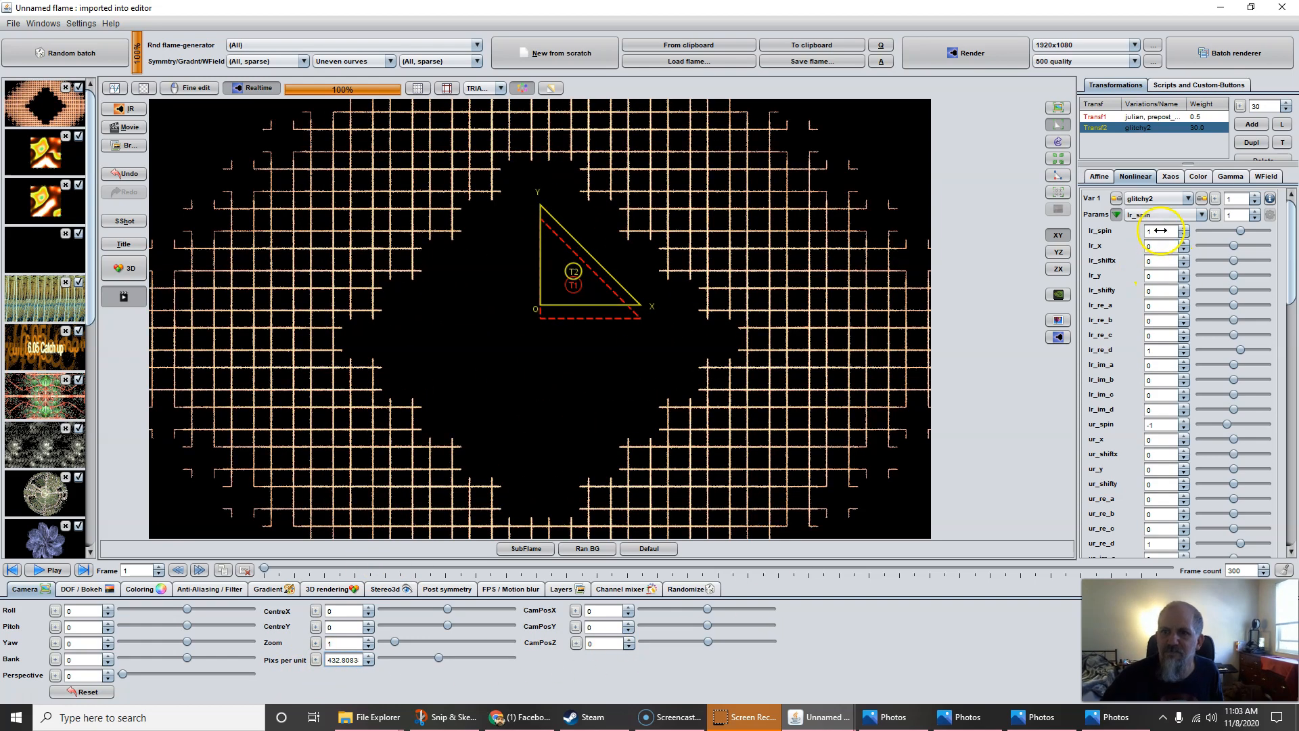
drag(554, 284, 545, 281)
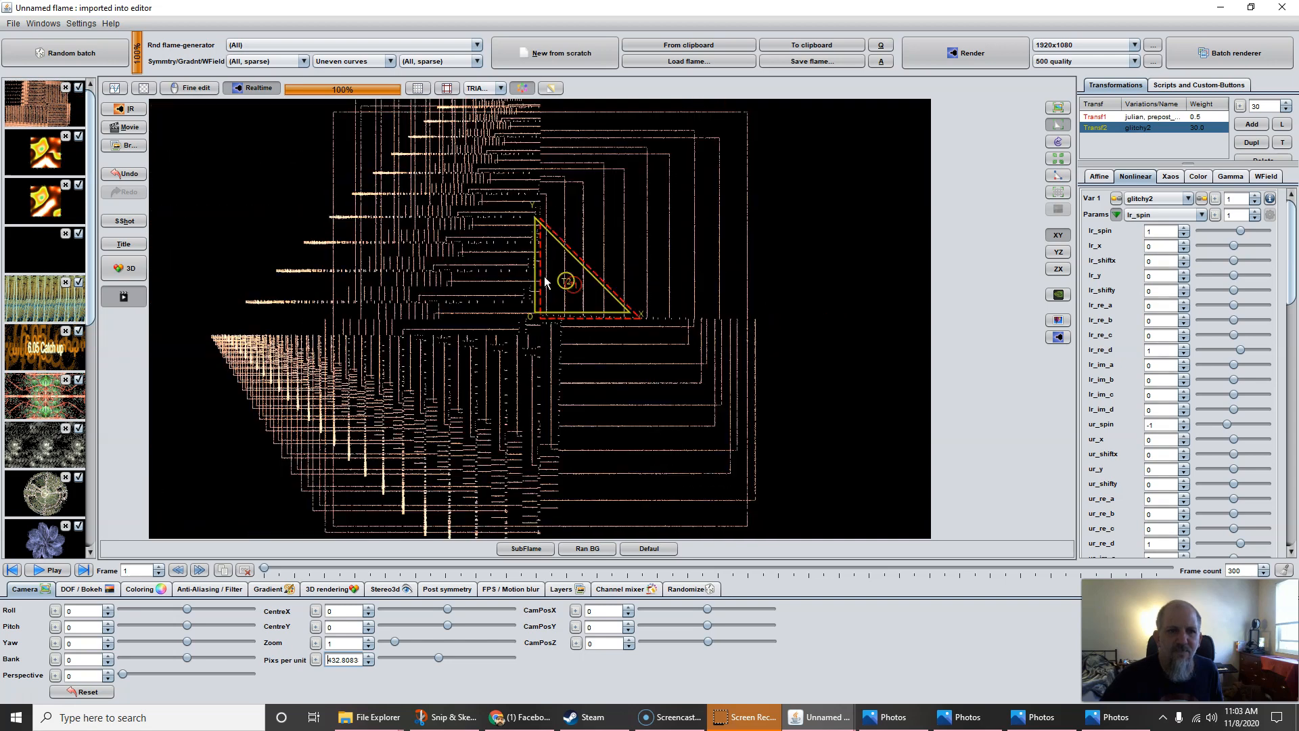
drag(545, 276, 544, 273)
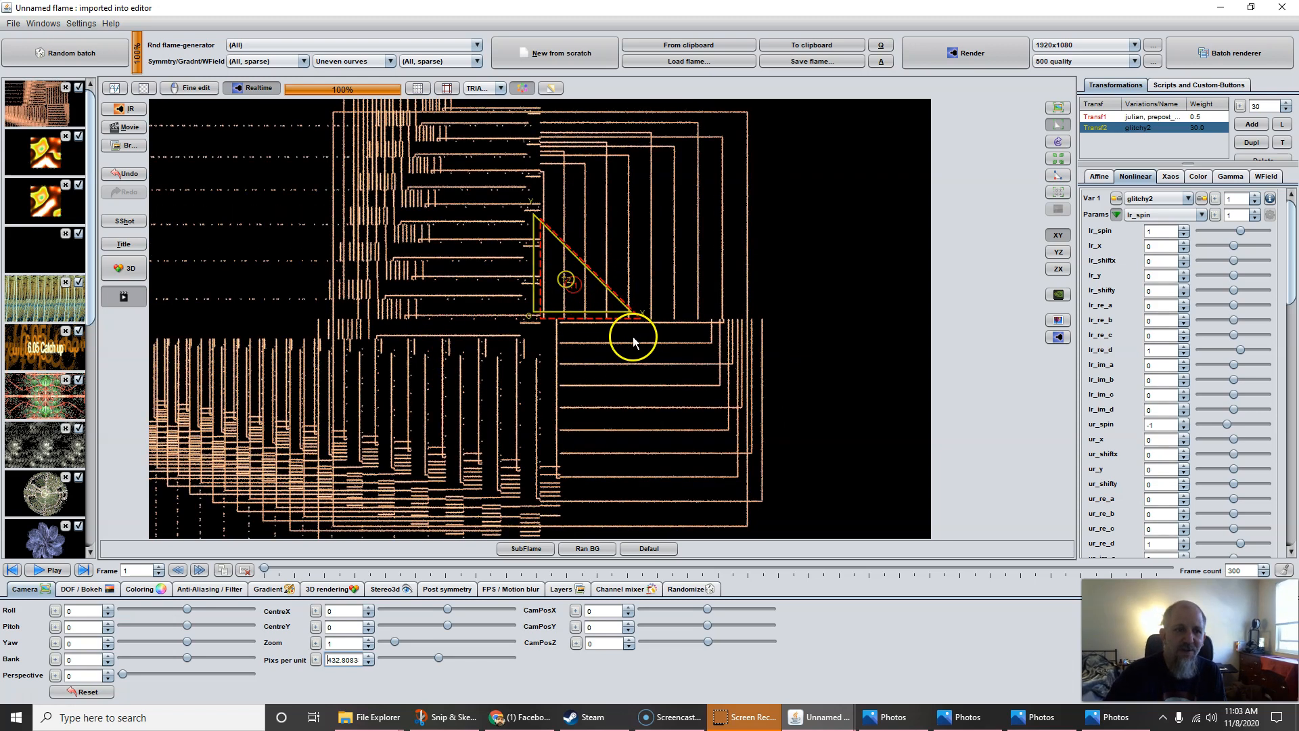
drag(586, 327, 591, 322)
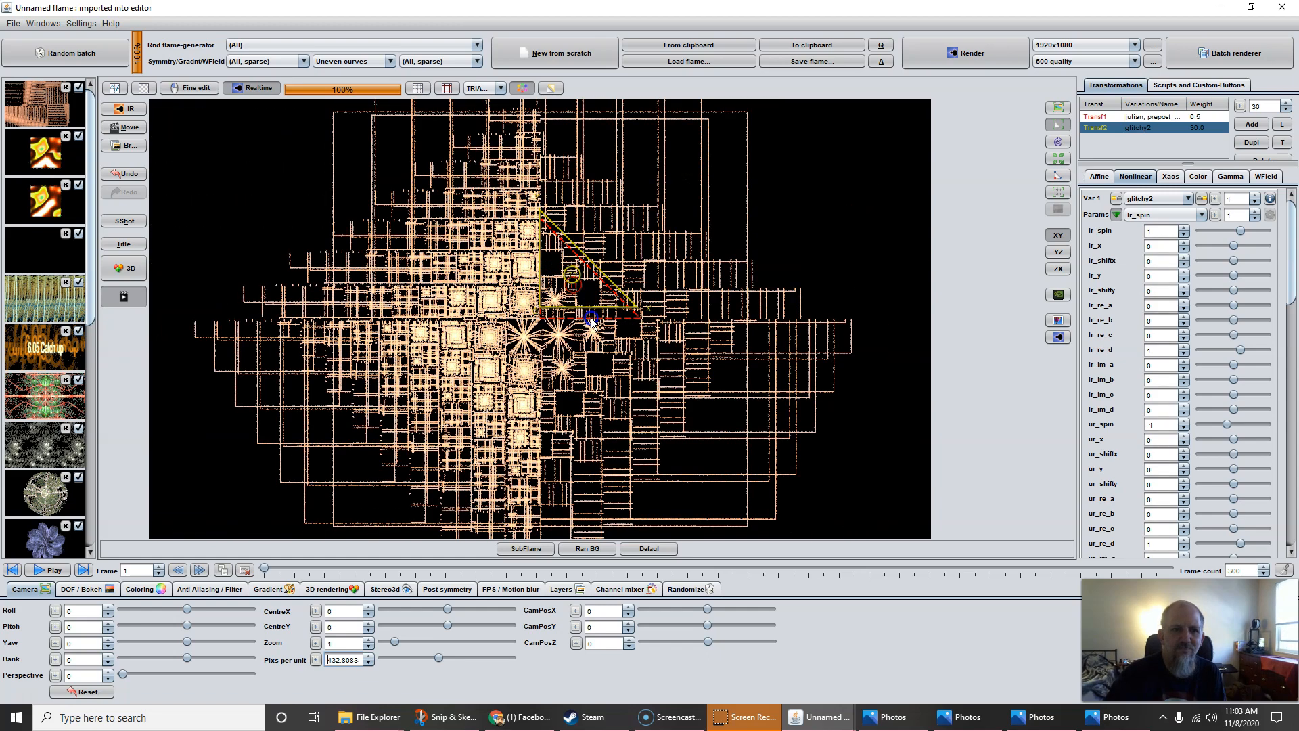
Rotate the glitchy2 triangle 90° and move it up-left to offsets -0.328 and -0.203
click(1099, 176)
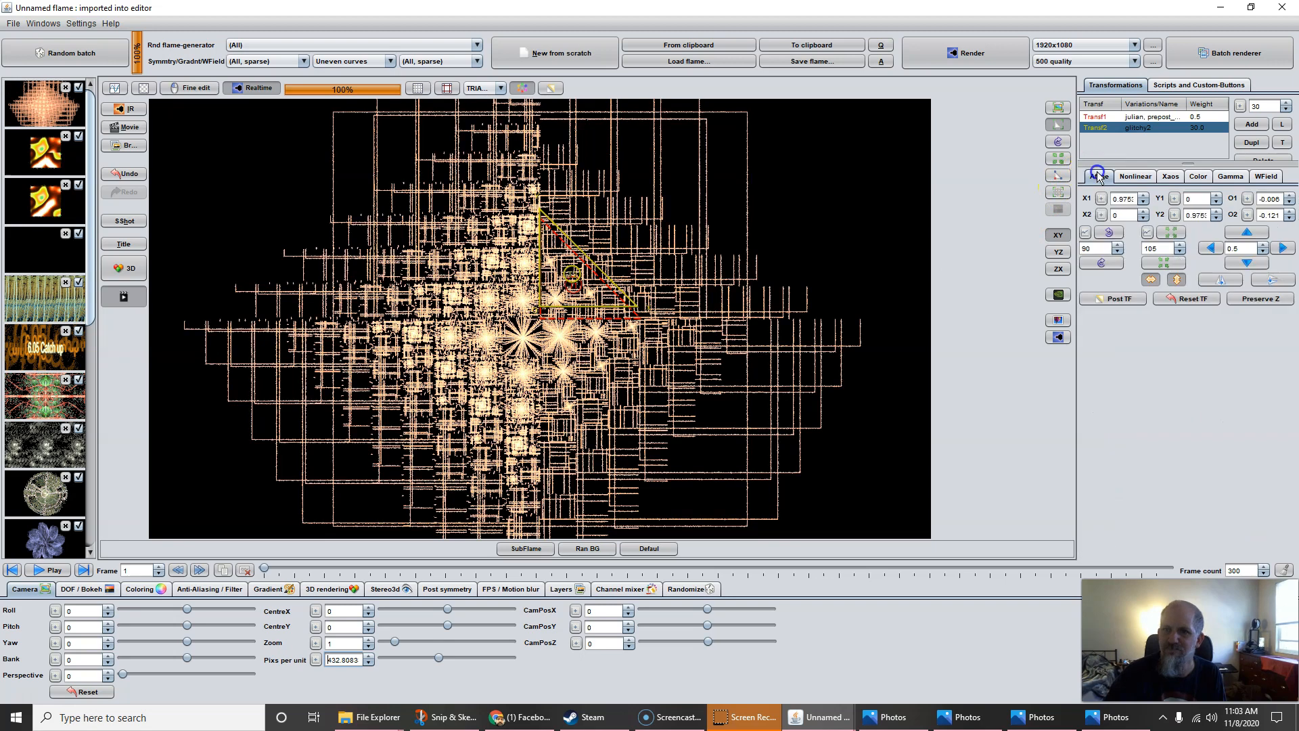
click(1108, 236)
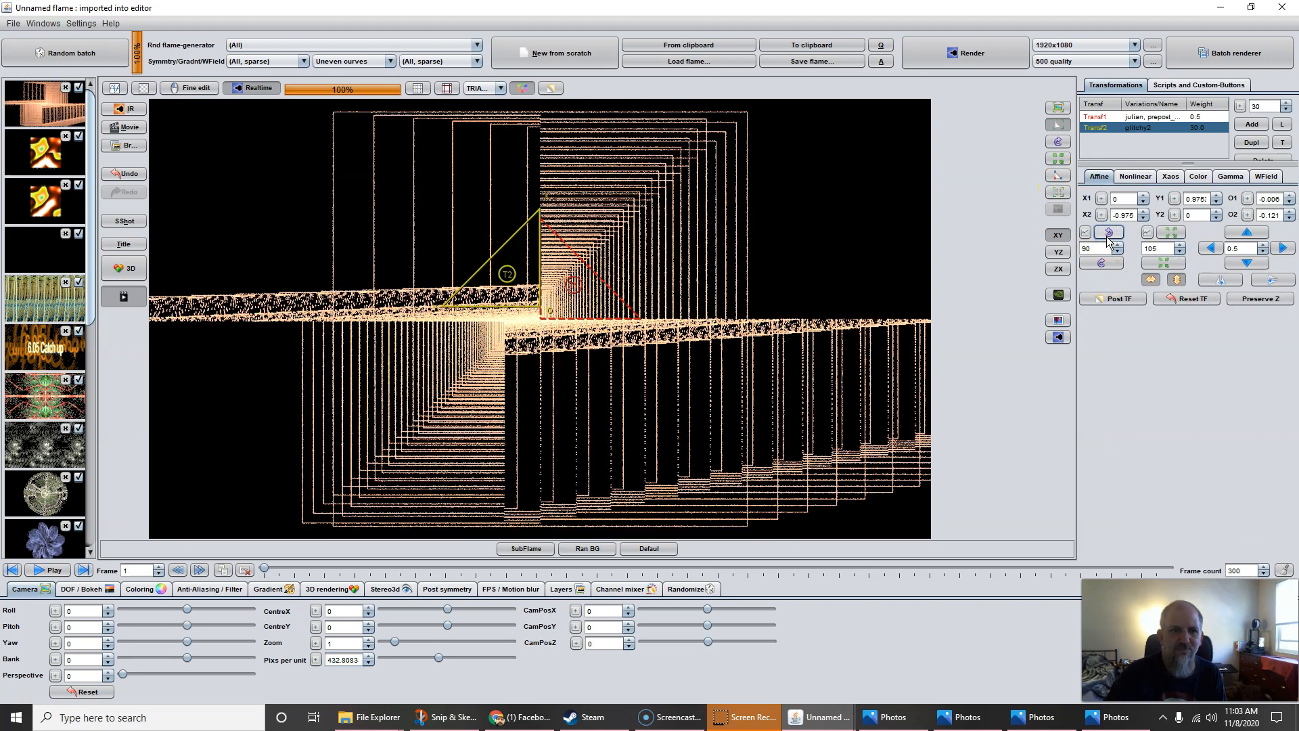
drag(471, 341, 435, 333)
scroll(490, 307, up, 1)
scroll(490, 308, down, 2)
scroll(491, 308, up, 1)
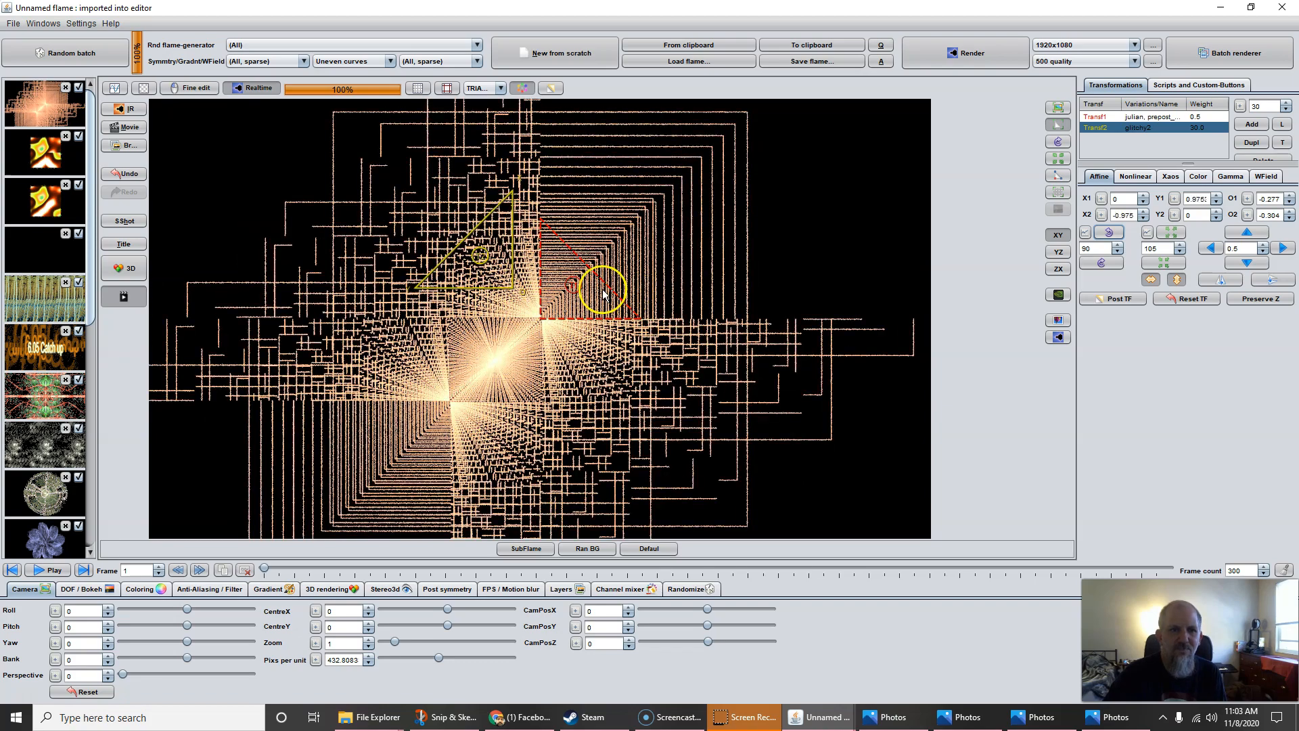
right_click(473, 277)
drag(474, 277, 523, 288)
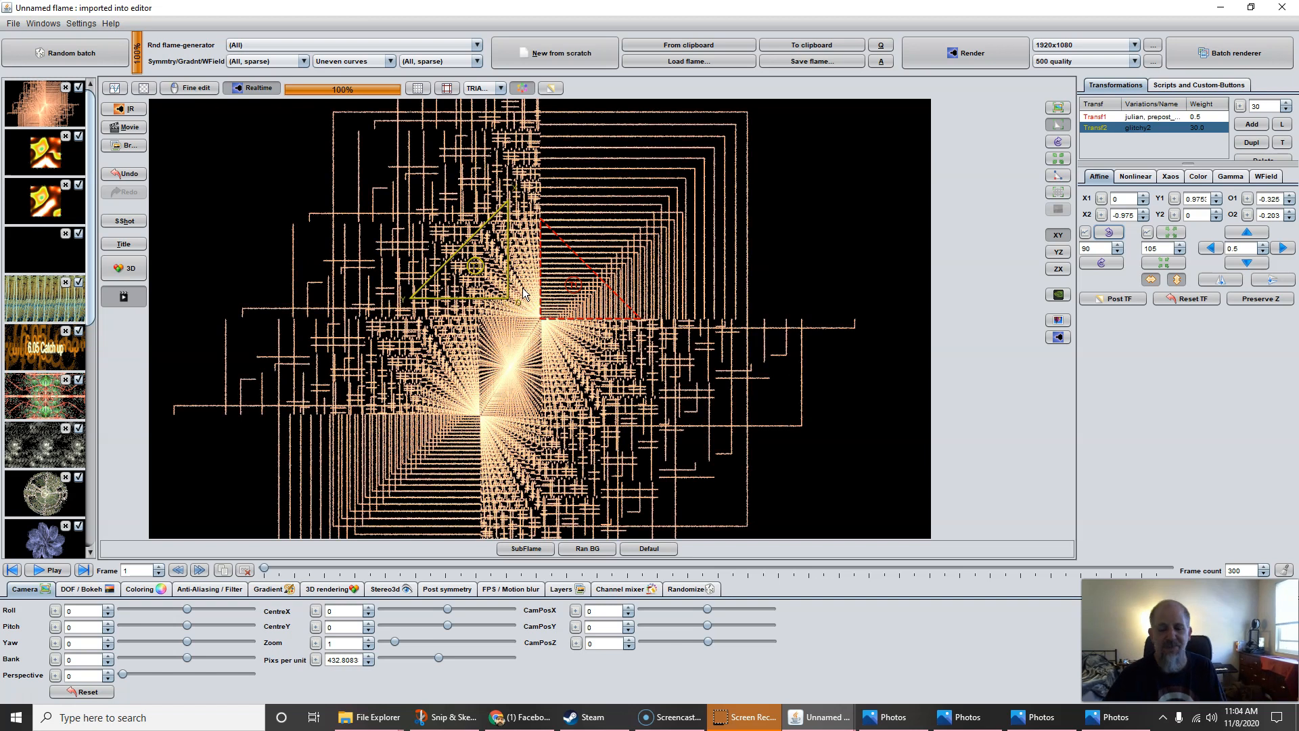